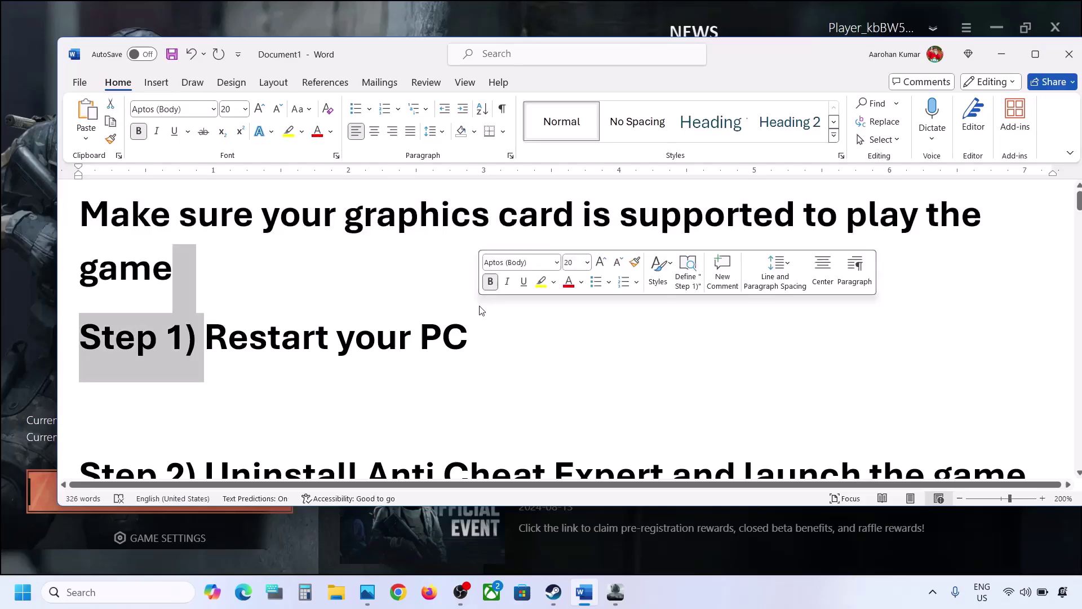
- Bring up the PC's power options to view the Restart choice, and dismiss them without restarting
key("super")
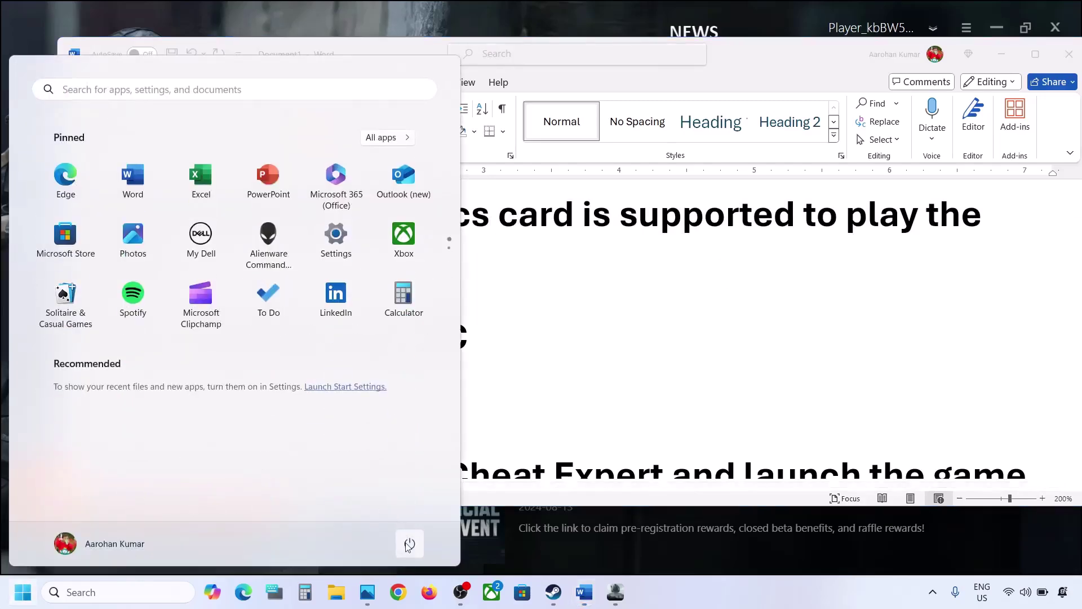
left_click(409, 544)
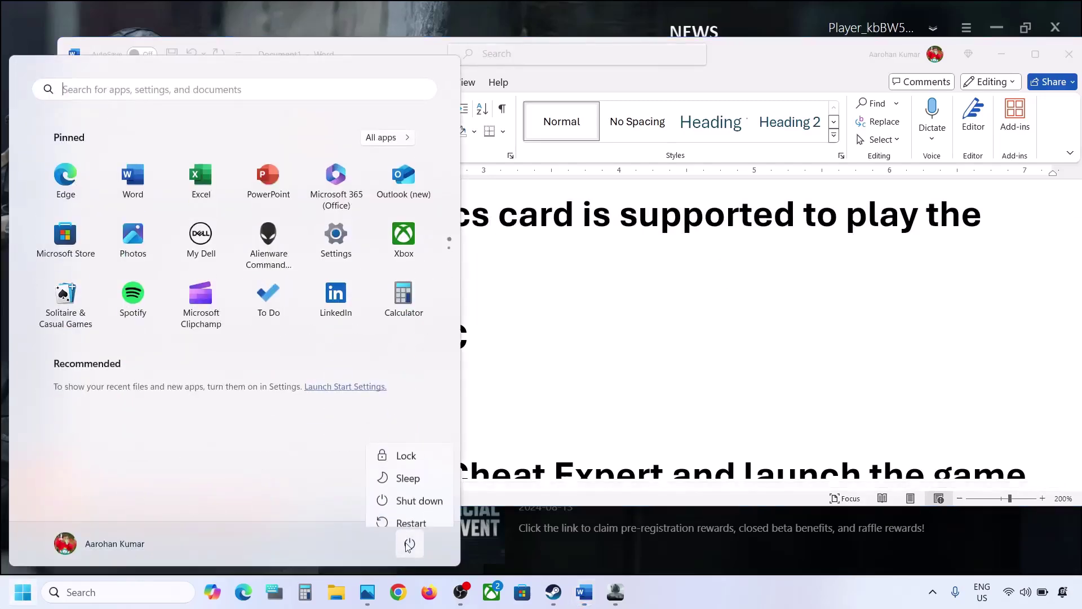
left_click(566, 400)
left_click(564, 399)
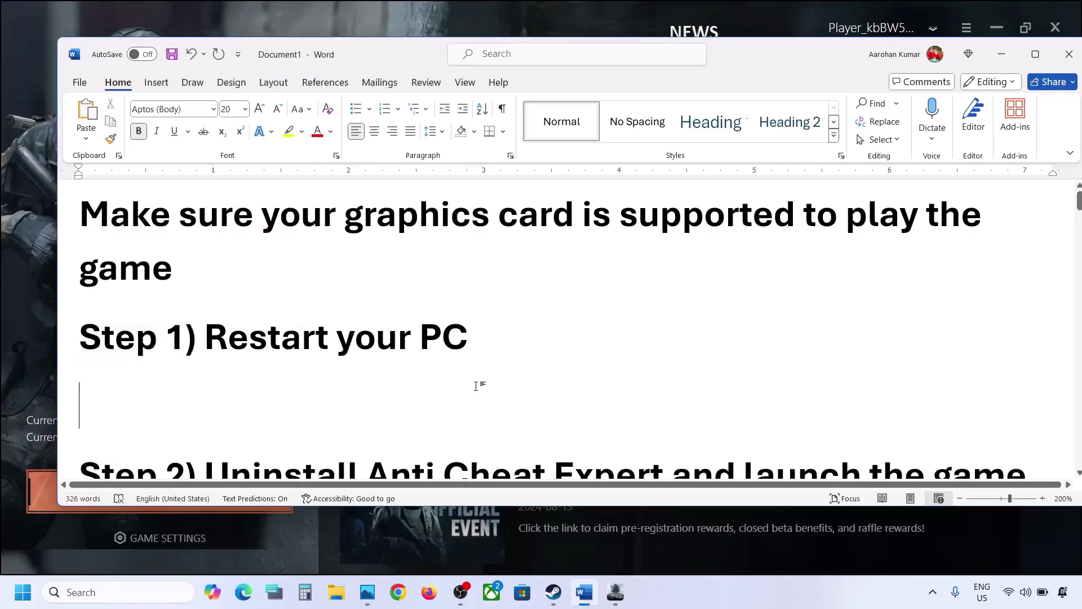
- Highlight the Step 2 text about uninstalling Anti Cheat Expert, and minimize the document
scroll(476, 385, "down", 2)
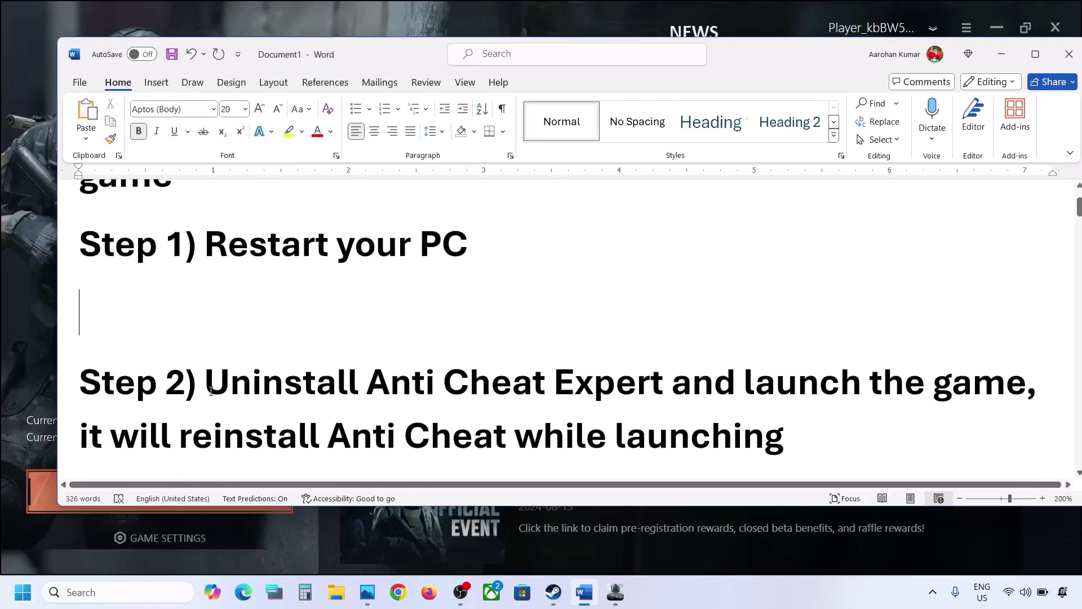
left_click_drag(210, 391, 612, 437)
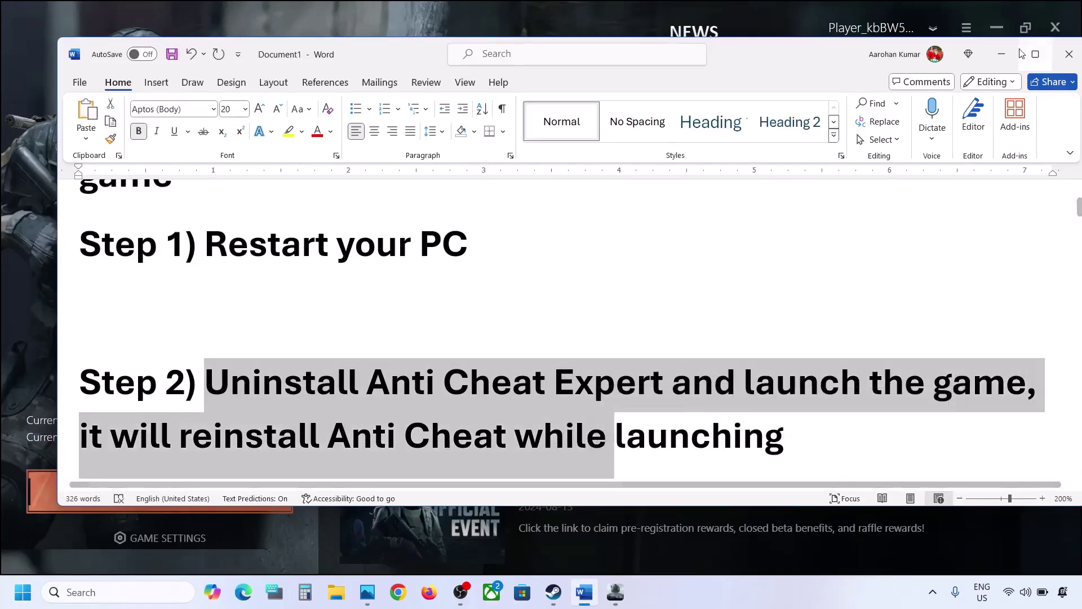
left_click(1001, 54)
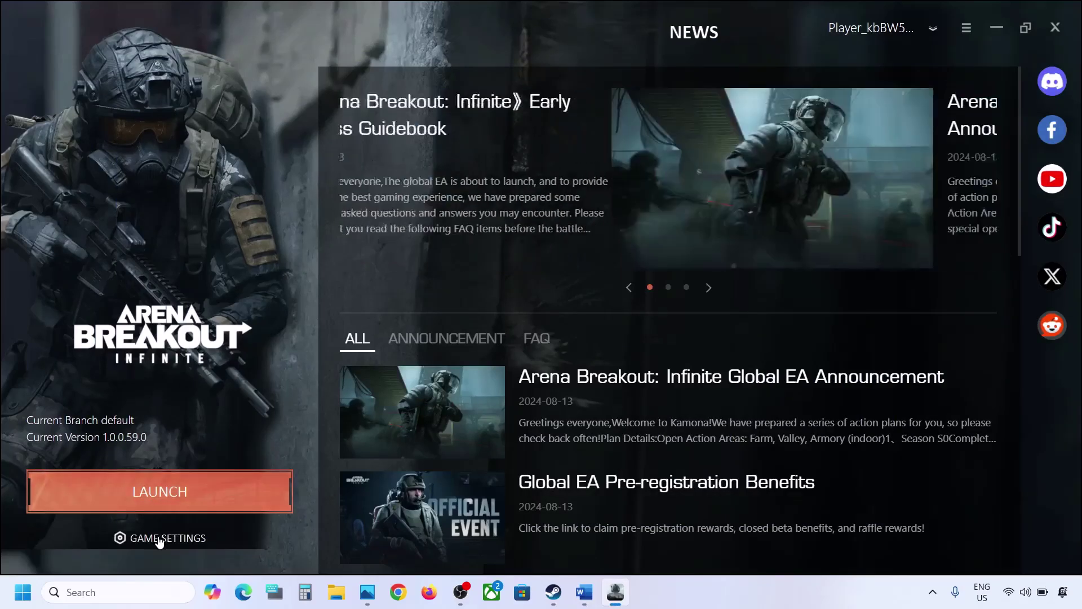
- Open the installation directory of Arena Breakout Infinite from its launcher
left_click(160, 540)
mouse_move(176, 519)
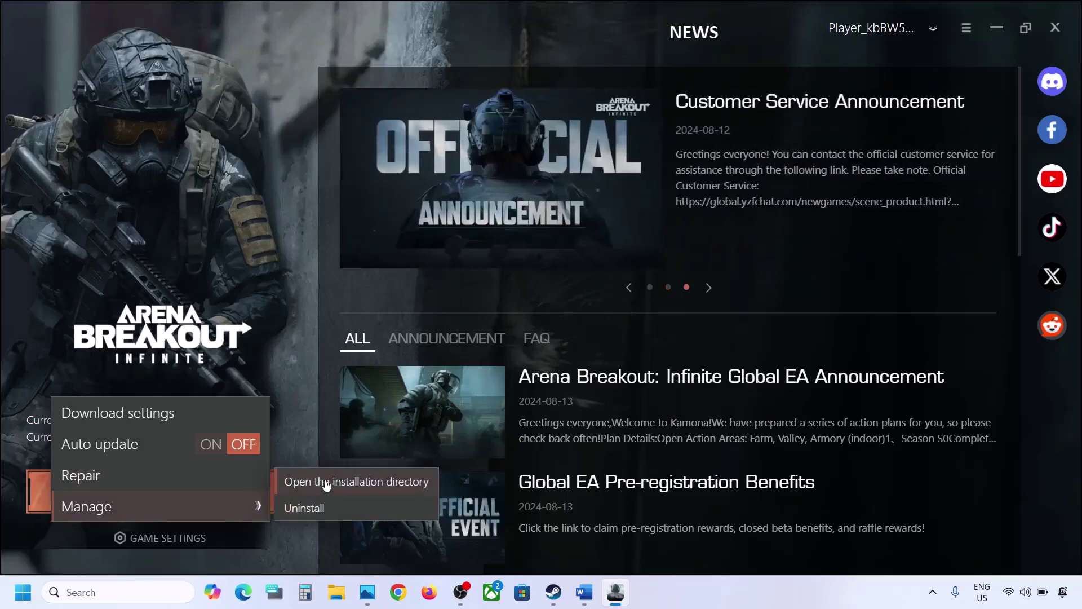
left_click(359, 484)
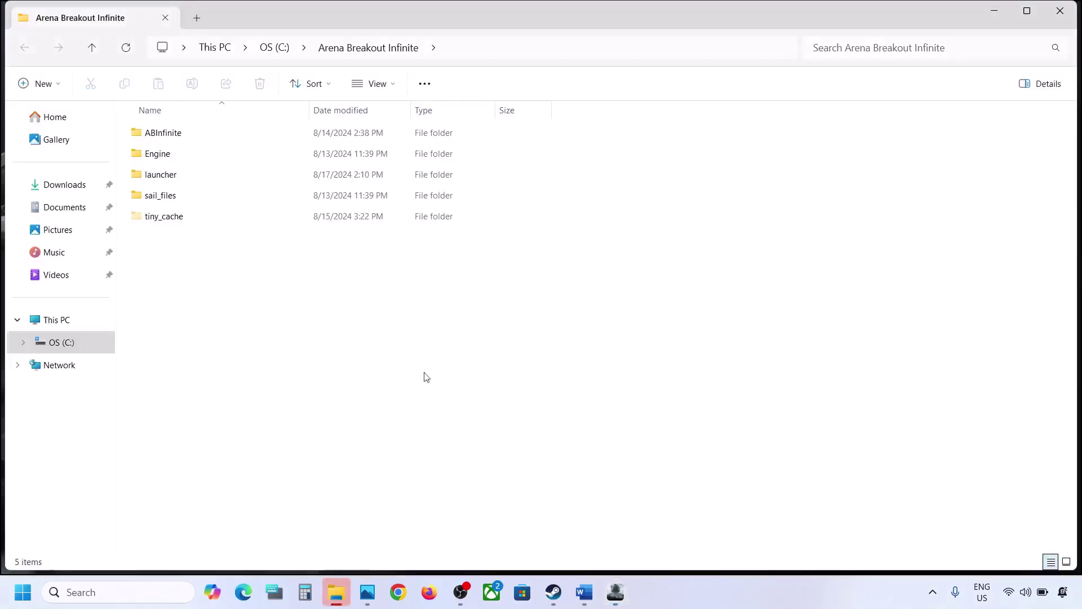
- Switch to Steam and show the option for browsing the local files of Hunt: Showdown 1896
left_click(553, 592)
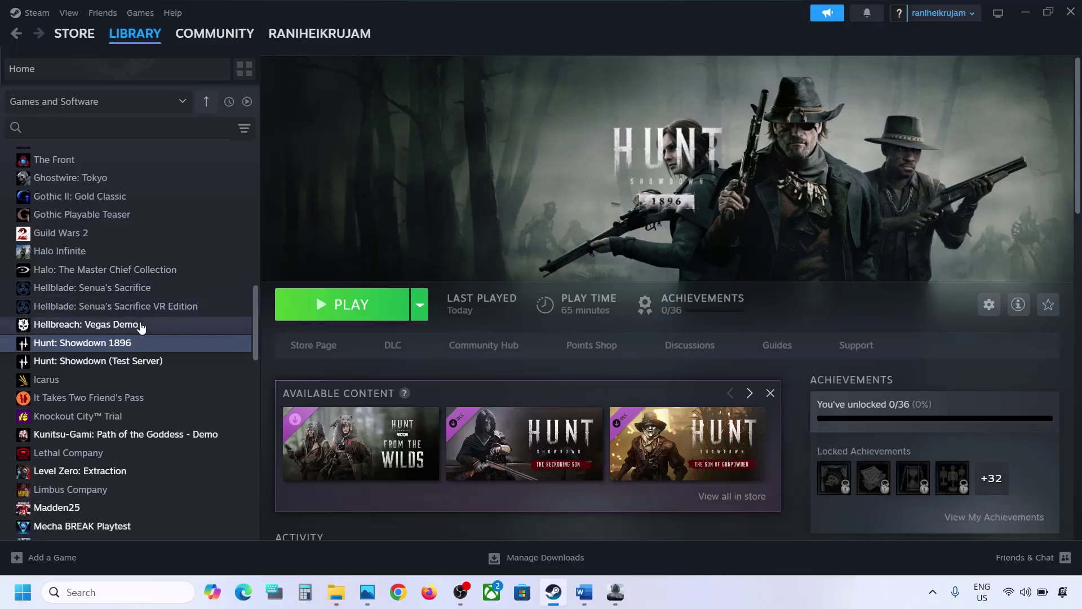
right_click(128, 343)
mouse_move(181, 427)
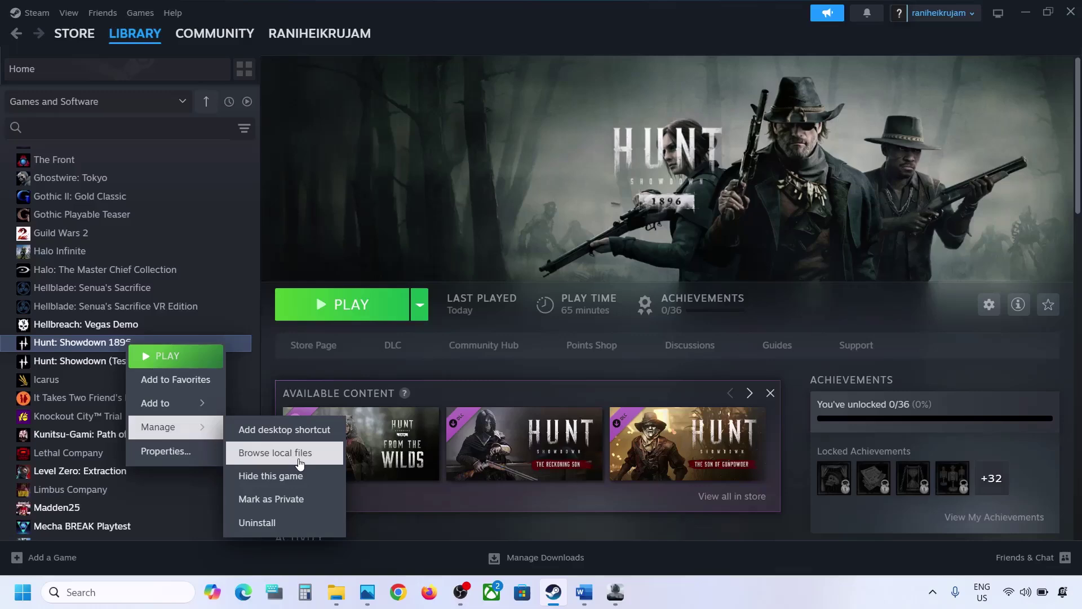
left_click(299, 459)
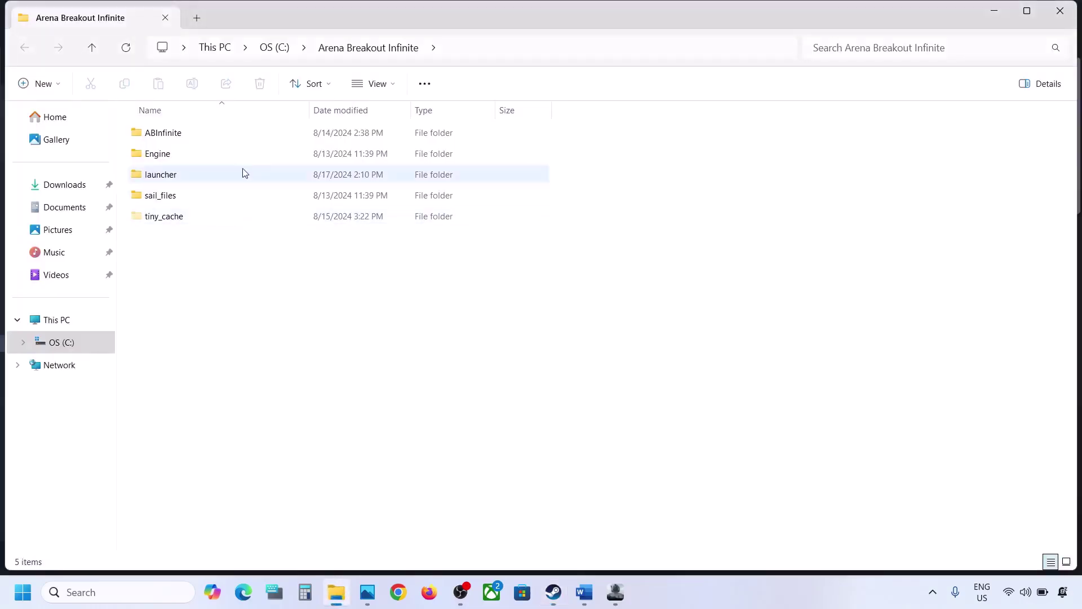
- Open the AntiCheatExpert folder inside ABInfinite > Binaries > Win64 in the Arena Breakout Infinite directory
left_click(185, 133)
double_click(186, 133)
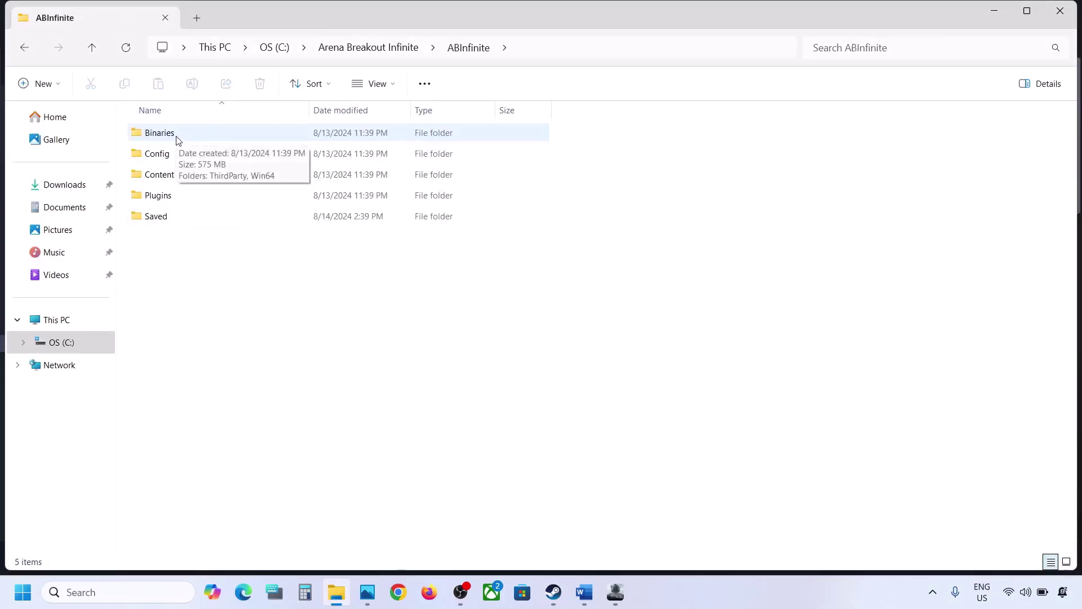
double_click(176, 133)
double_click(193, 152)
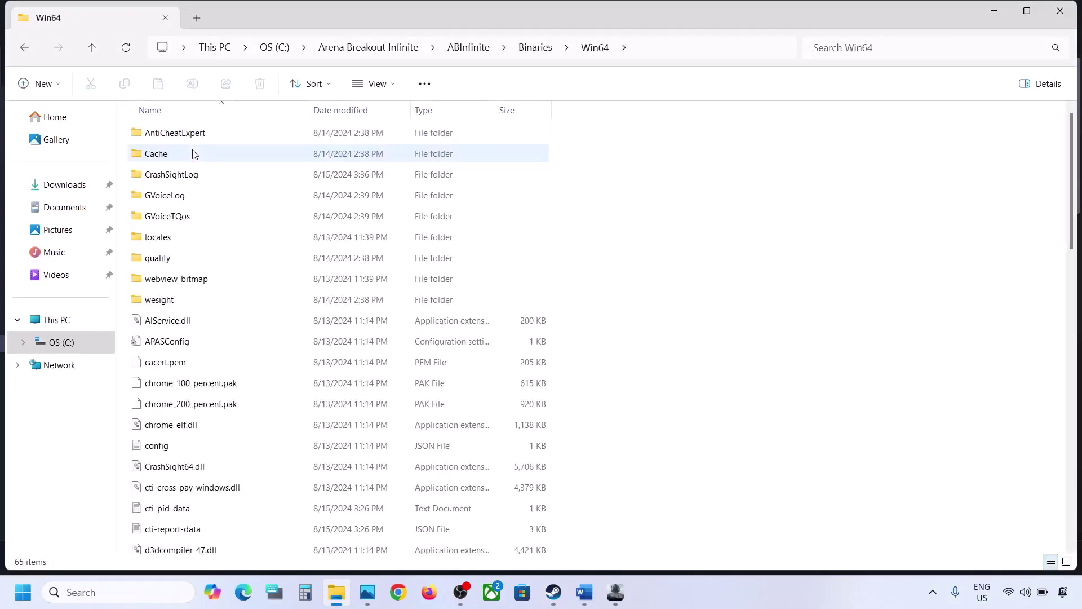
left_click(198, 140)
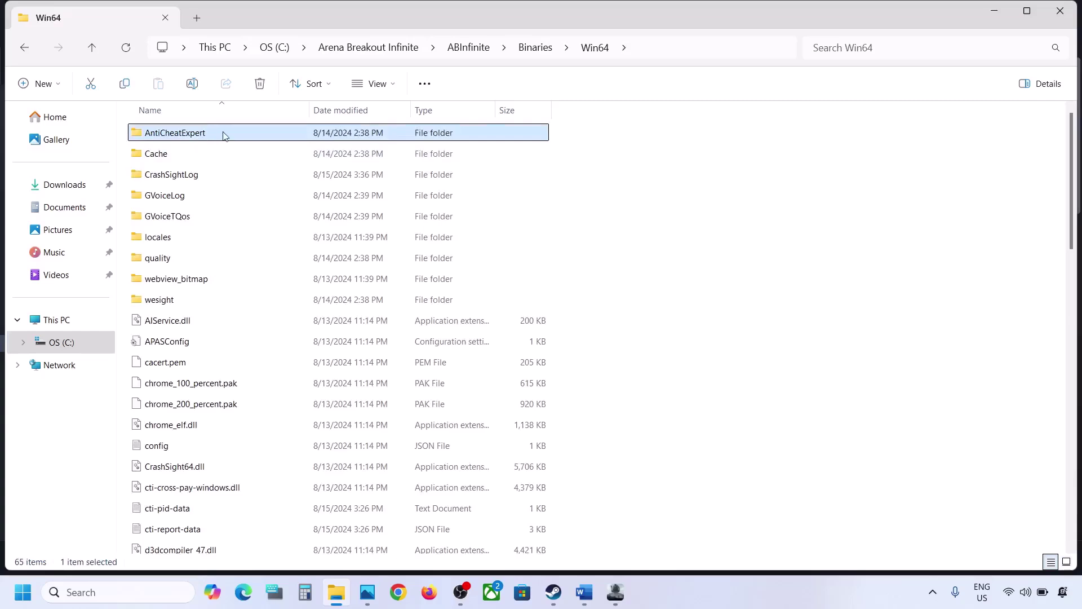
double_click(225, 136)
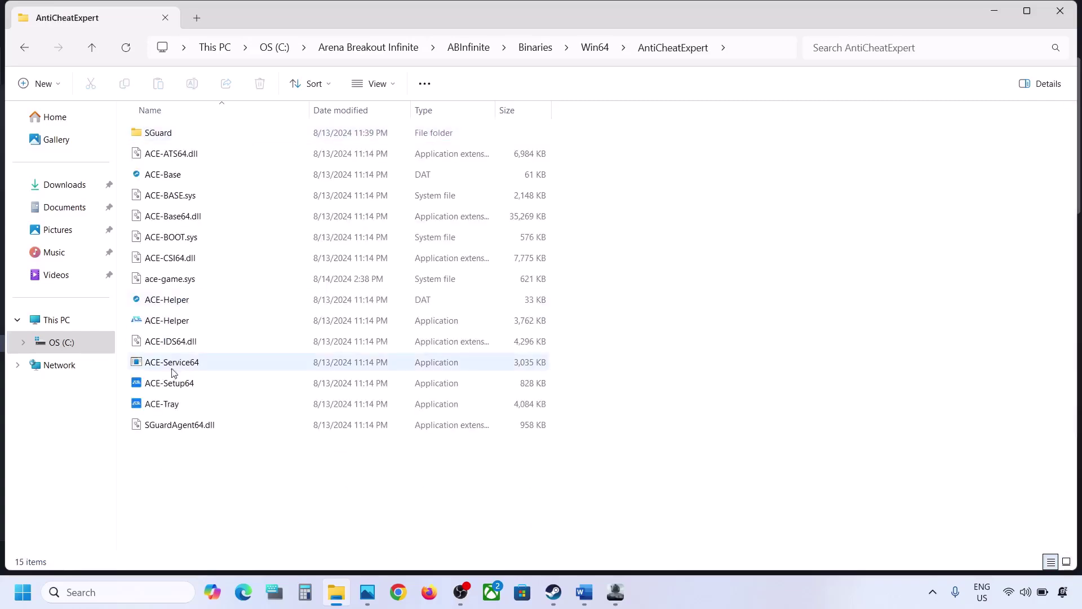
- Run ACE-Setup64 and confirm the uninstallation of AntiCheatExpert
left_click(173, 383)
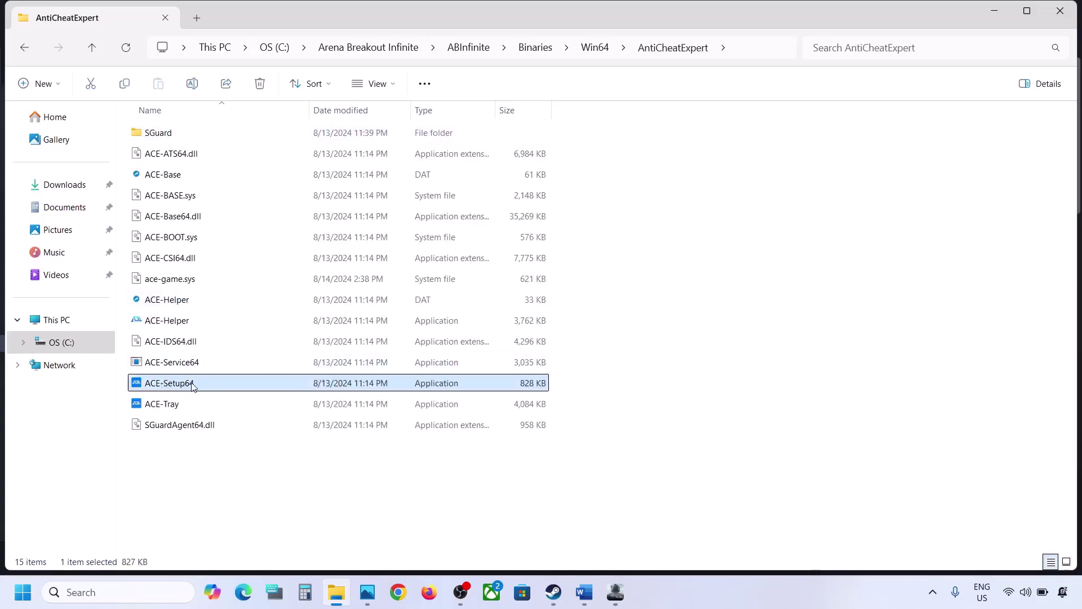
double_click(192, 385)
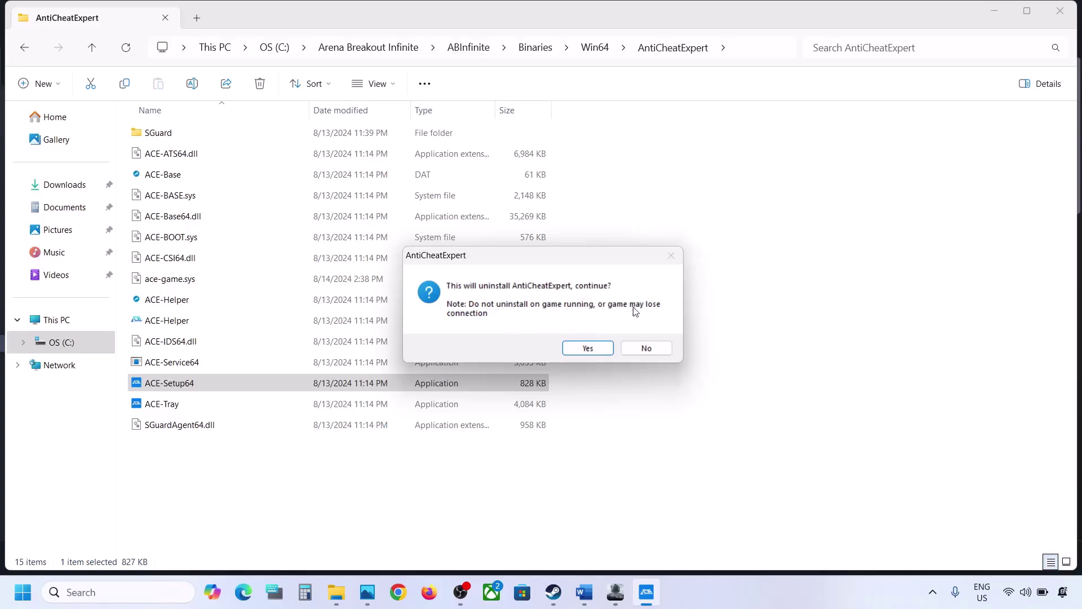
left_click(586, 349)
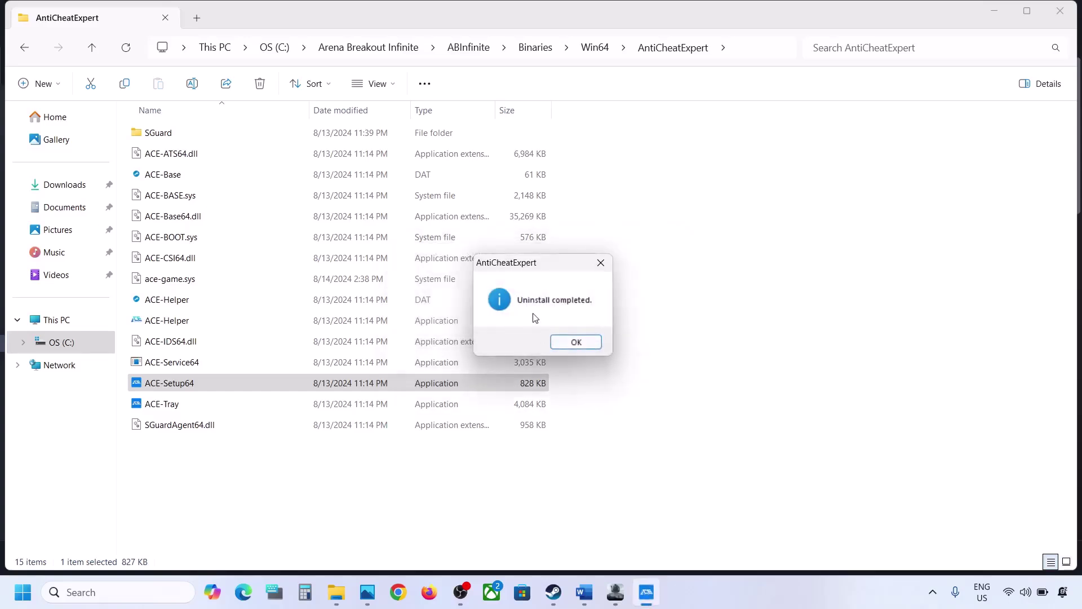
left_click(576, 343)
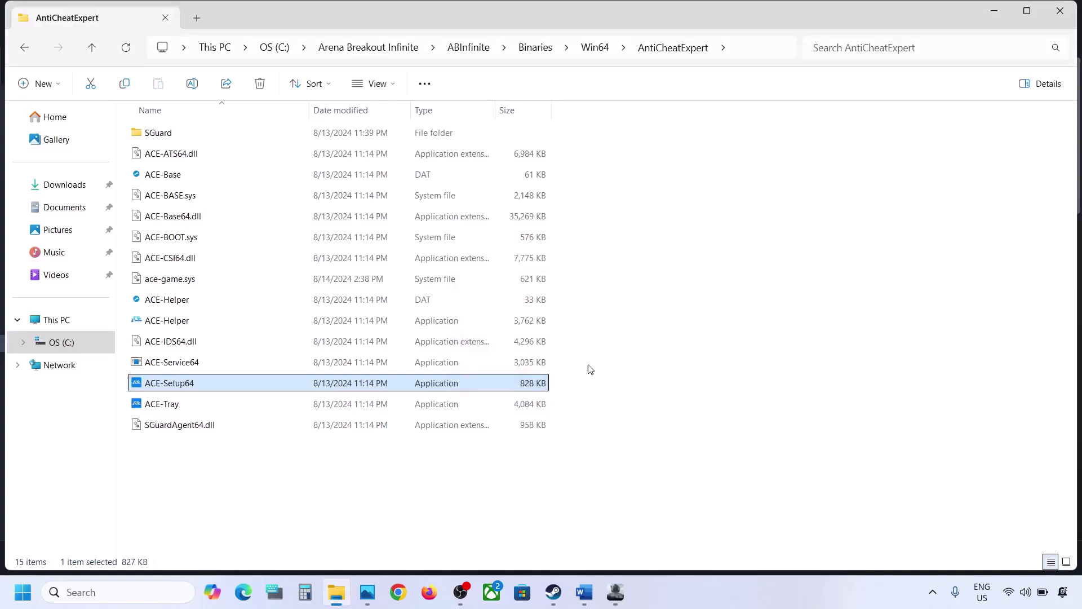
- Switch to the Arena Breakout Infinite launcher and launch the game
left_click(615, 590)
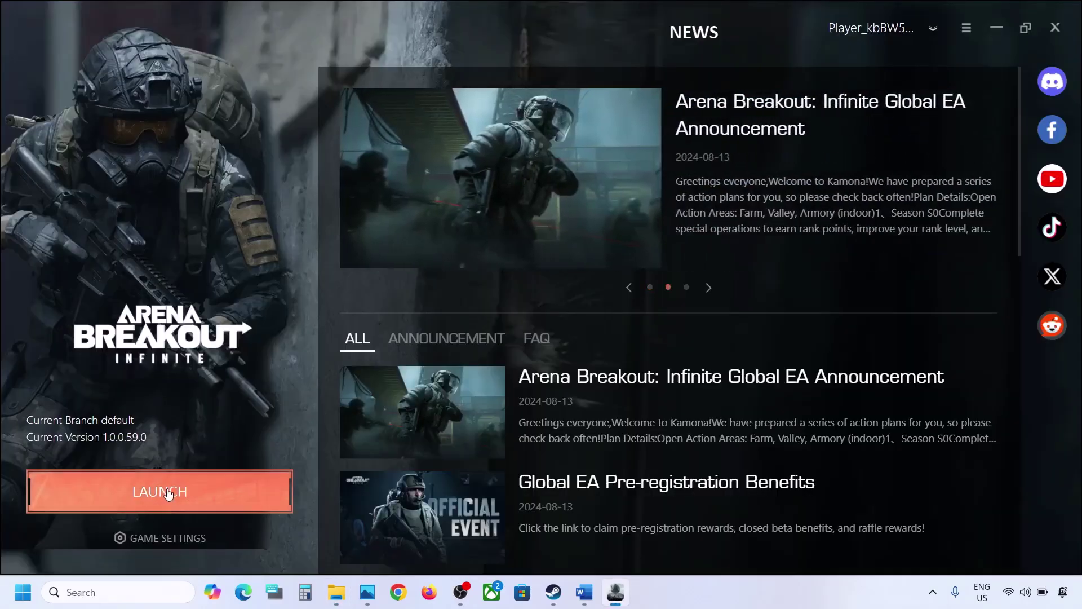
left_click(168, 493)
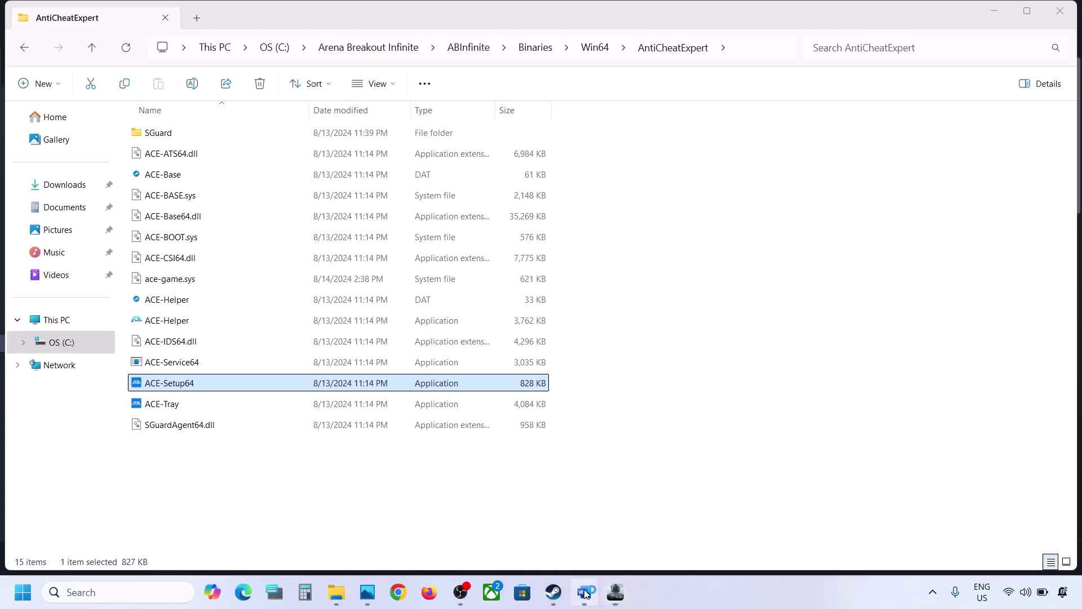
left_click(586, 593)
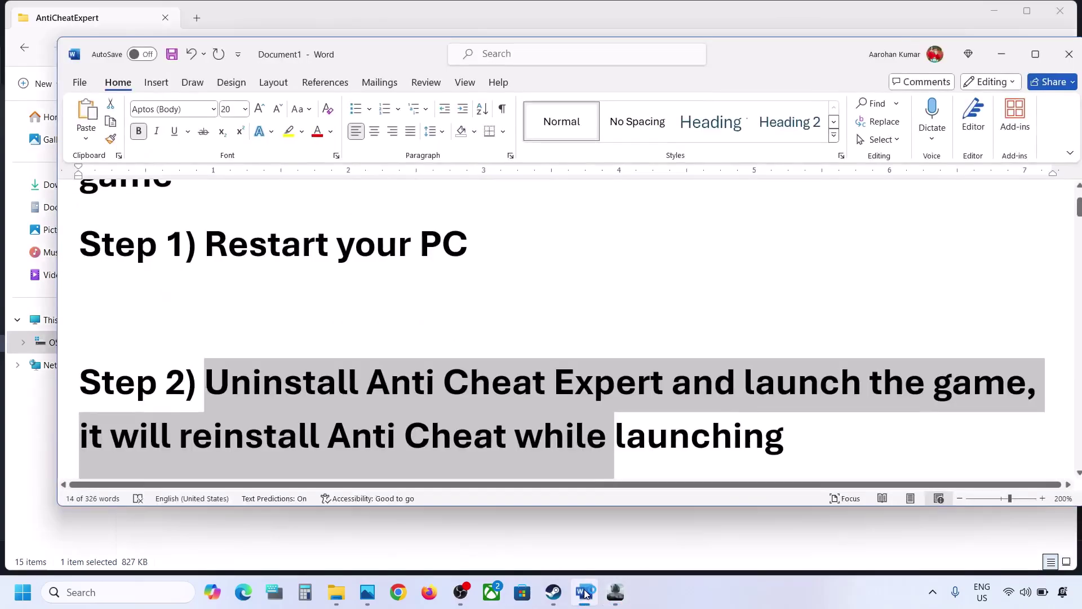
left_click(617, 593)
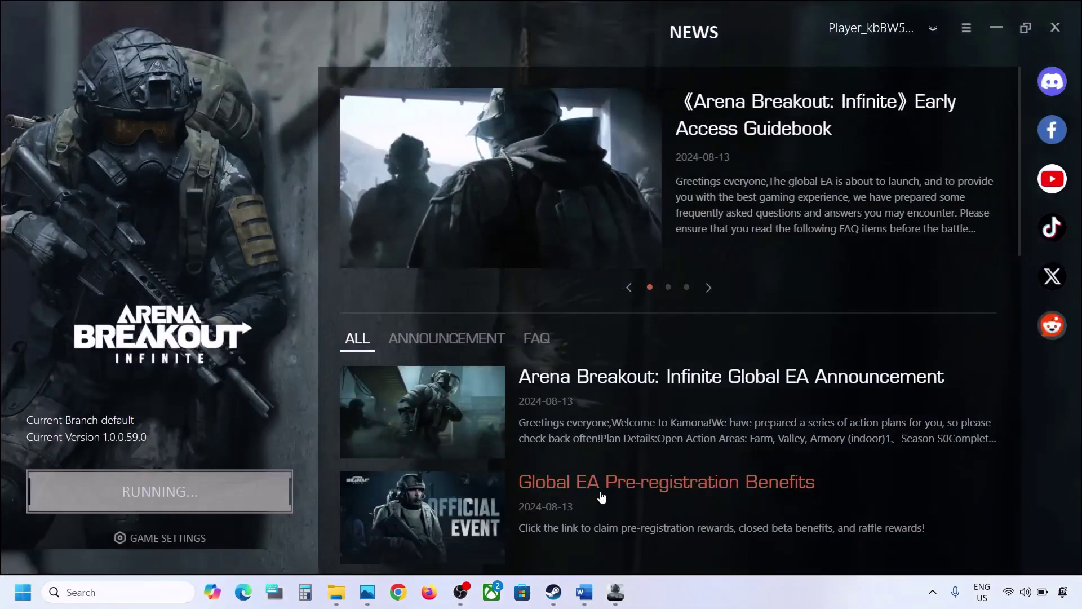
- Switch to the Word document, highlight the Step 3 text about backing up and emptying the movies folder, and minimize the document
left_click(585, 592)
scroll(364, 361, "down", 3)
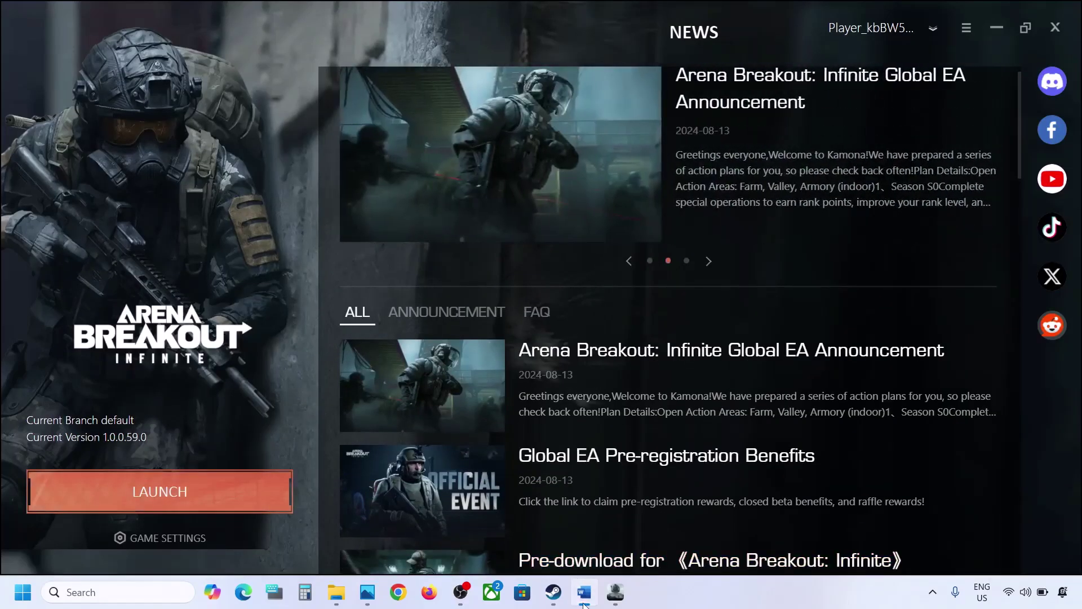
left_click(584, 592)
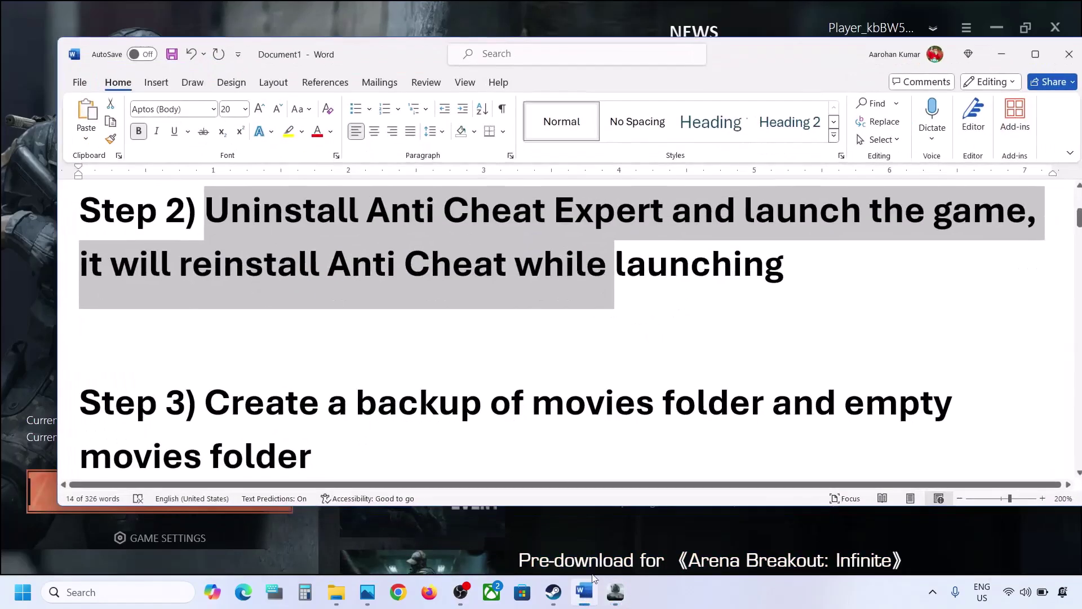
scroll(379, 346, "down", 2)
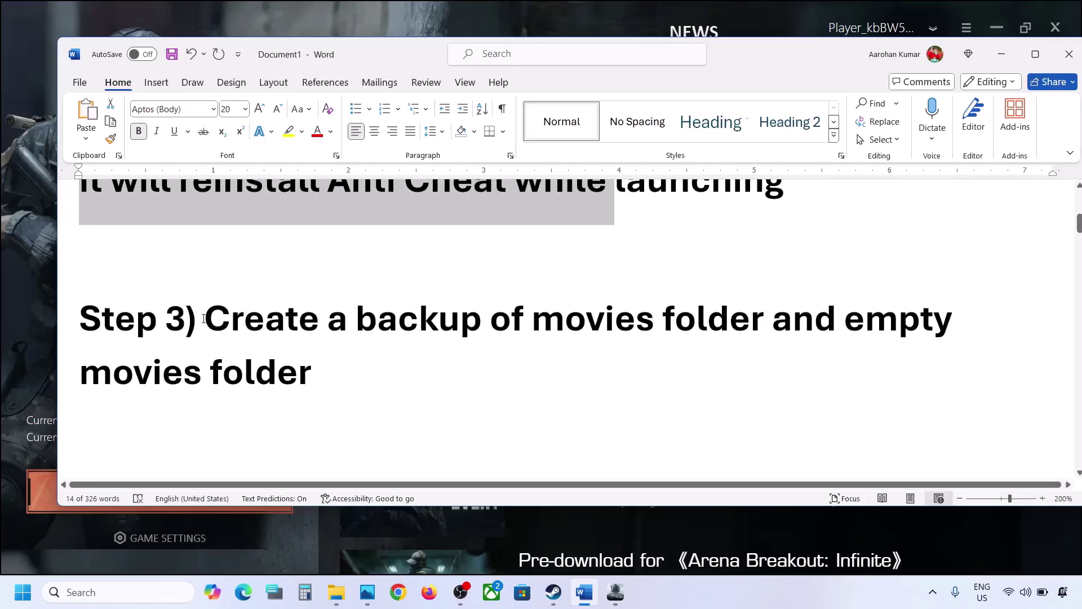
left_click_drag(204, 318, 298, 375)
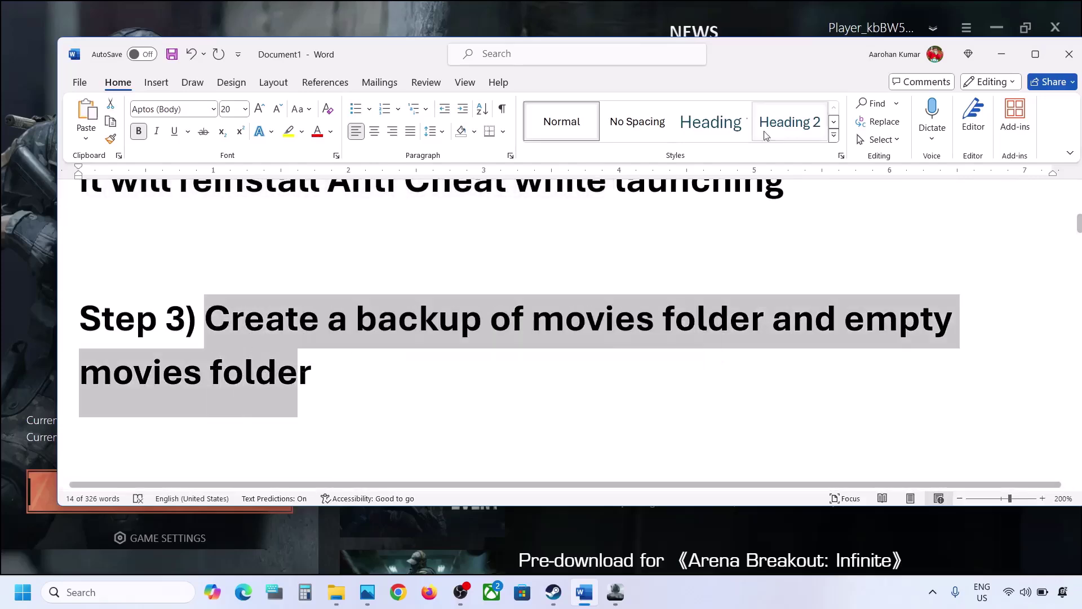
left_click(1002, 55)
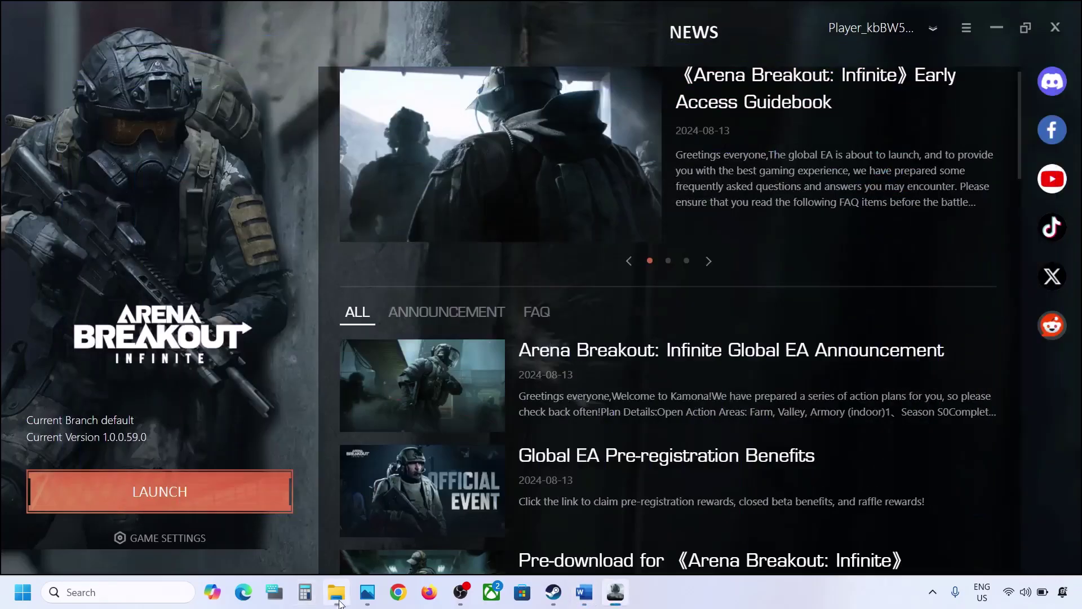
- Switch to File Explorer and go from the AntiCheatExpert folder to the Movies folder inside ABInfinite > Content
left_click(338, 601)
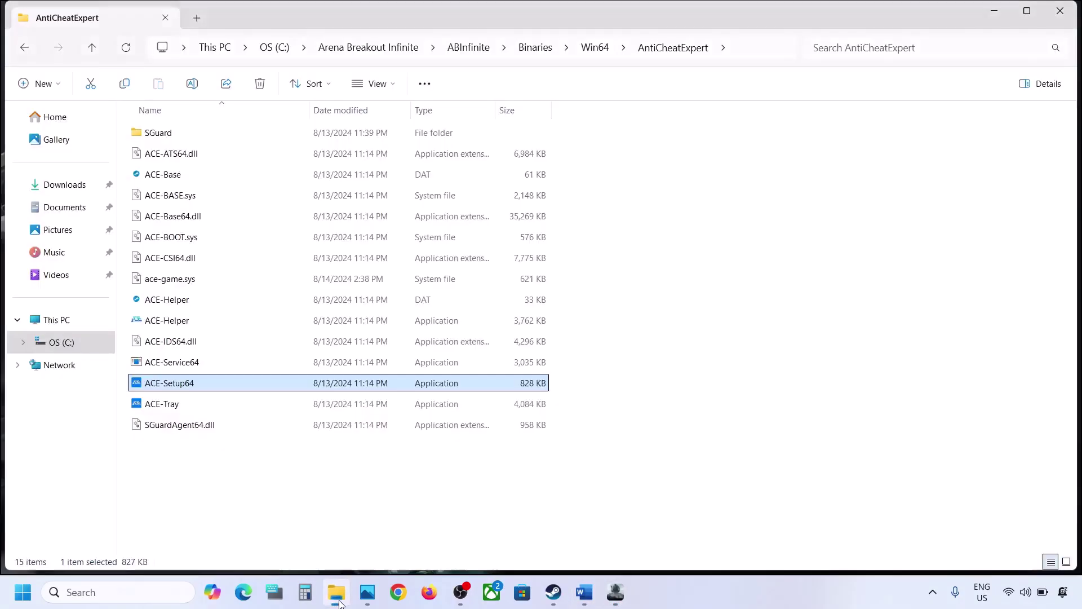
left_click(85, 55)
left_click(85, 55)
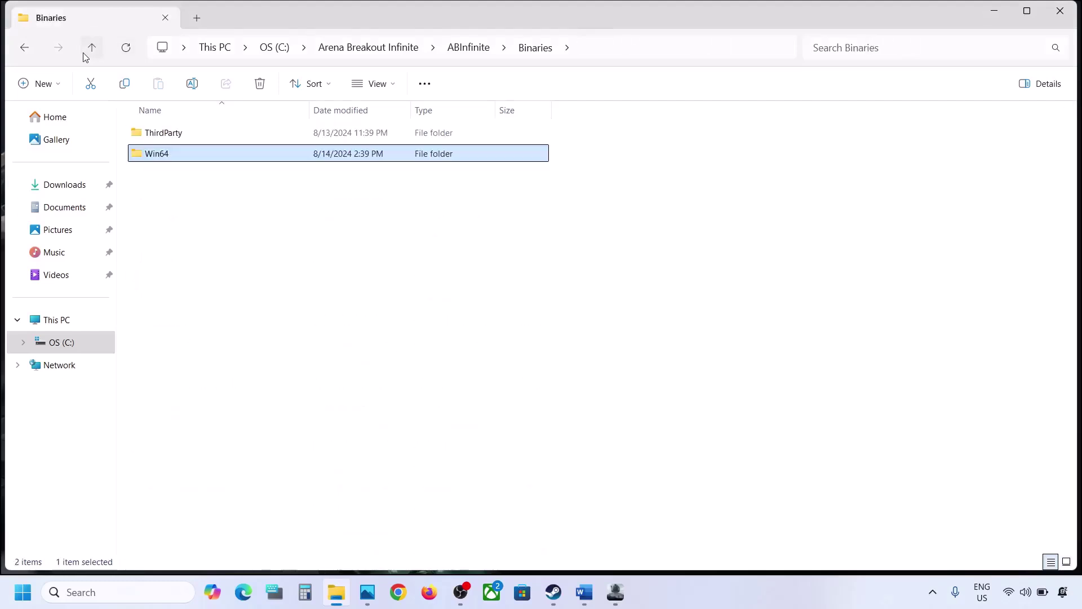
left_click(85, 54)
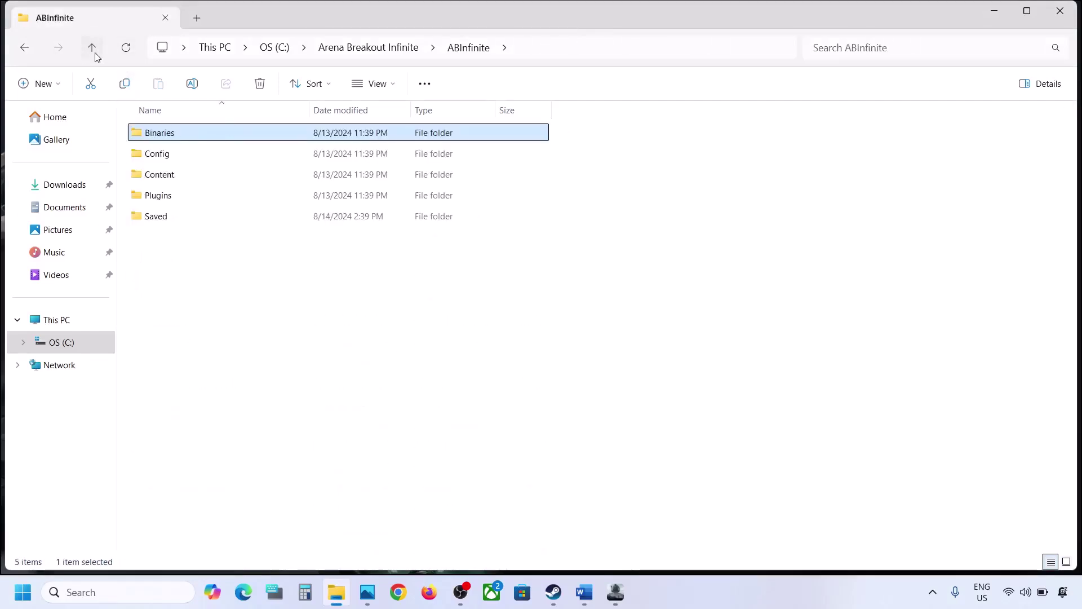
left_click(92, 49)
double_click(162, 135)
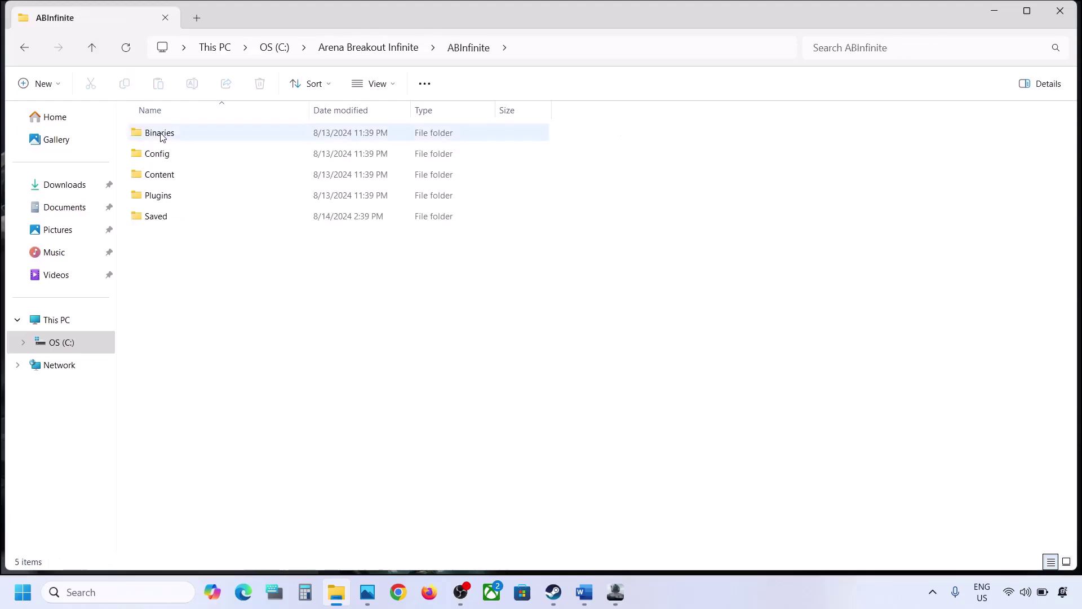
left_click(166, 176)
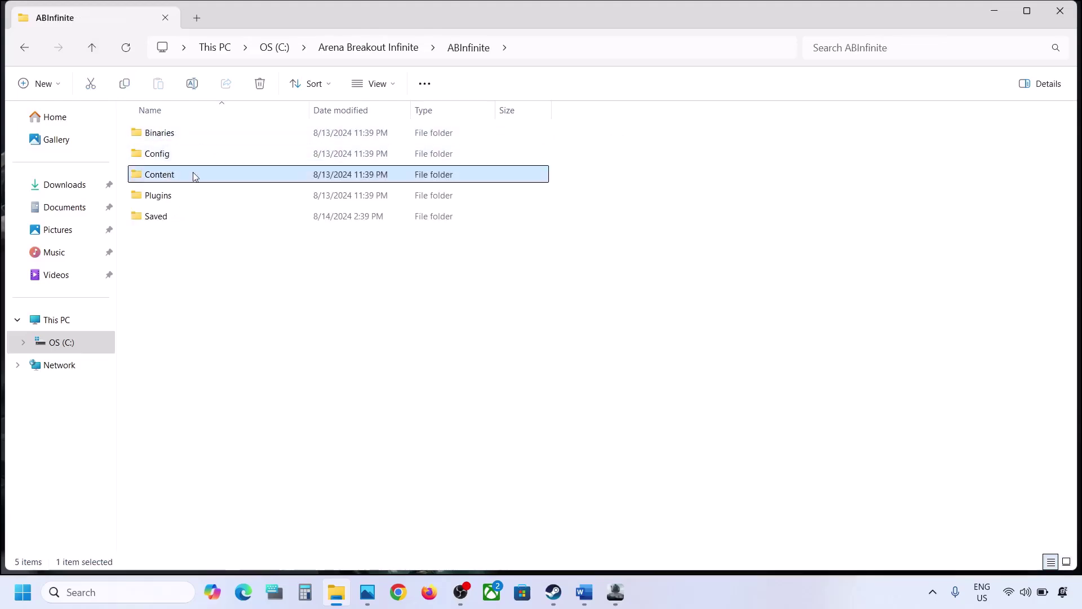
double_click(193, 176)
double_click(188, 138)
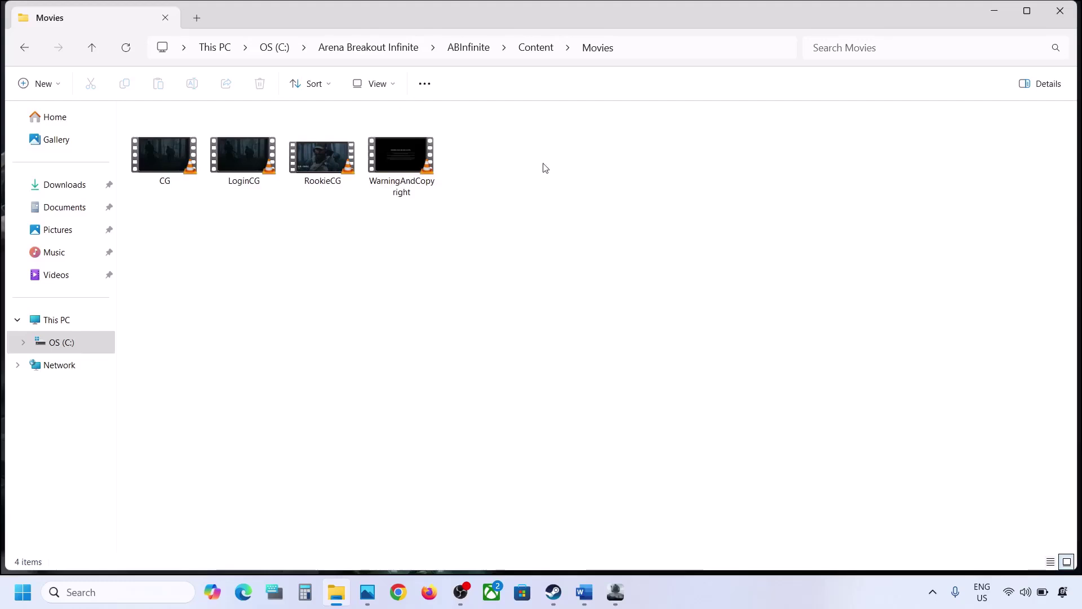
- Copy the Movies folder from ABInfinite > Content and paste it onto the desktop as a backup
left_click_drag(545, 168, 288, 107)
left_click(97, 49)
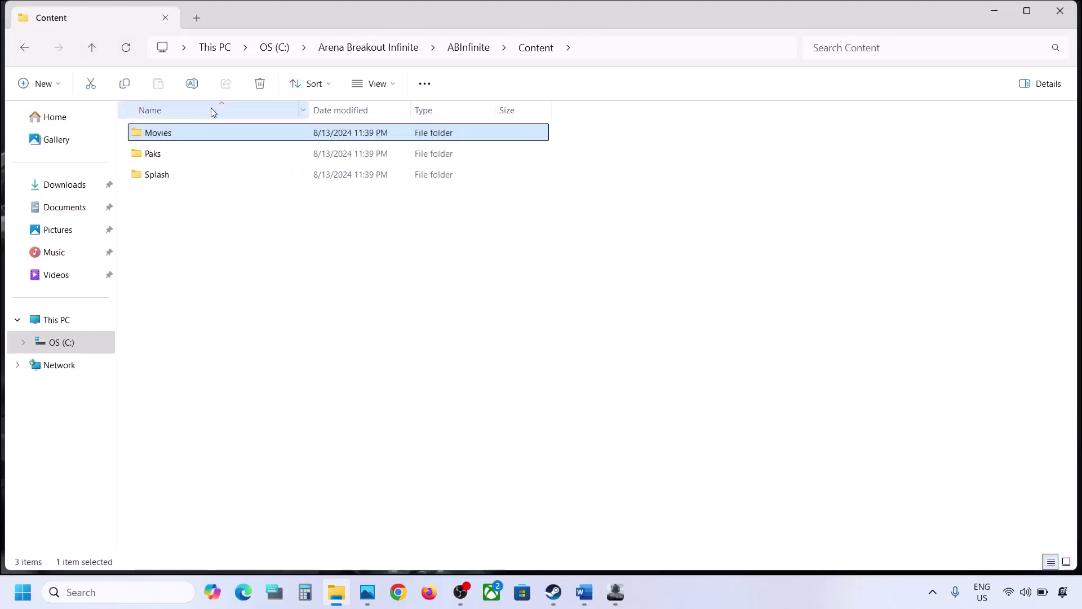
right_click(159, 135)
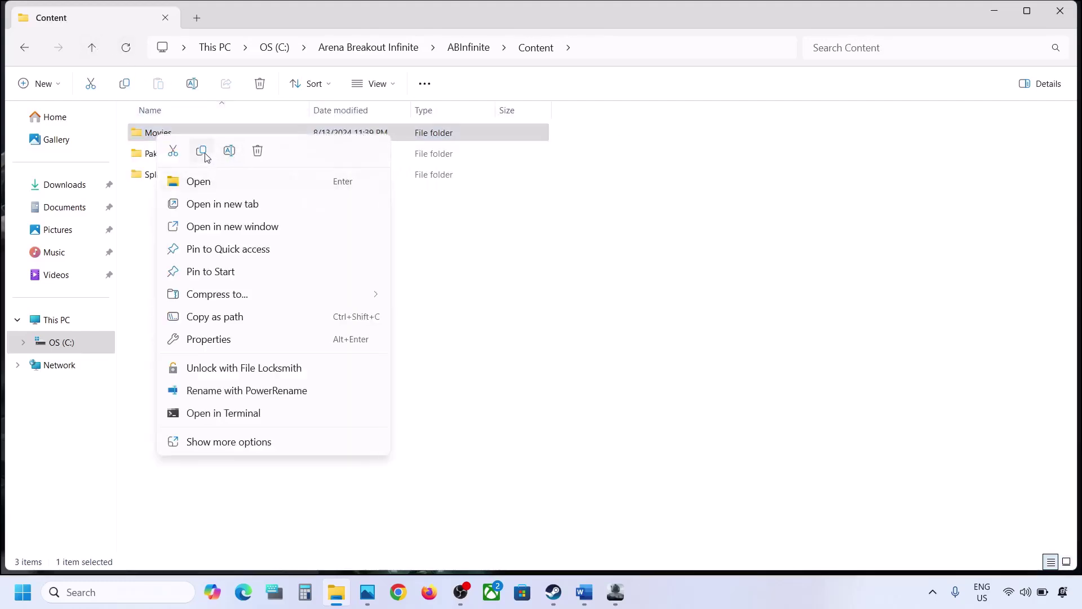
left_click(202, 151)
key("super+d")
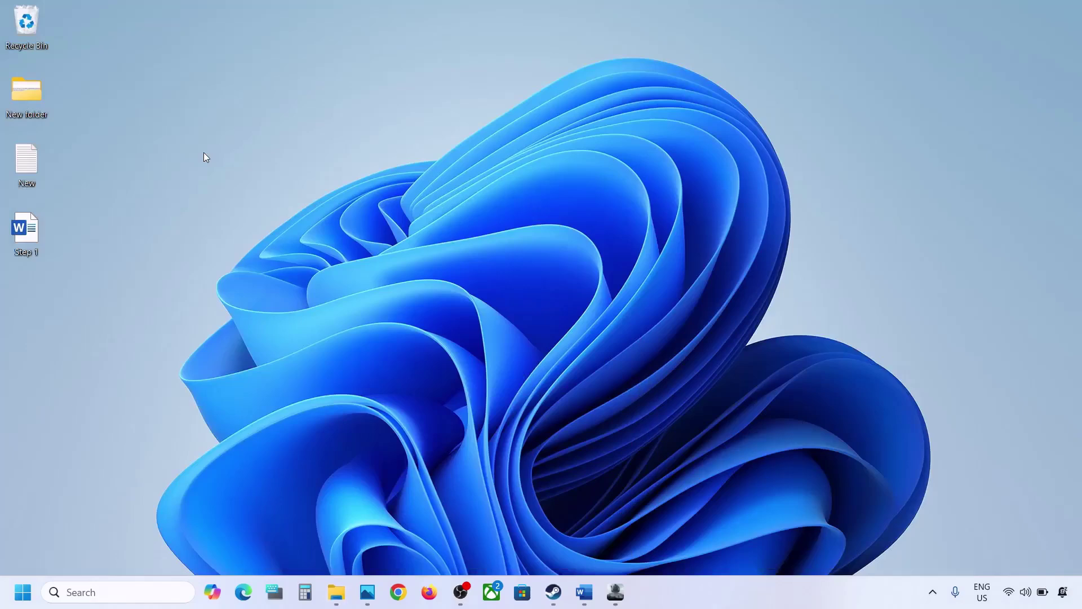
key("ctrl+v")
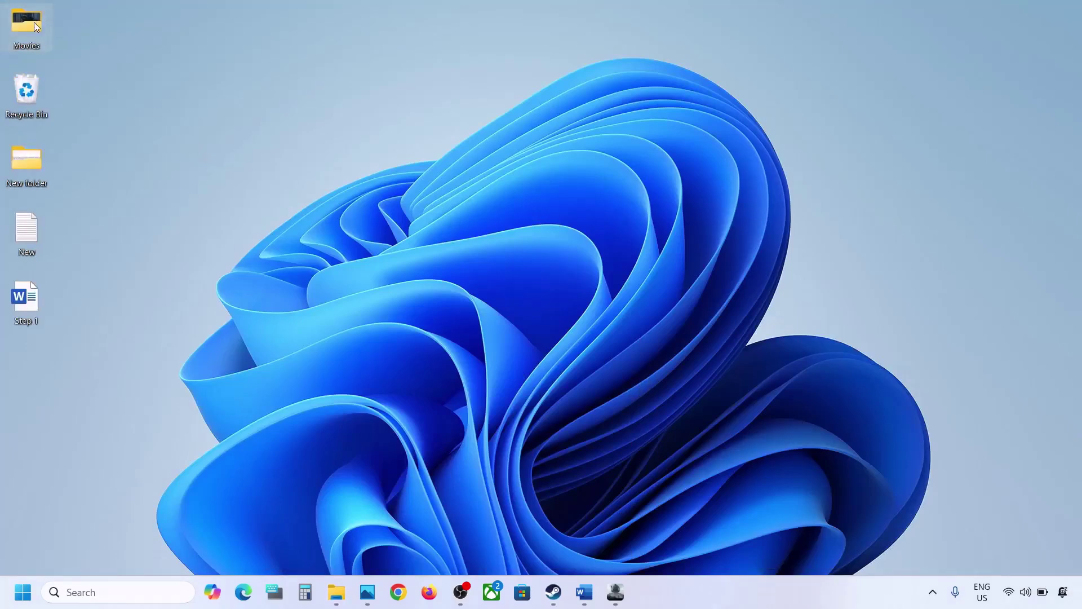
- Return to the original Movies folder in Content, delete all four video files inside it, and close File Explorer
key("super+d")
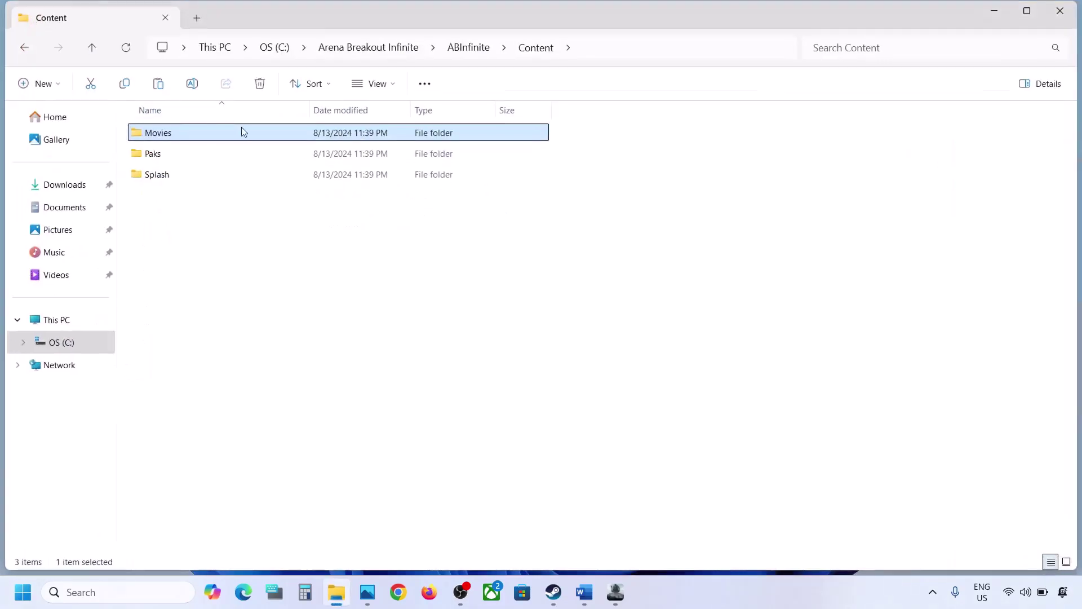
right_click(168, 134)
key("Return")
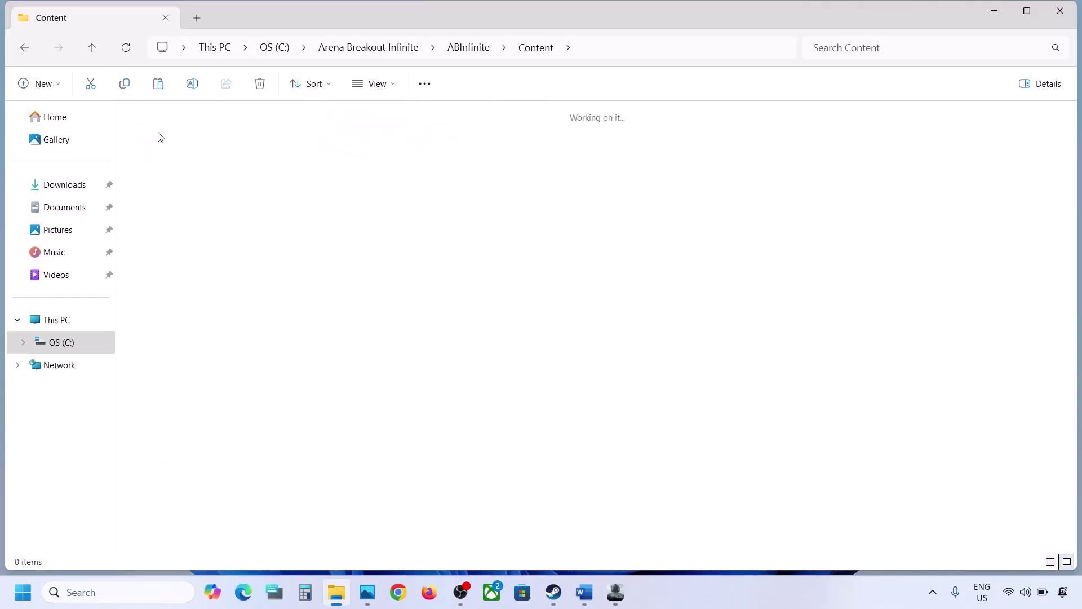
left_click_drag(495, 239, 175, 140)
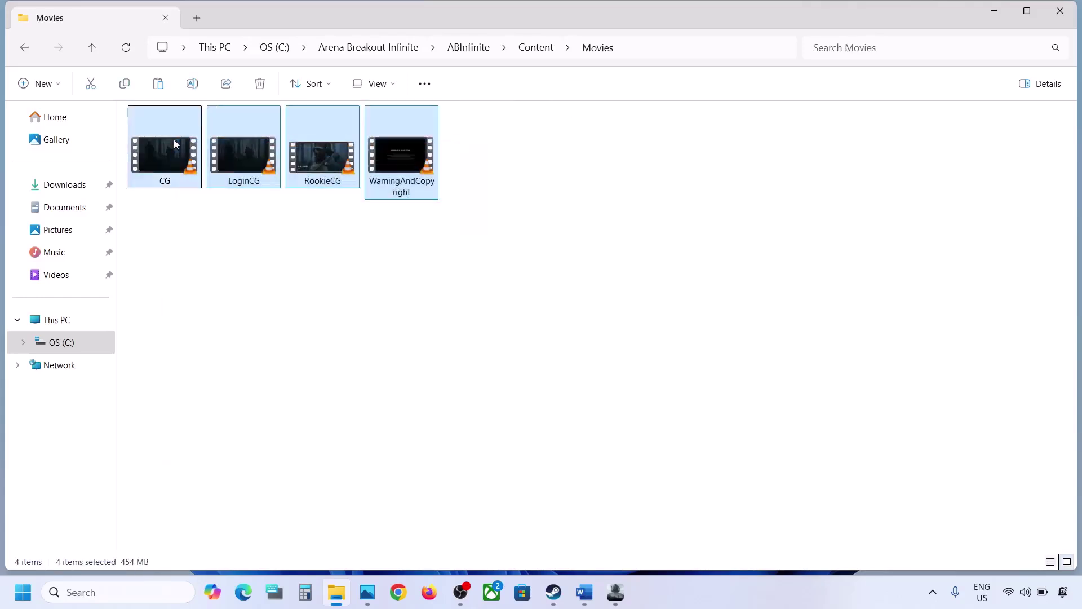
right_click(175, 139)
left_click(304, 156)
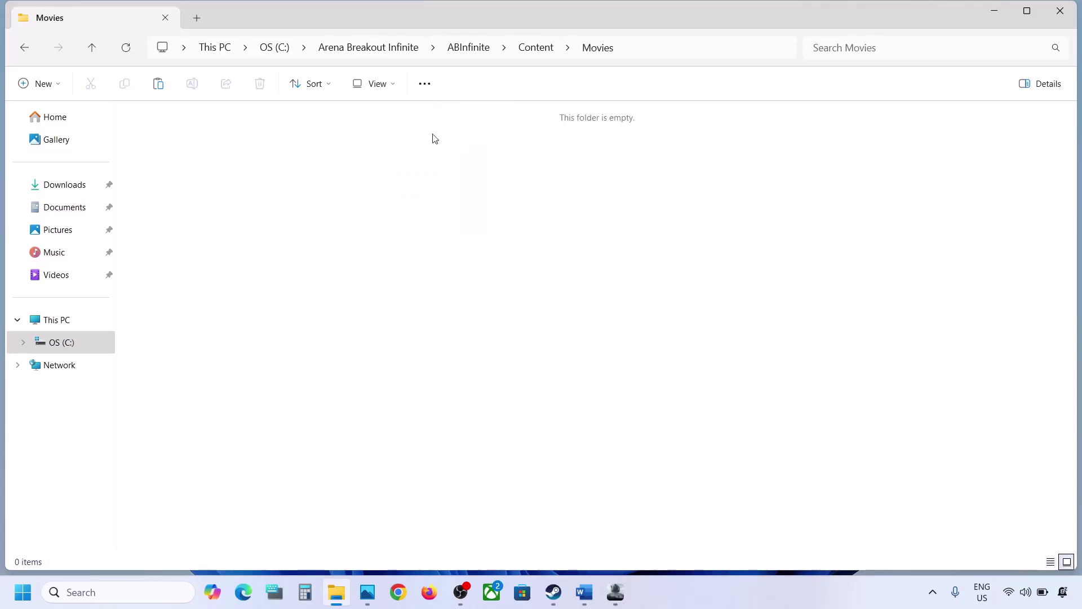
left_click(92, 48)
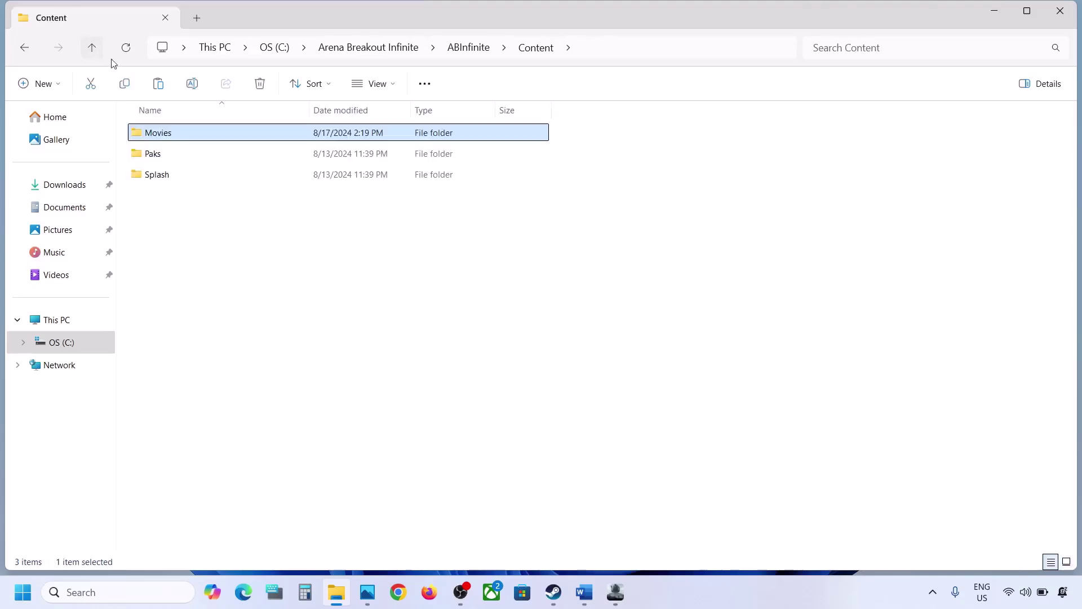
left_click(1050, 15)
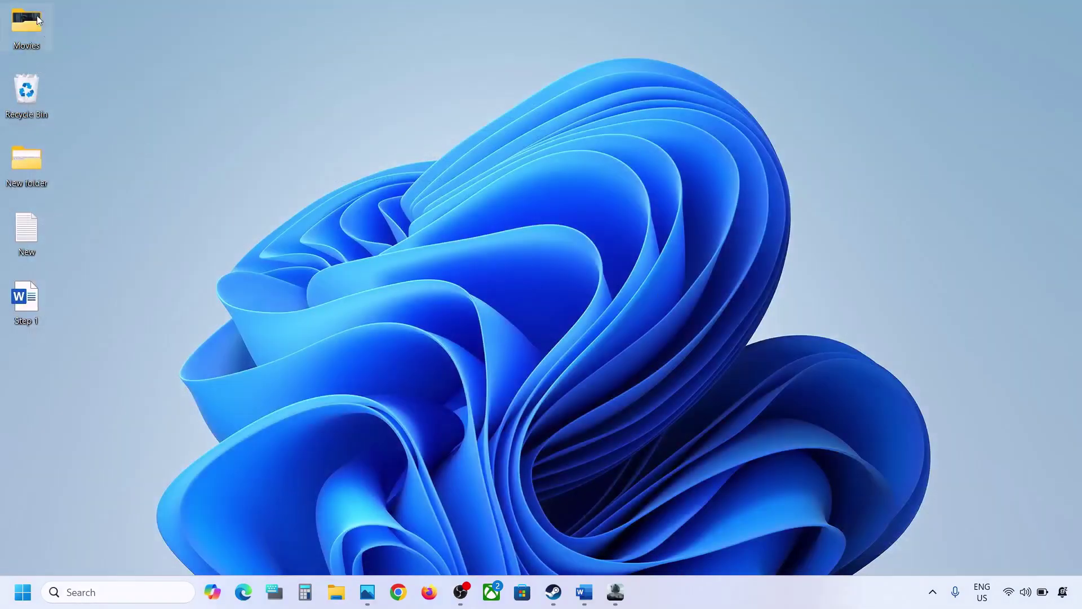
- Switch to the Word document and highlight the Step 4 text on deleting save game files, including the warning about losing saved settings
left_click(585, 592)
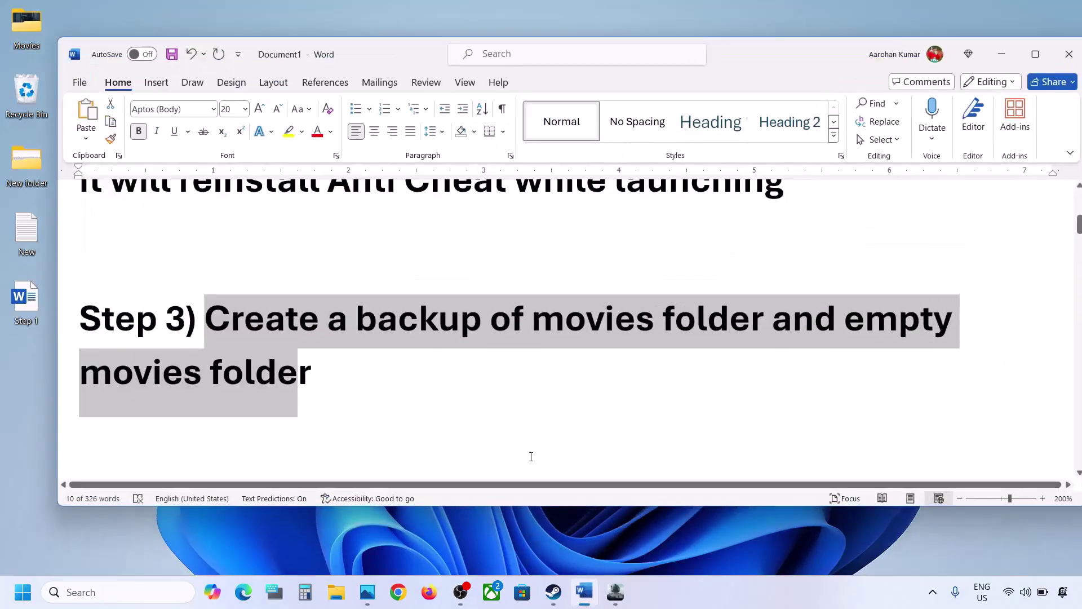
scroll(322, 380, "down", 4)
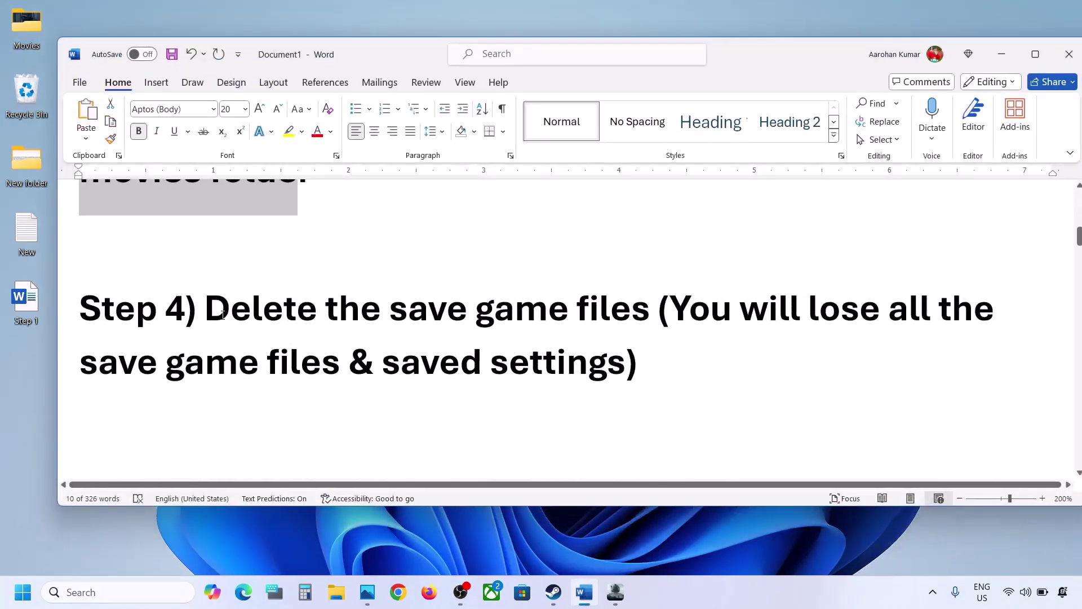
left_click_drag(206, 313, 631, 335)
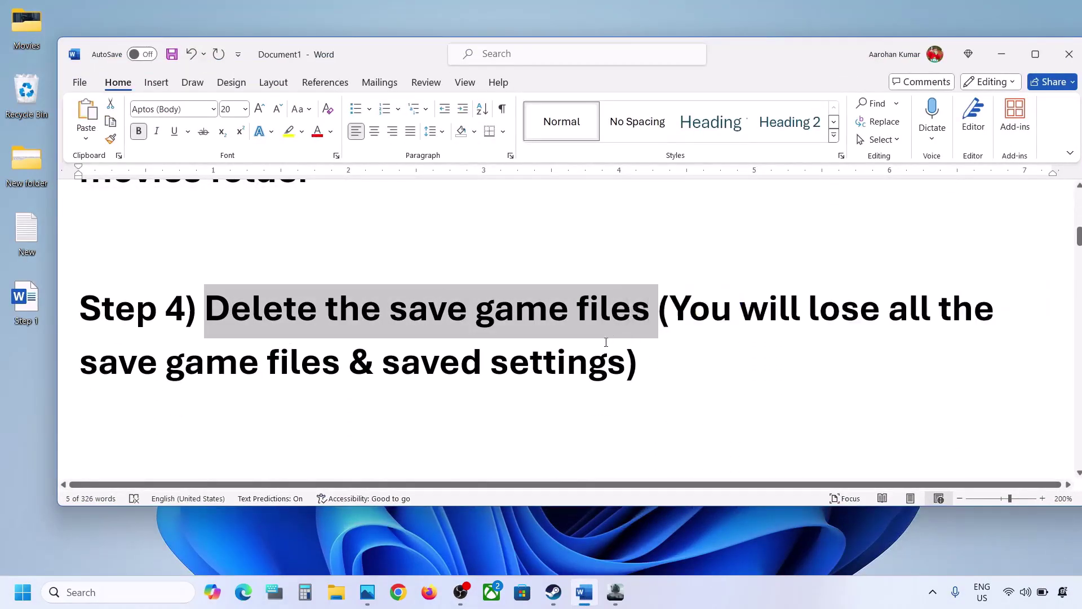
left_click(606, 343)
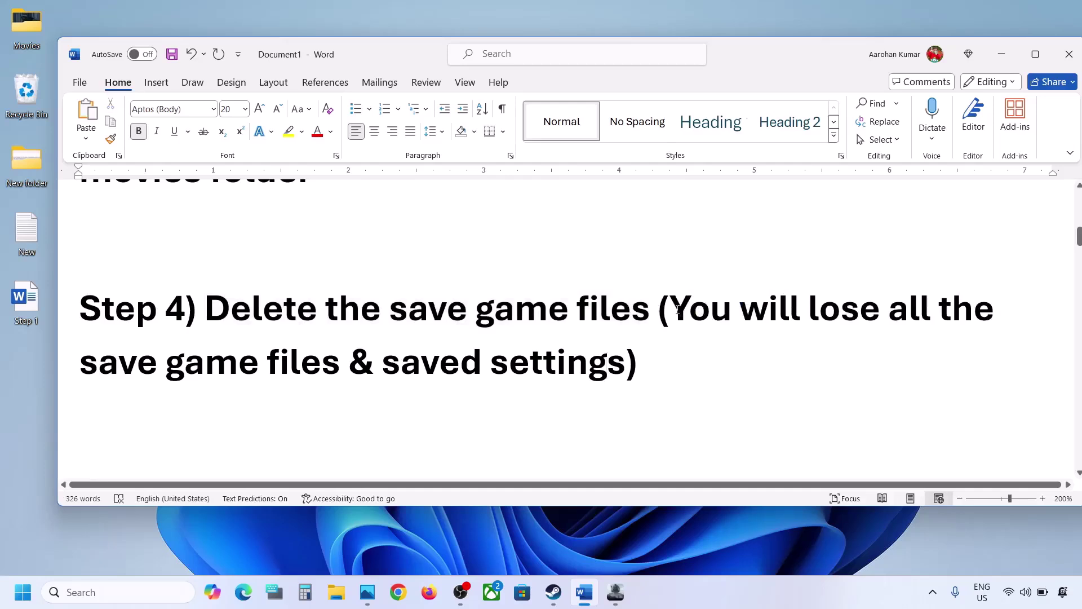
left_click_drag(678, 309, 624, 362)
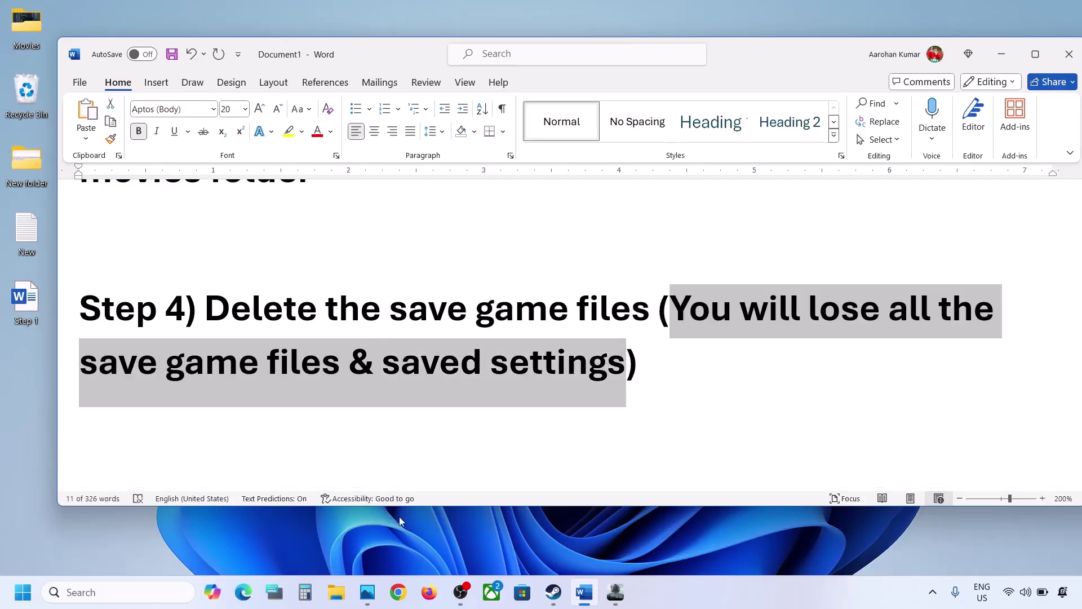
- Switch to File Explorer and open the user's profile folder under OS (C:) > Users
left_click(337, 592)
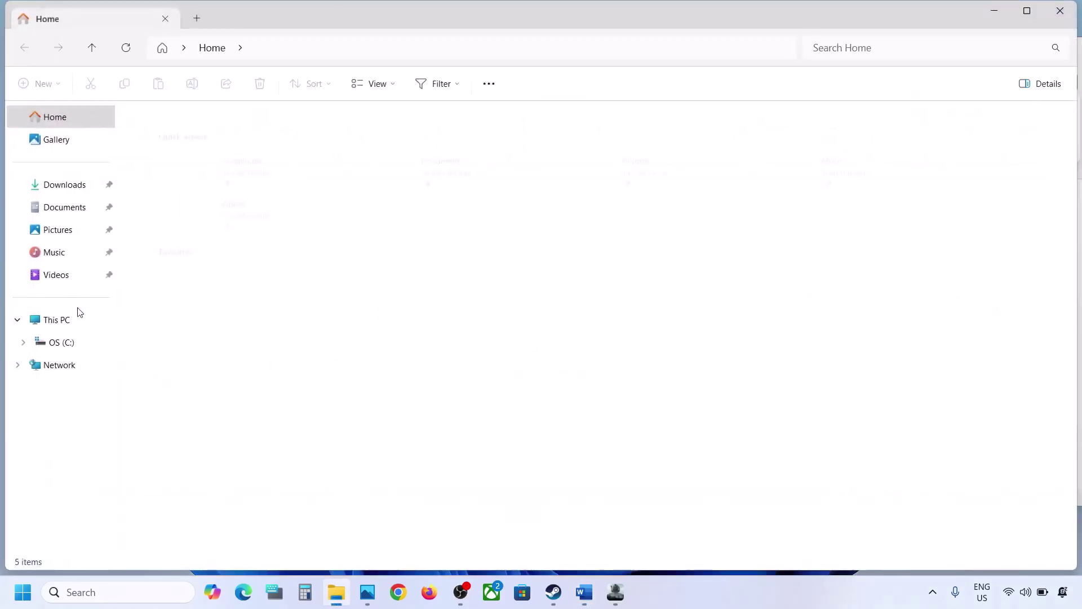
left_click(57, 319)
left_click(243, 146)
double_click(243, 144)
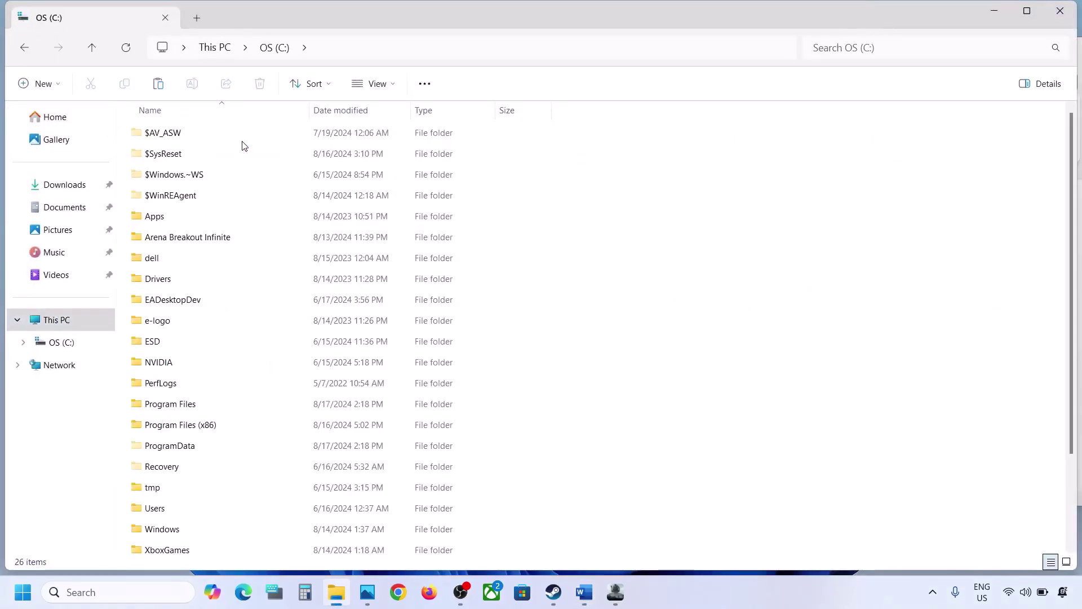
scroll(212, 310, "down", 2)
left_click(162, 400)
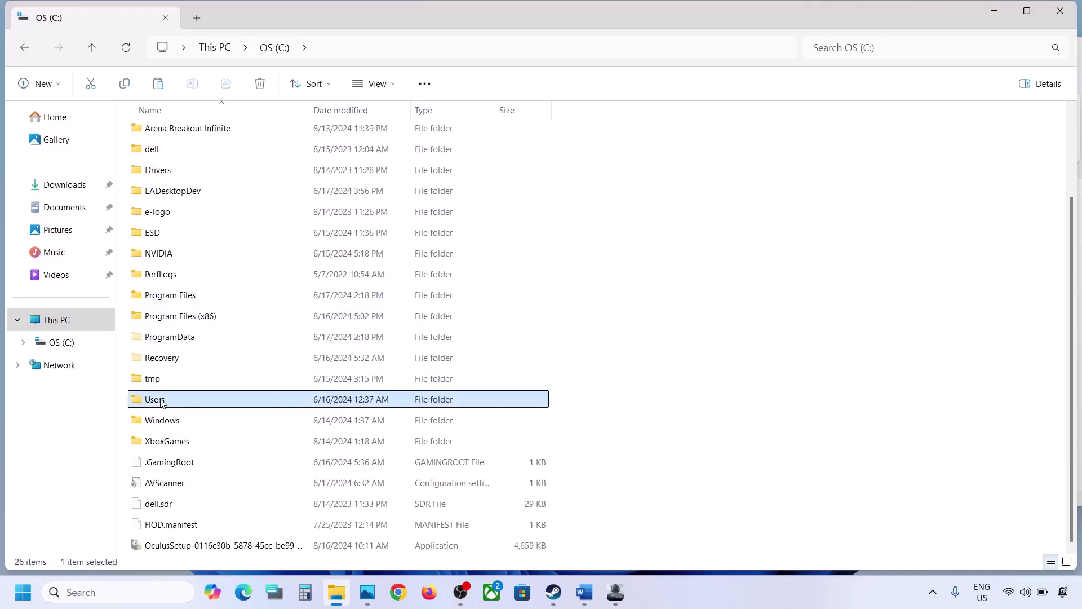
double_click(190, 402)
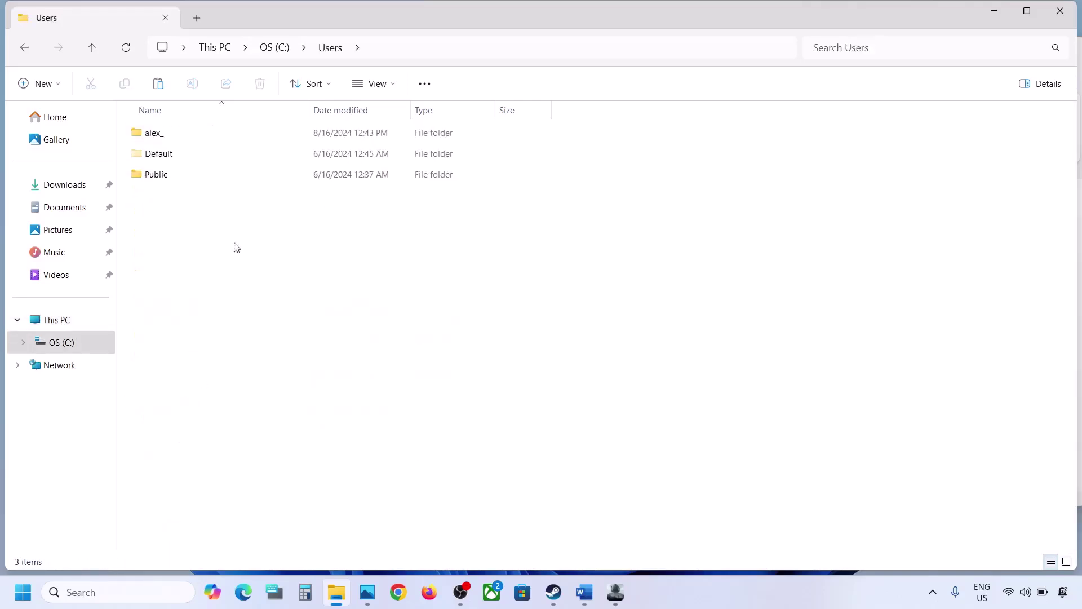
double_click(162, 140)
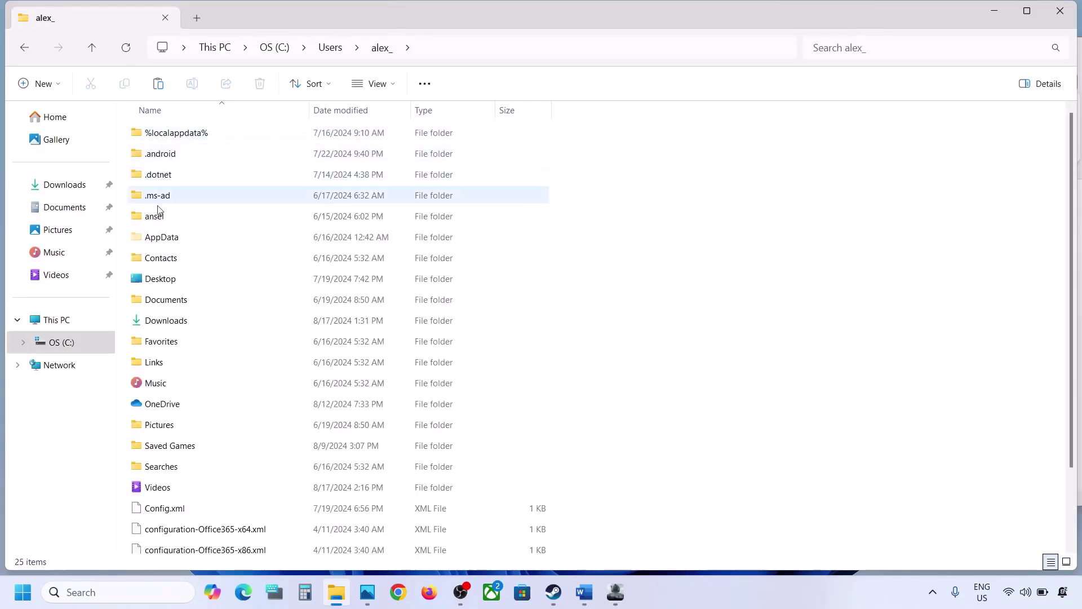
- Check that hidden items are set to show, and open AppData > Local in the profile folder
left_click(162, 240)
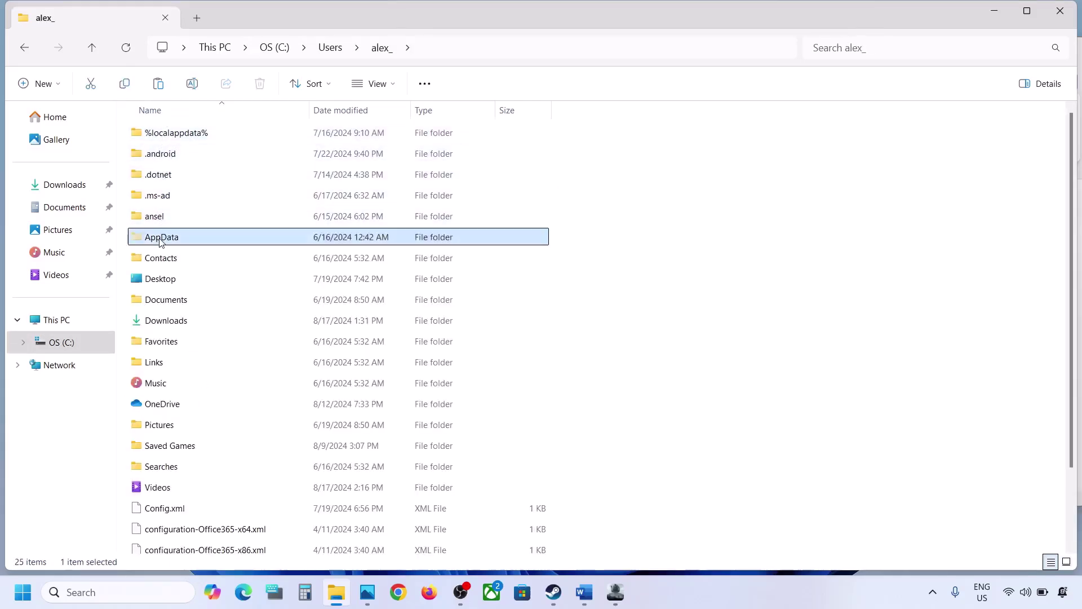
left_click(394, 84)
mouse_move(391, 347)
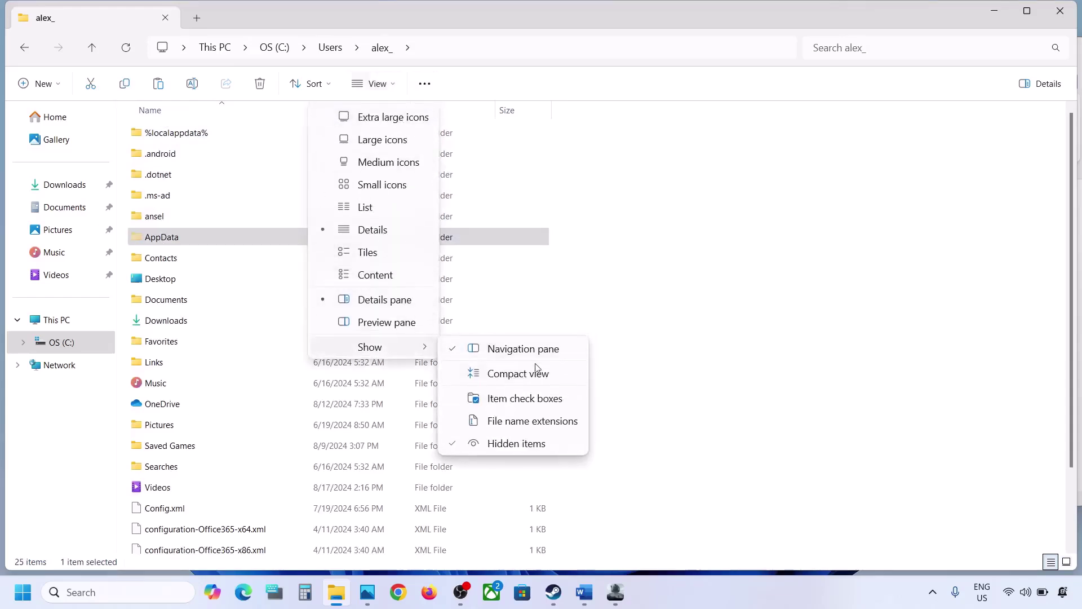
double_click(181, 238)
double_click(154, 135)
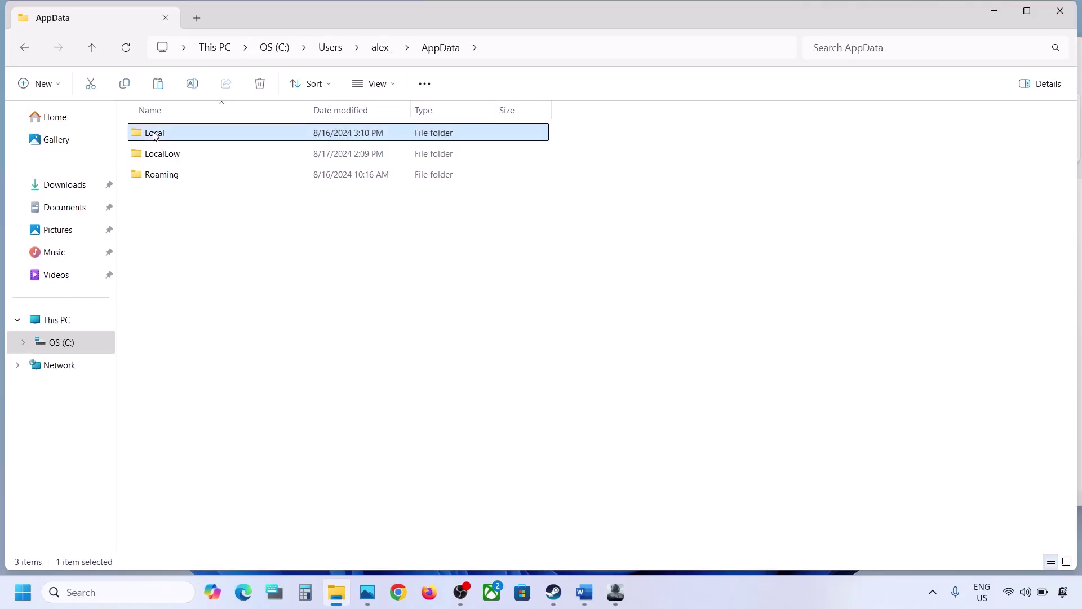
- Locate the ABInfinite folder in Local, bring up its available file actions, and dismiss them
scroll(187, 296, "down", 4)
scroll(188, 296, "down", 1)
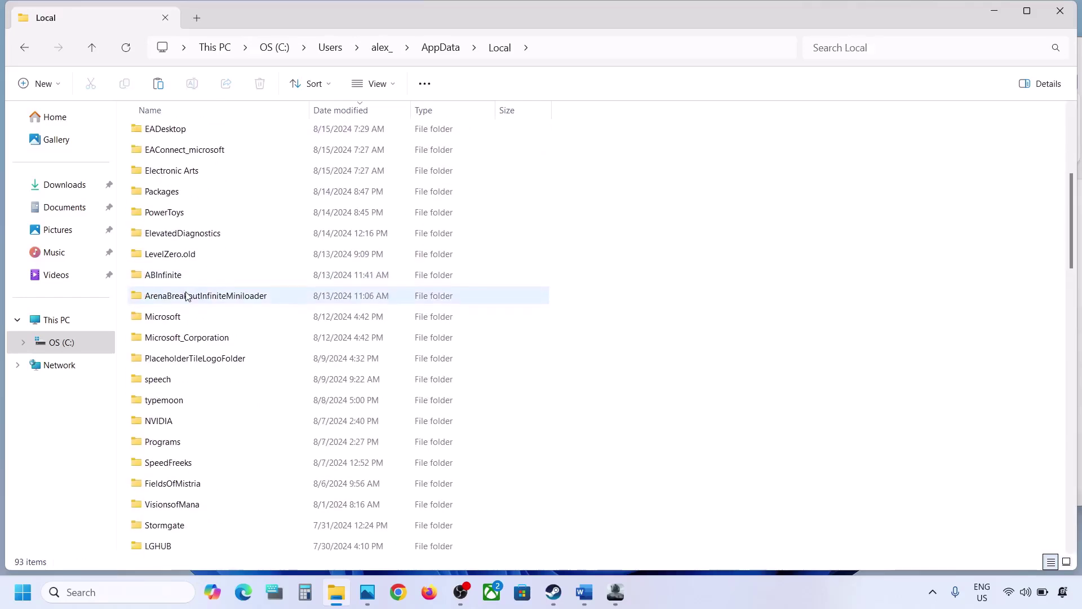
left_click(209, 280)
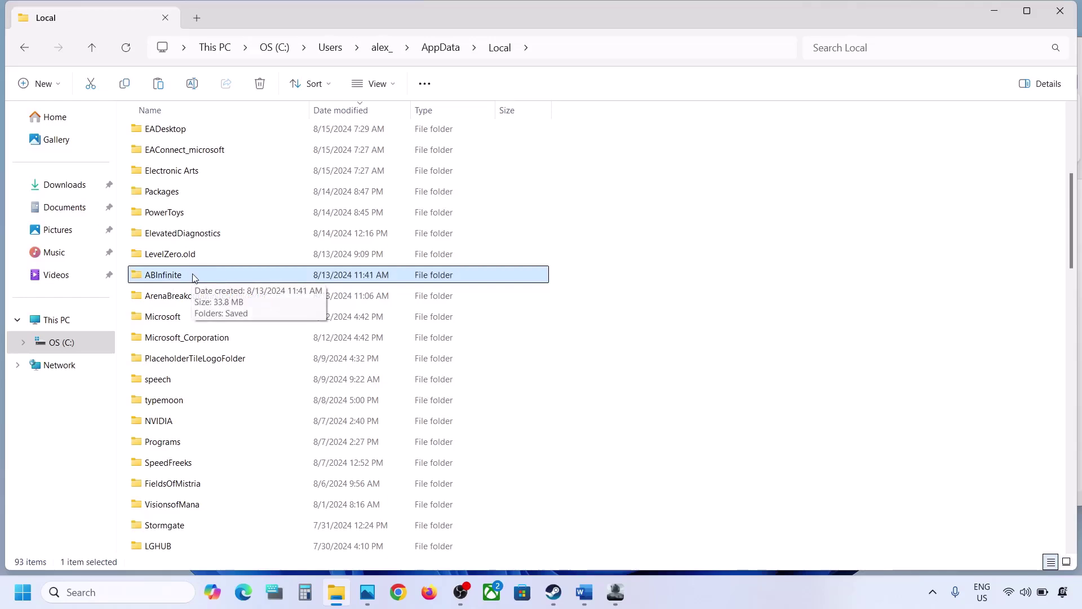
right_click(194, 277)
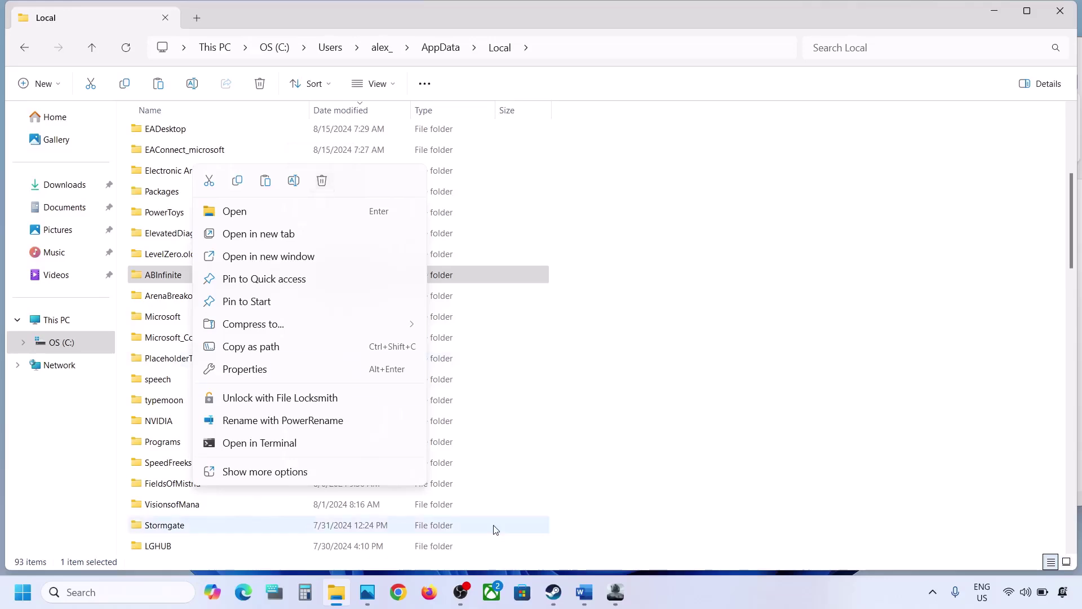
key("Escape")
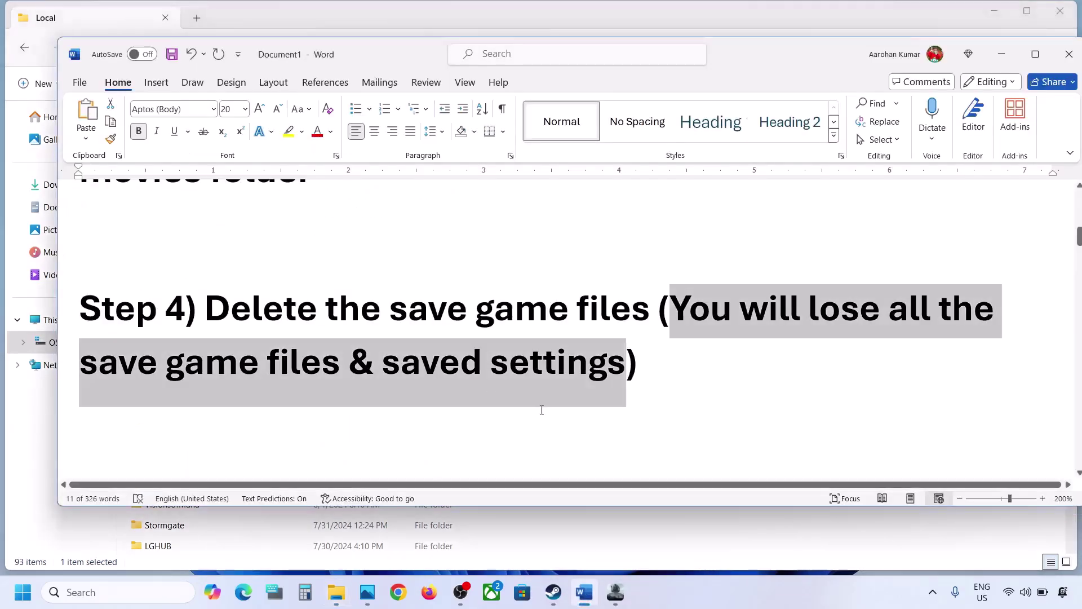
- In the Word document, highlight "Disable Overlay" in the Step 5 text
scroll(465, 380, "down", 5)
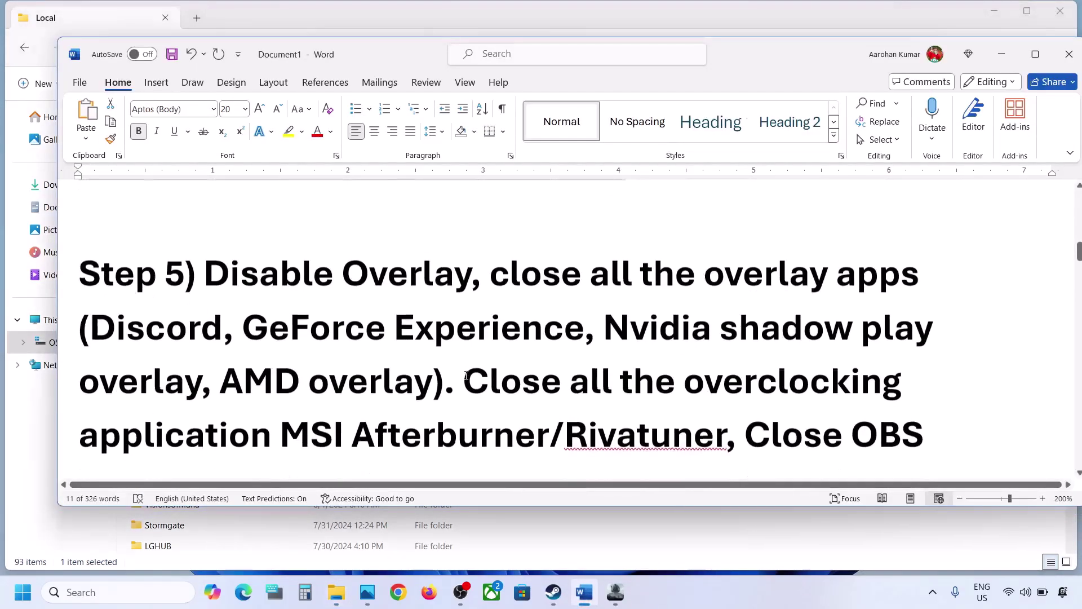
left_click_drag(202, 256, 471, 270)
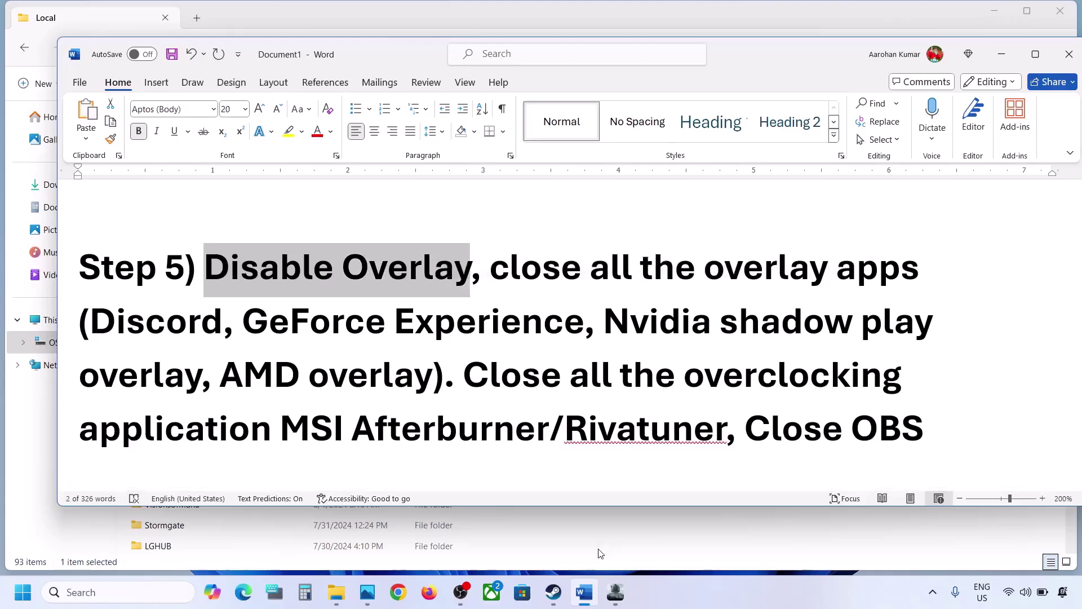
- Switch to Steam, view the in-game overlay setting in the properties of Hunt: Showdown 1896, and close the properties
left_click(554, 592)
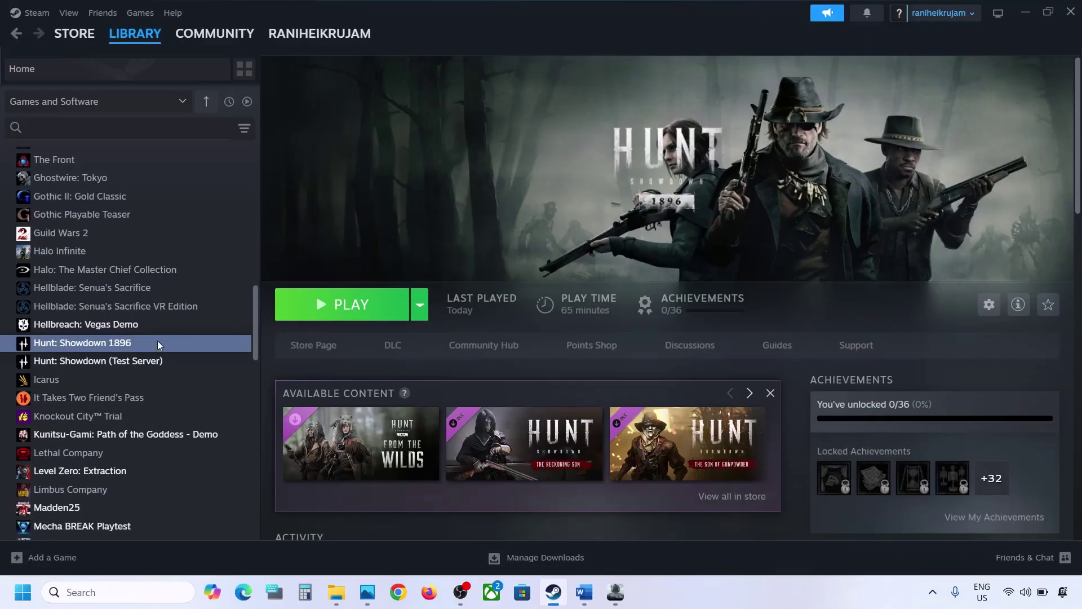
right_click(157, 340)
left_click(219, 449)
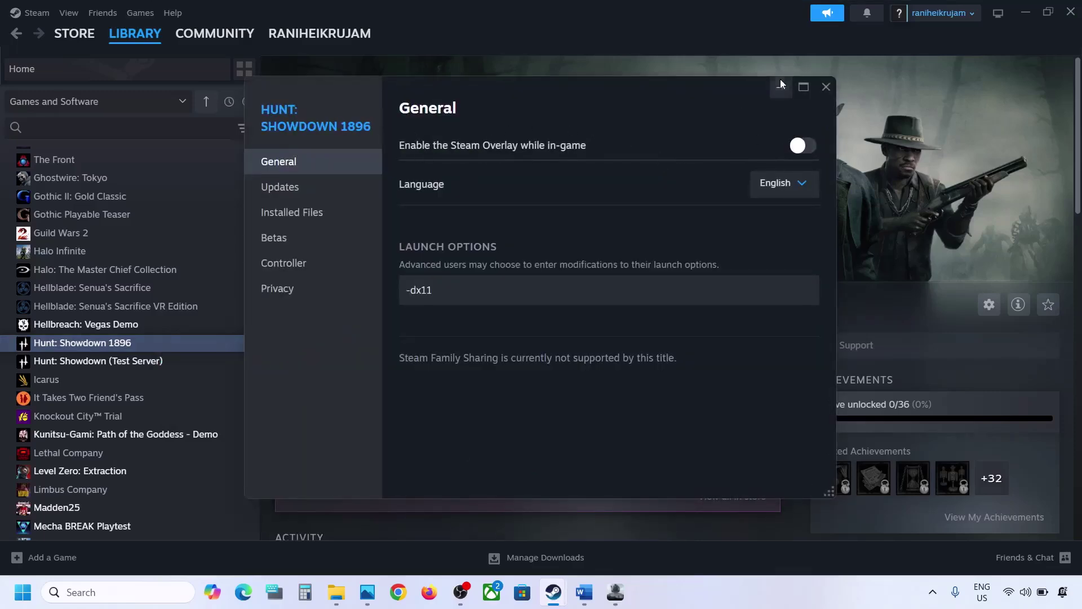
left_click(827, 86)
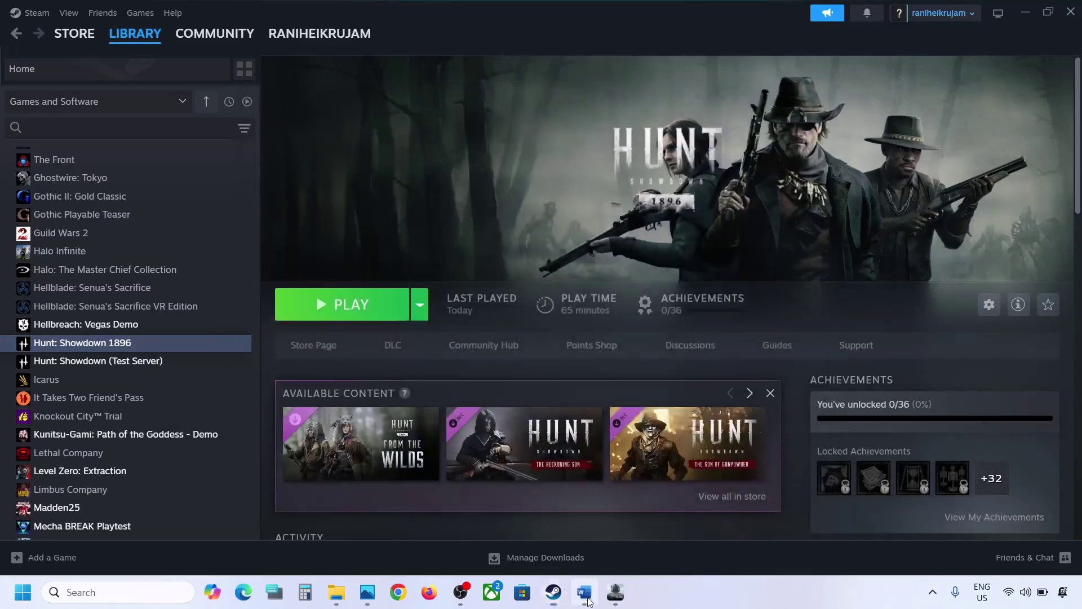
- Switch back to the Word document and highlight Discord and GeForce Experience in the Step 5 list of overlay apps
left_click(584, 592)
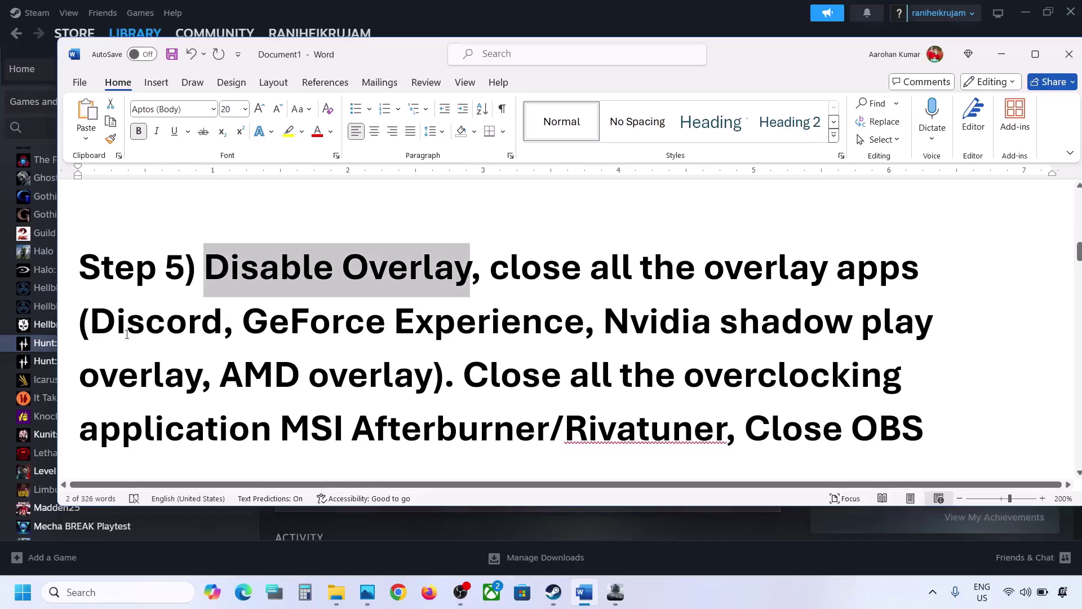
left_click_drag(112, 335, 221, 320)
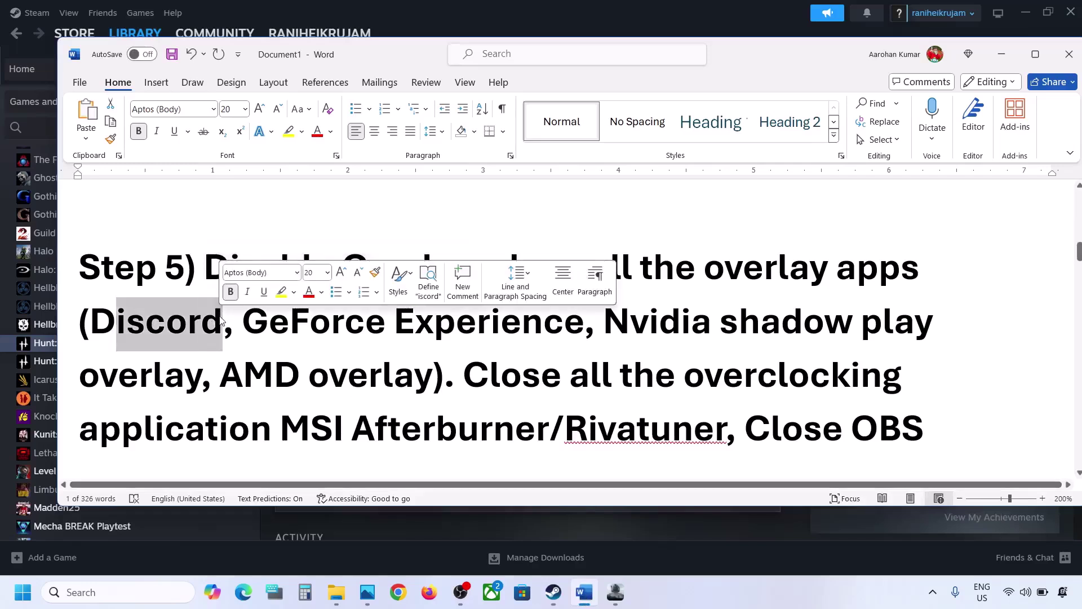
left_click_drag(254, 321, 511, 309)
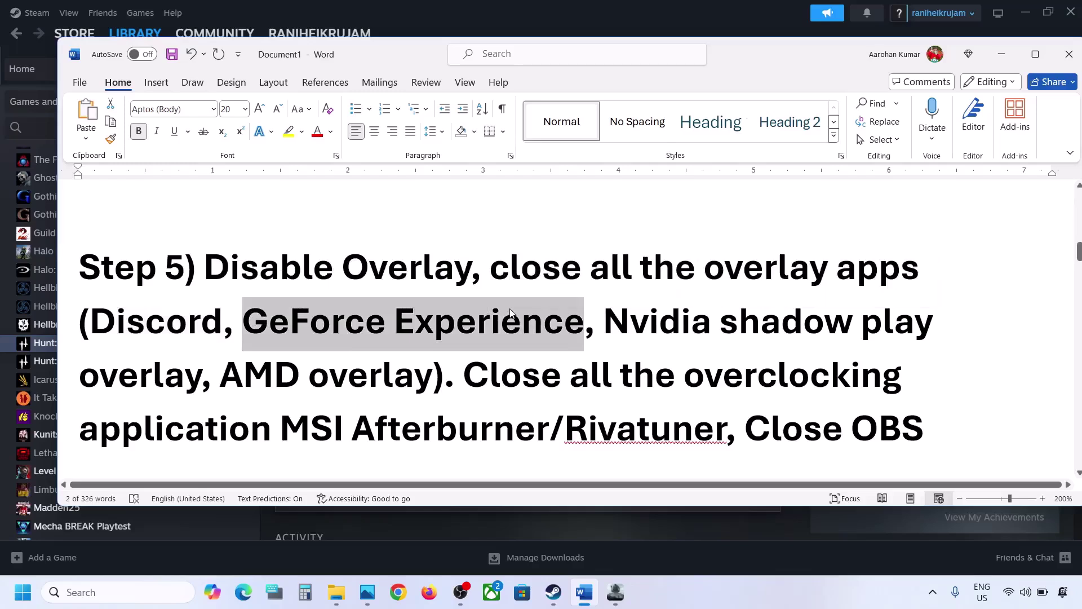
- Highlight the Step 5 instruction to close all overlay apps, through "AMD overlay", and clear the selection
left_click(501, 309)
left_click_drag(488, 262, 438, 381)
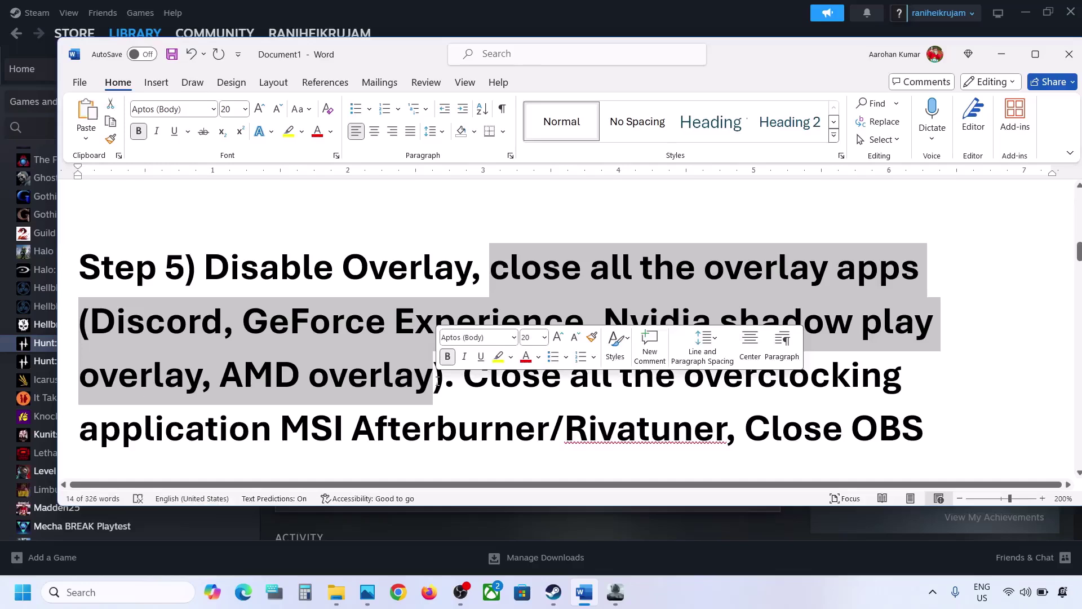
left_click(438, 380)
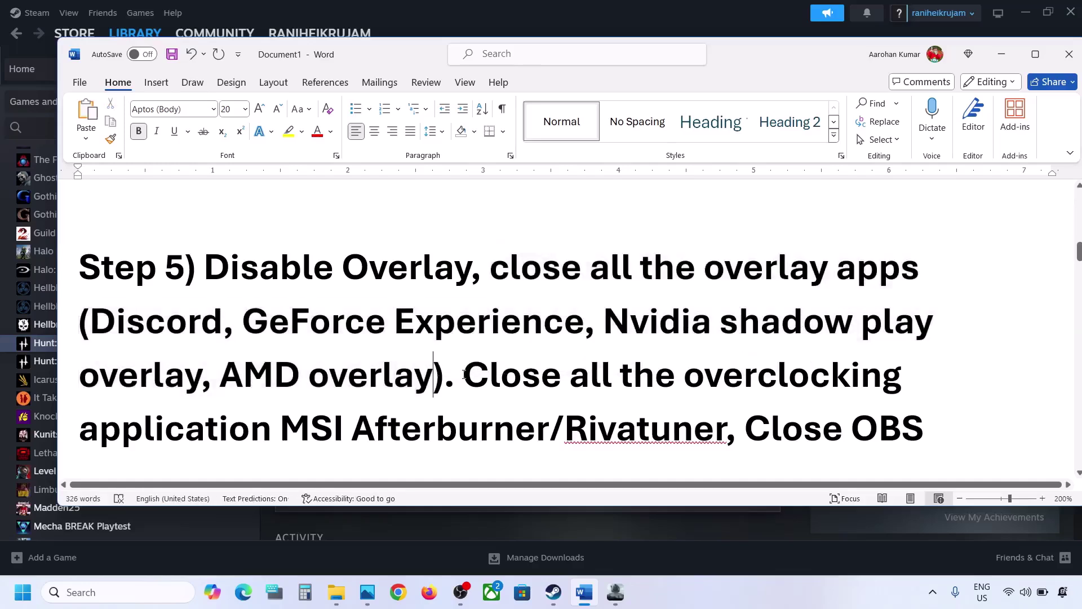
- Highlight the Step 5 instruction to close overclocking applications, including MSI Afterburner, and clear the selection
left_click_drag(464, 375, 449, 417)
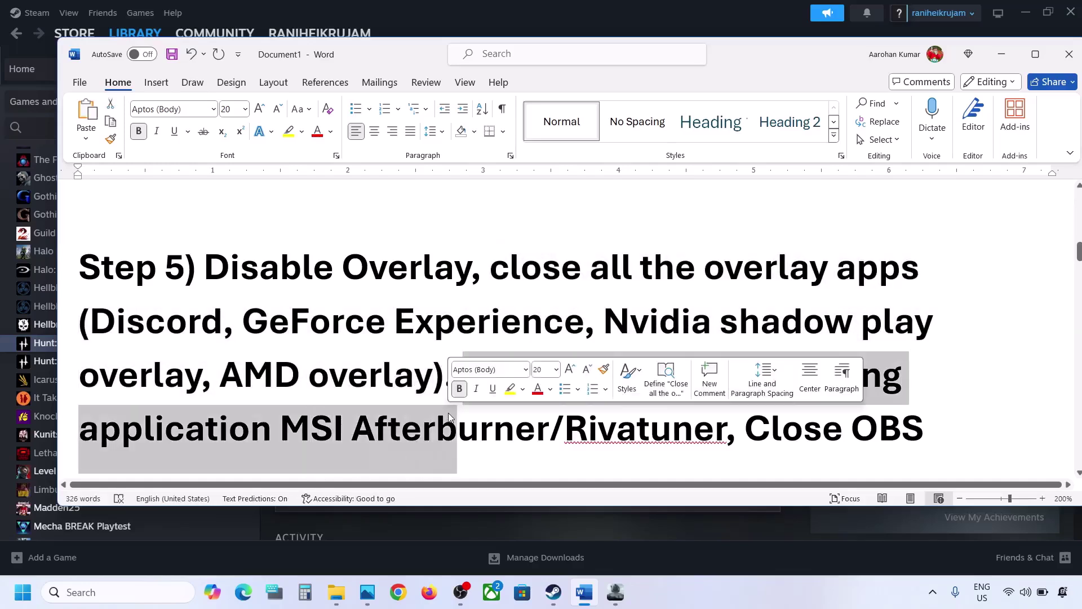
right_click(449, 418)
scroll(367, 411, "down", 1)
key("Escape")
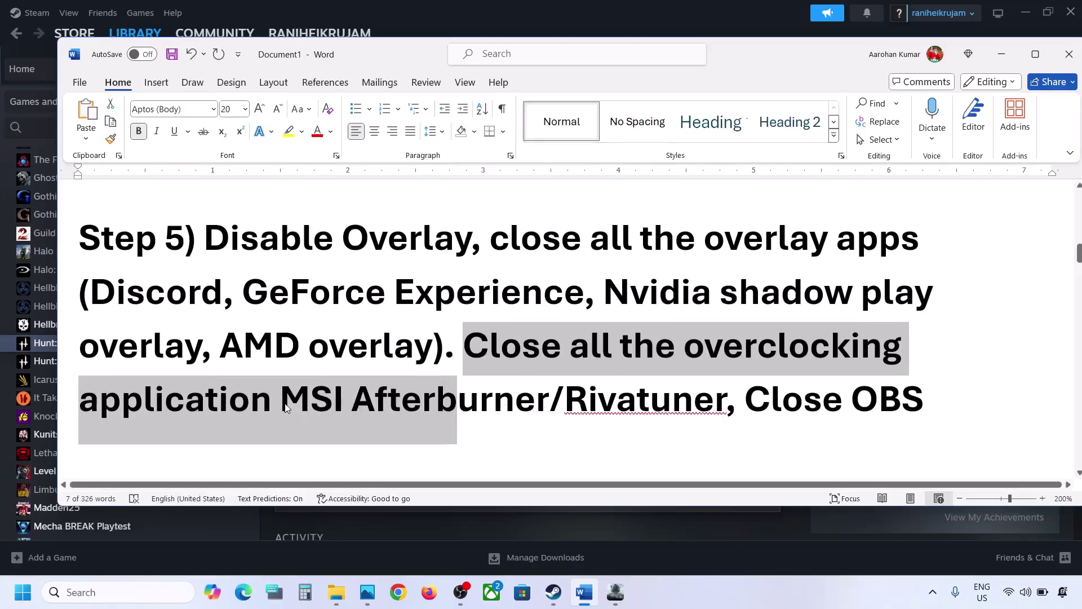
left_click(288, 401)
left_click_drag(287, 400, 489, 402)
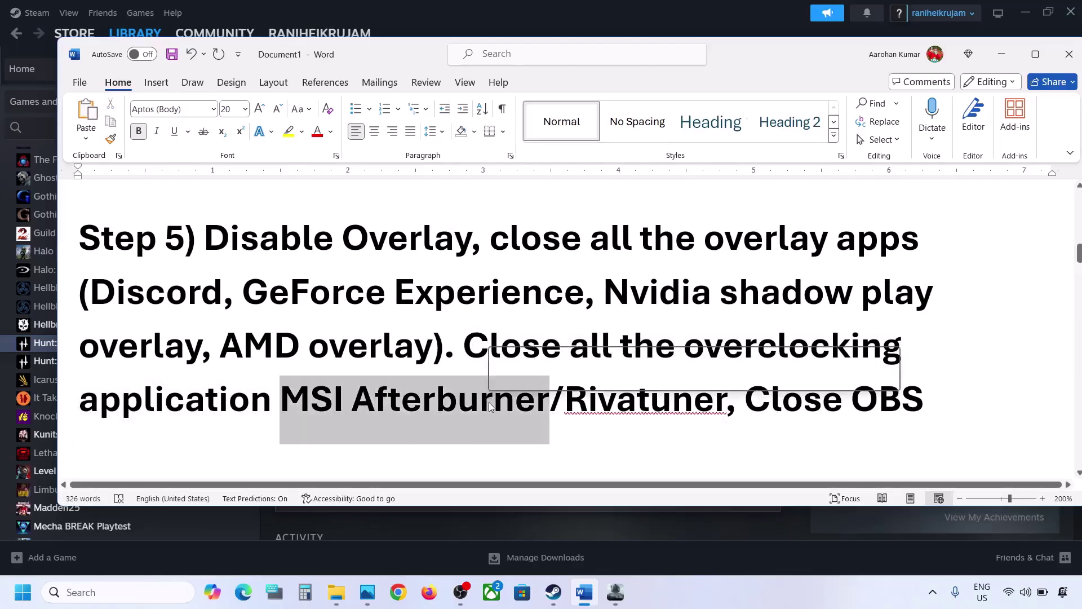
left_click(452, 384)
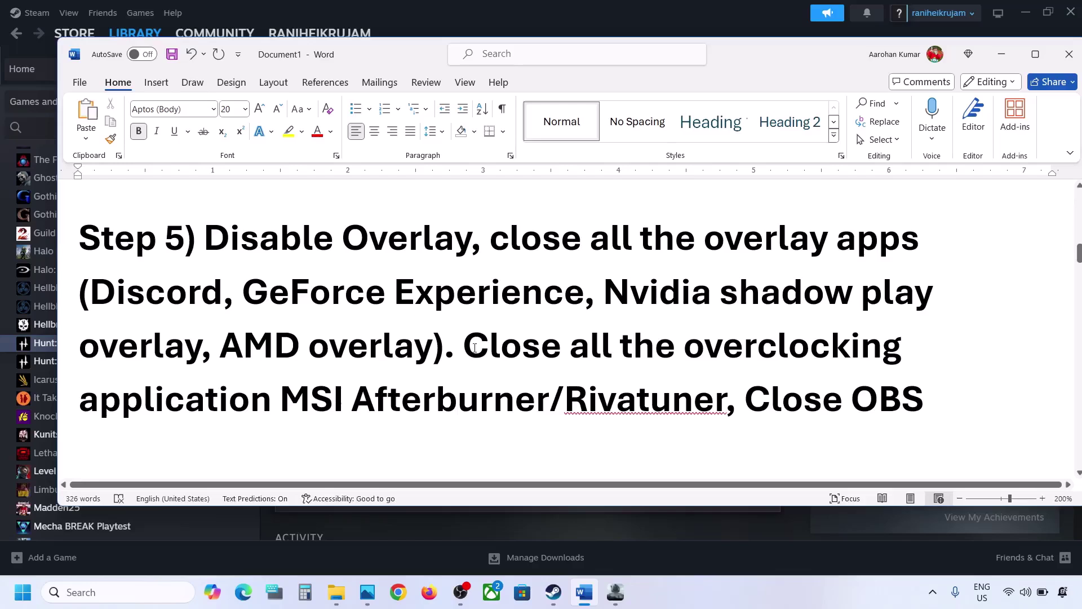
- Highlight "Close OBS" at the end of Step 5 and clear the selection
left_click_drag(476, 348, 922, 401)
left_click(806, 409)
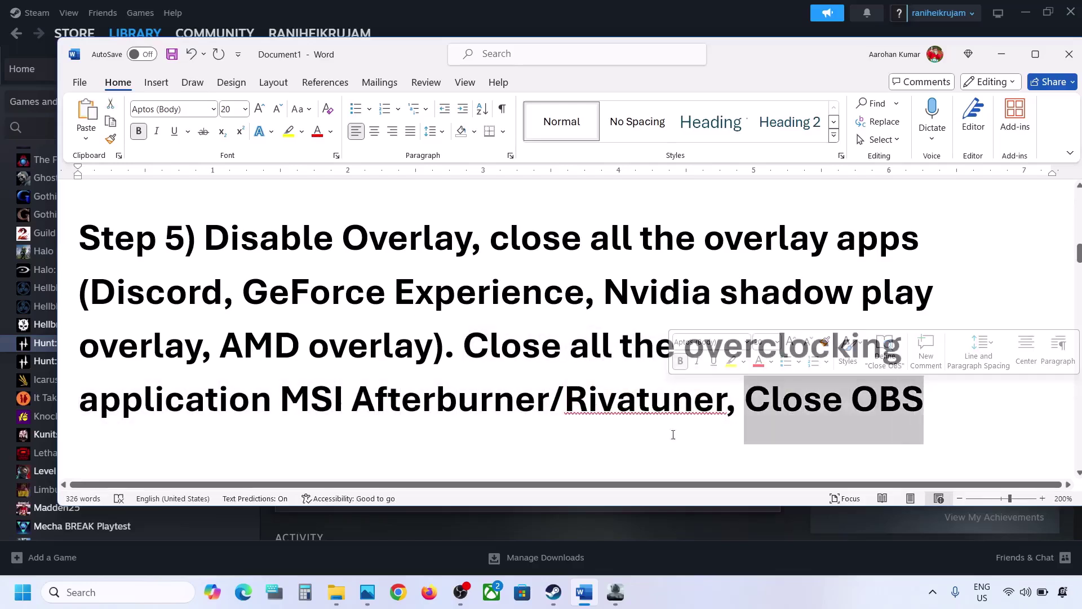
mouse_move(461, 598)
left_click(579, 341)
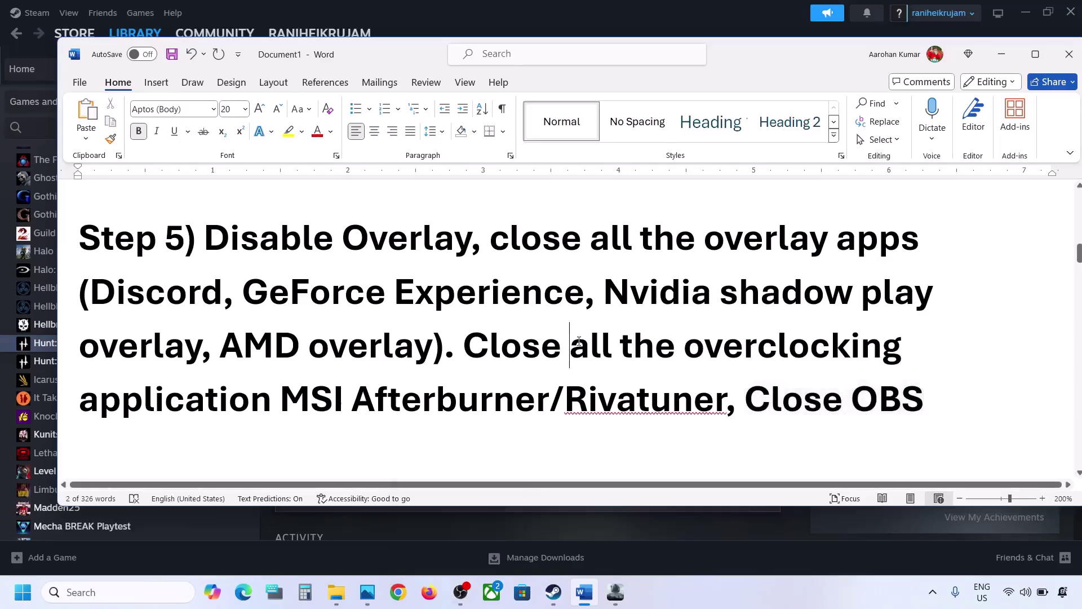
- Highlight the Step 6 instructions on unplugging external devices, disconnecting additional joysticks/controllers and removing the undervolt
scroll(579, 341, "down", 5)
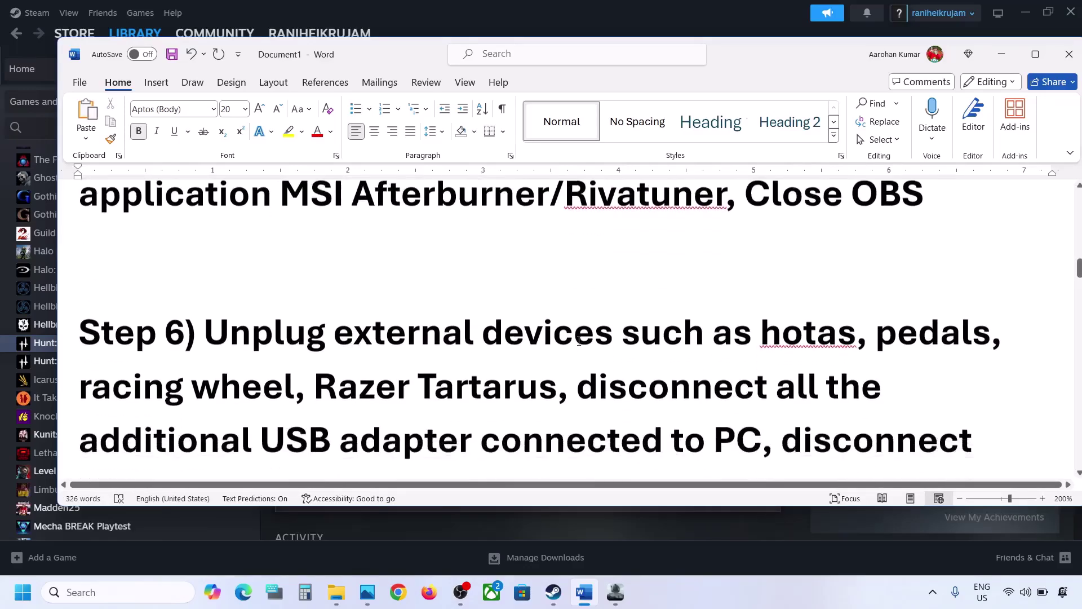
left_click_drag(217, 305, 522, 406)
scroll(516, 409, "down", 2)
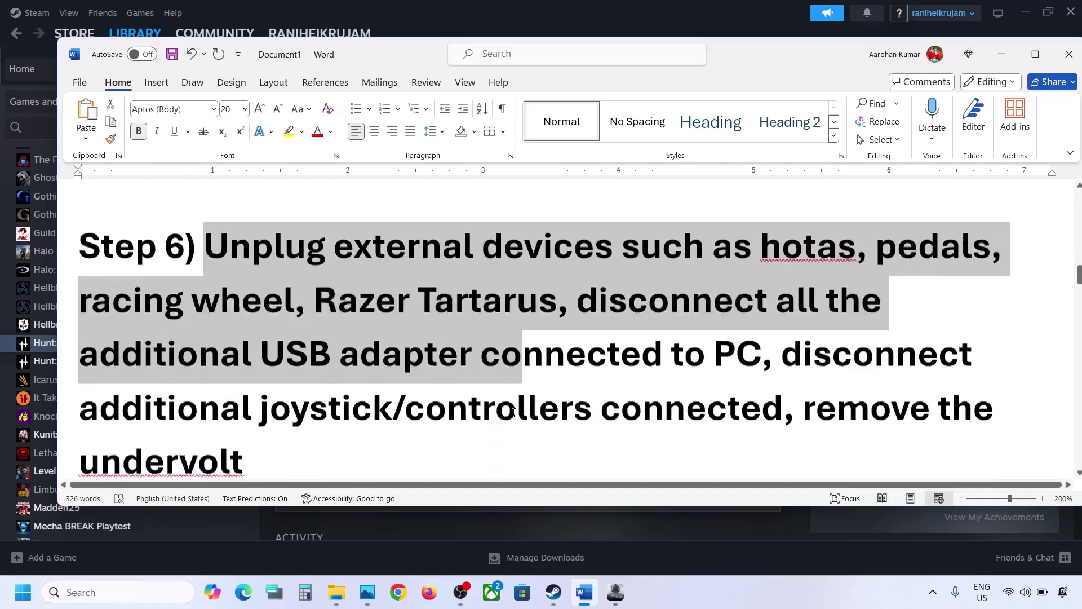
scroll(514, 413, "up", 1)
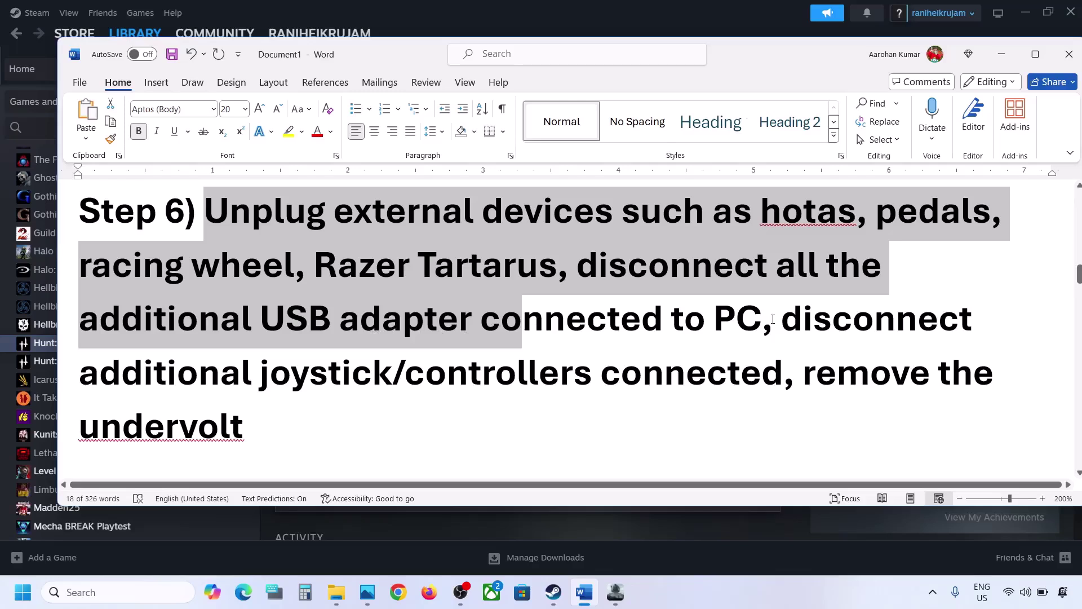
left_click_drag(773, 319, 778, 366)
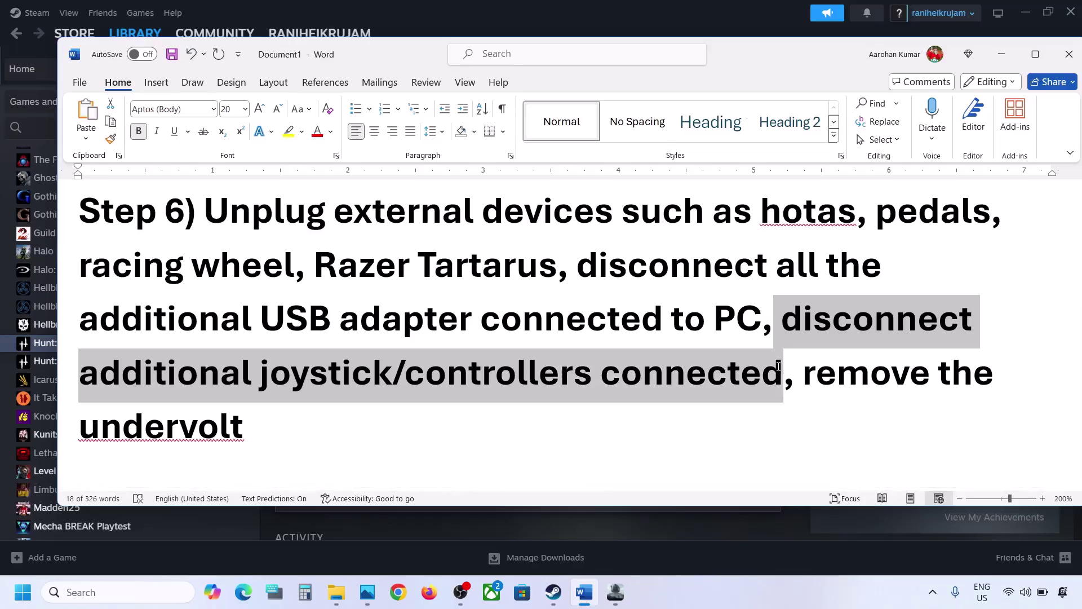
left_click_drag(800, 373, 266, 427)
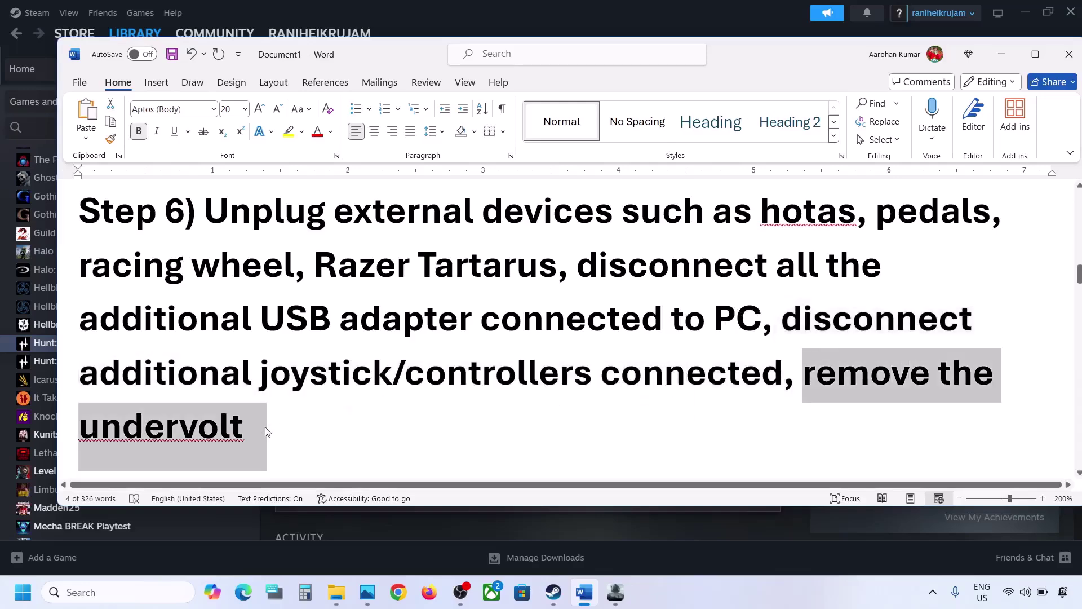
left_click(266, 428)
- Highlight Step 7's run-as-administrator instruction, and in File Explorer open C:\Arena Breakout Infinite\ABInfinite\Binaries\Win64
scroll(266, 427, "down", 4)
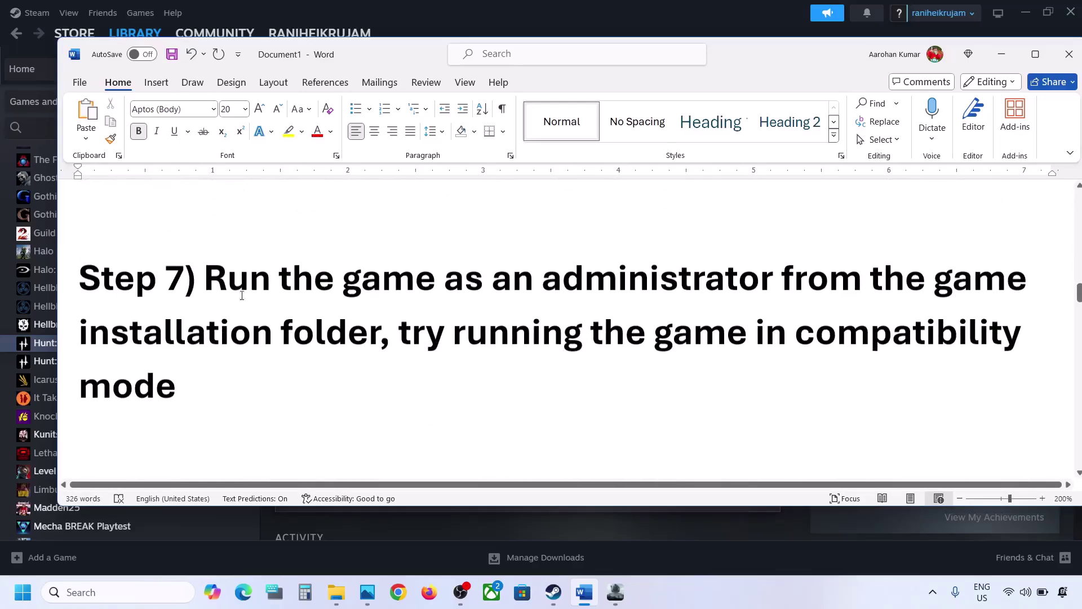
left_click_drag(205, 278, 369, 329)
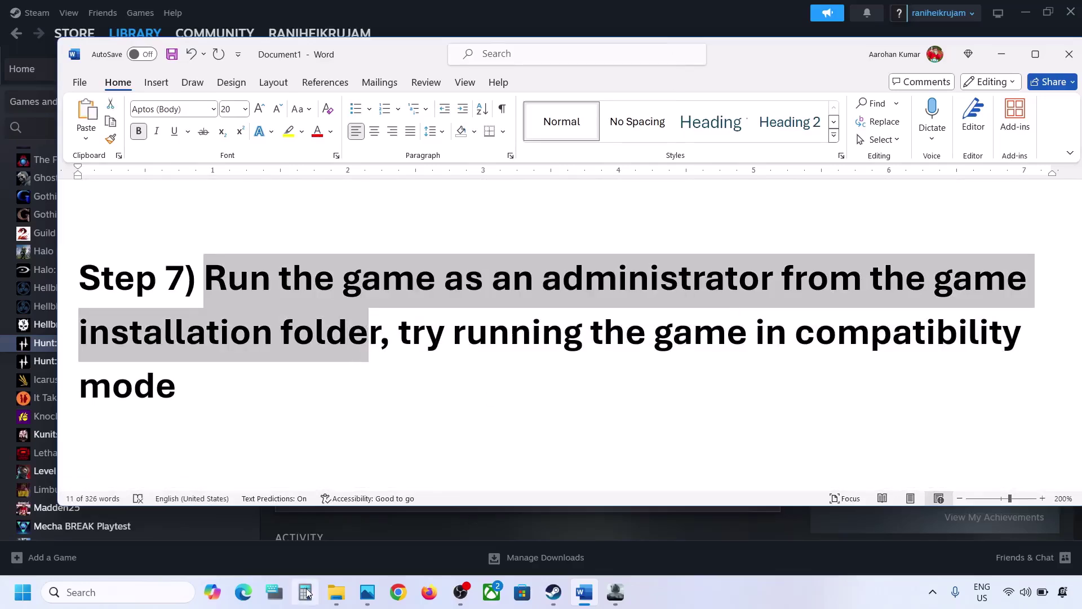
left_click(336, 592)
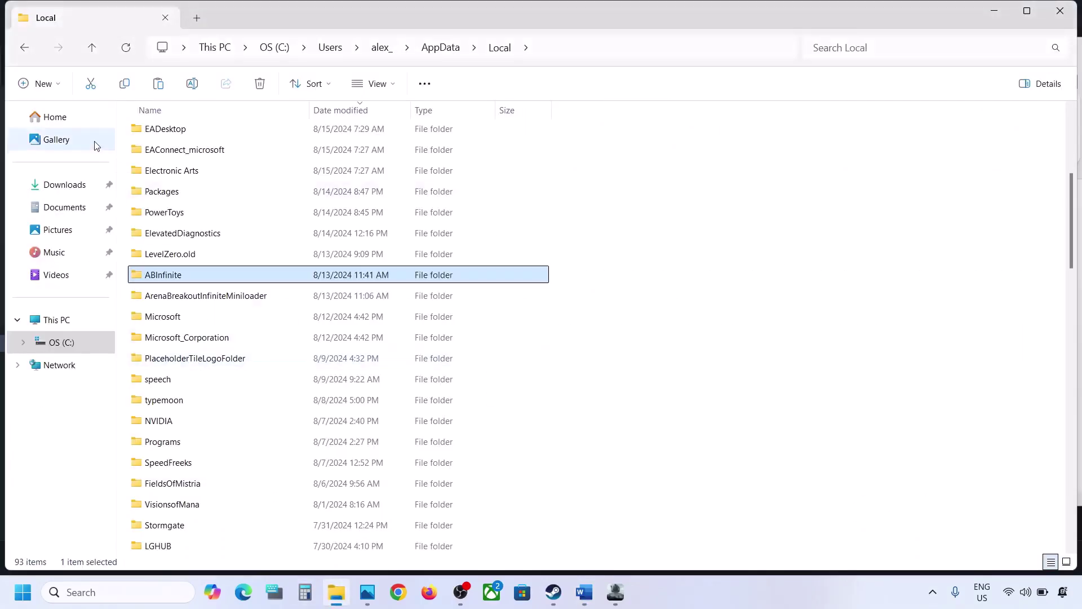
left_click(68, 346)
double_click(218, 237)
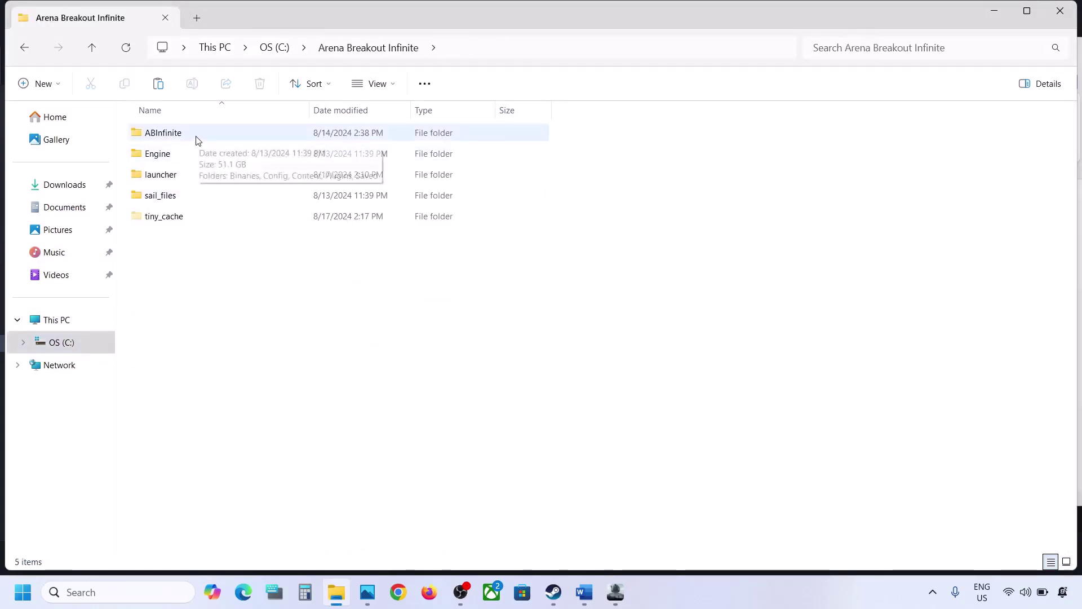
double_click(198, 140)
double_click(198, 138)
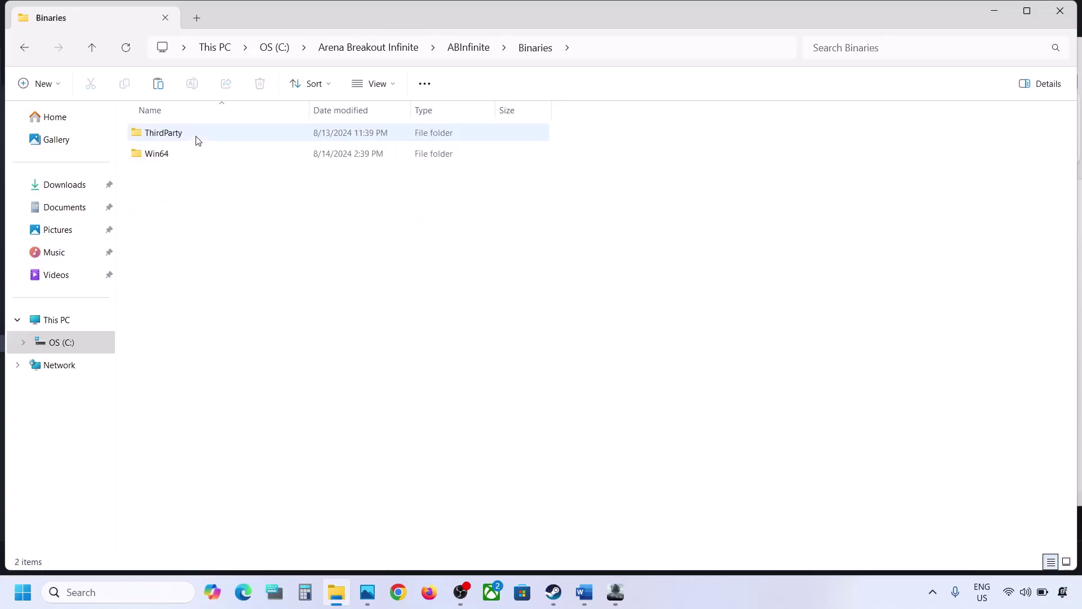
double_click(181, 154)
scroll(218, 382, "down", 5)
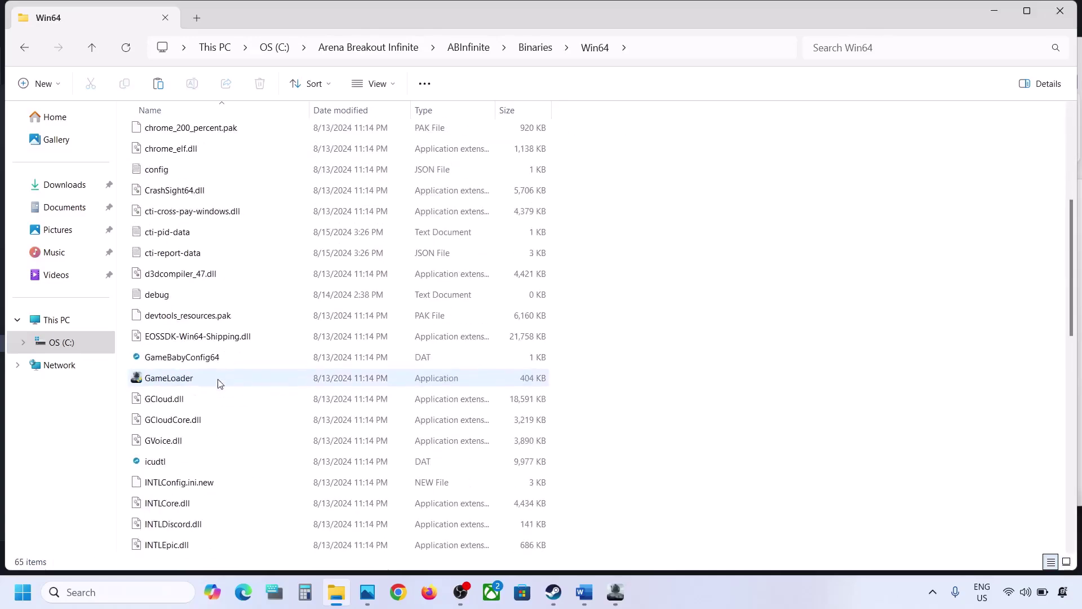
- Set the GameLoader application to run as an administrator in its compatibility properties and save the change
left_click(169, 317)
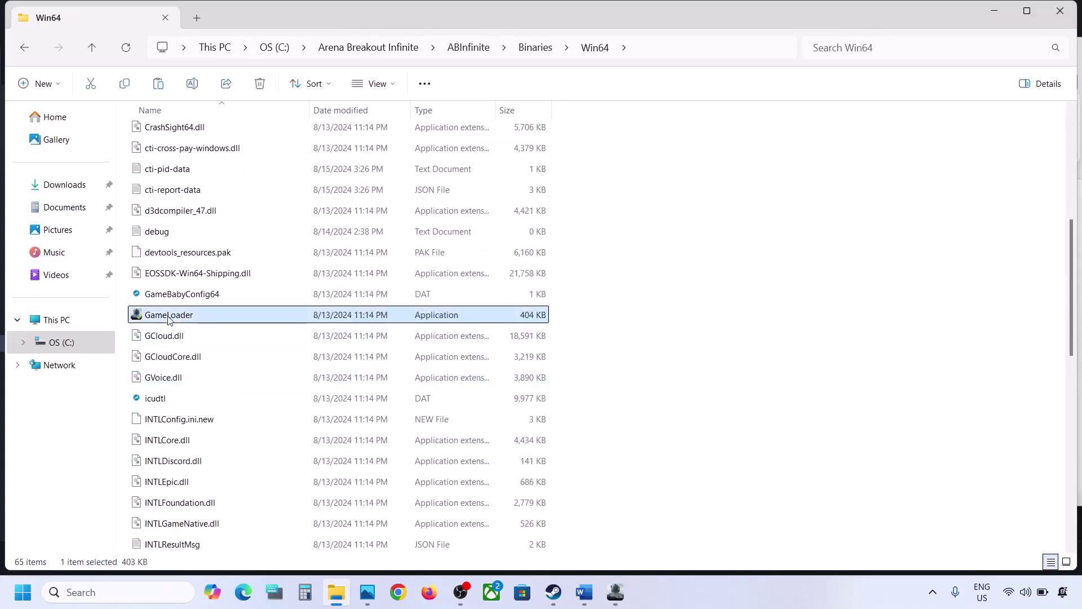
right_click(170, 317)
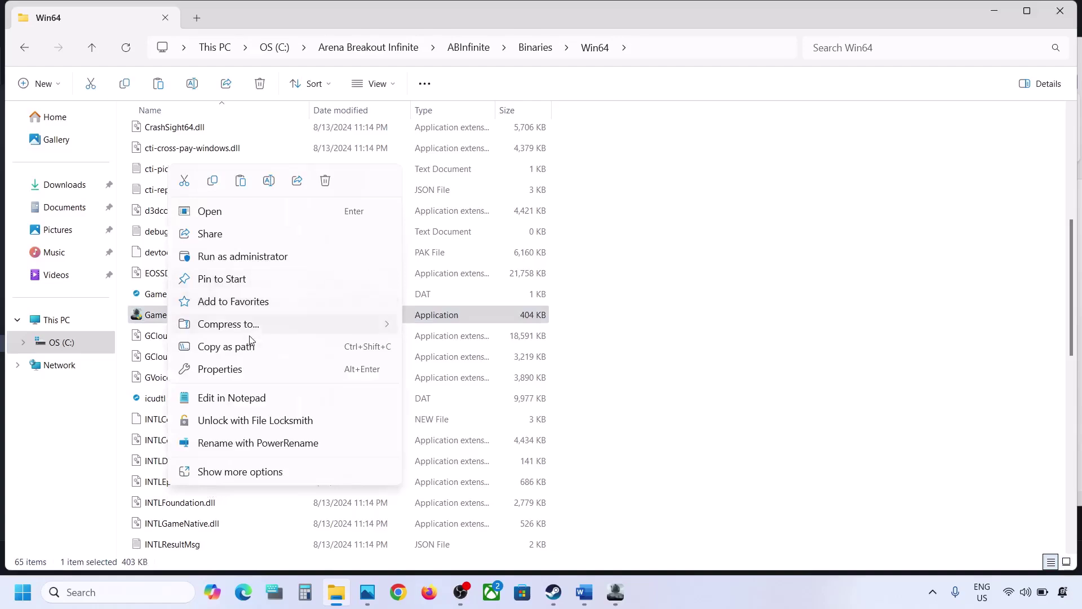
left_click(229, 373)
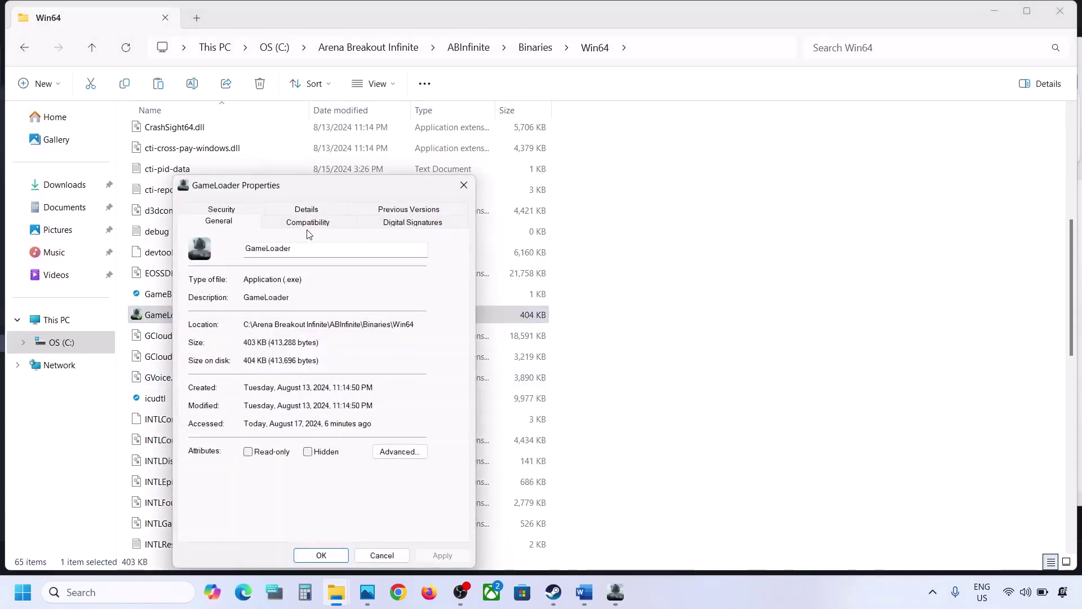
left_click(309, 224)
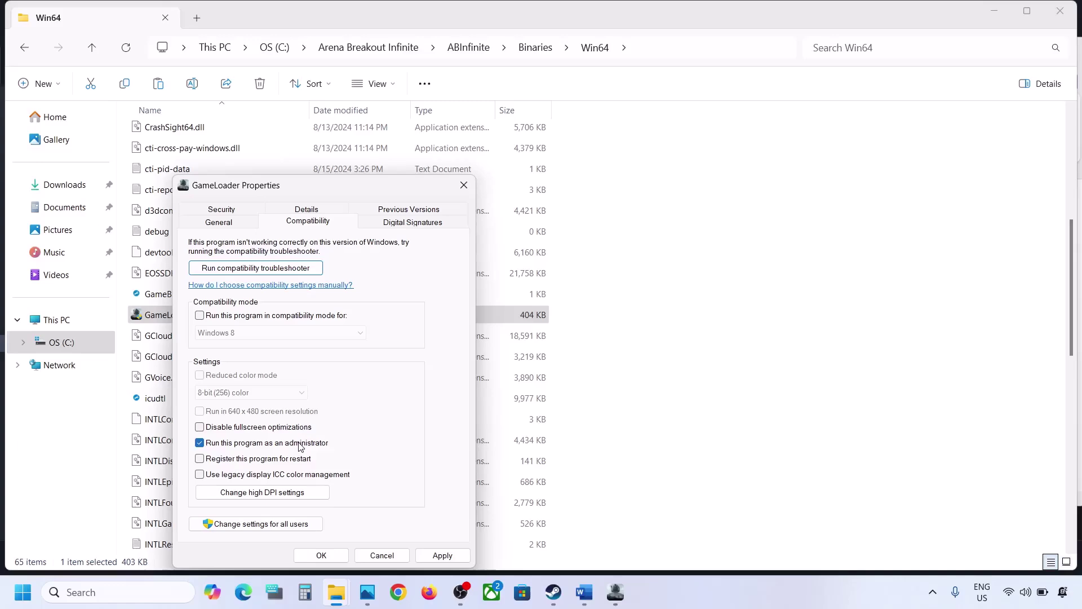
left_click(443, 556)
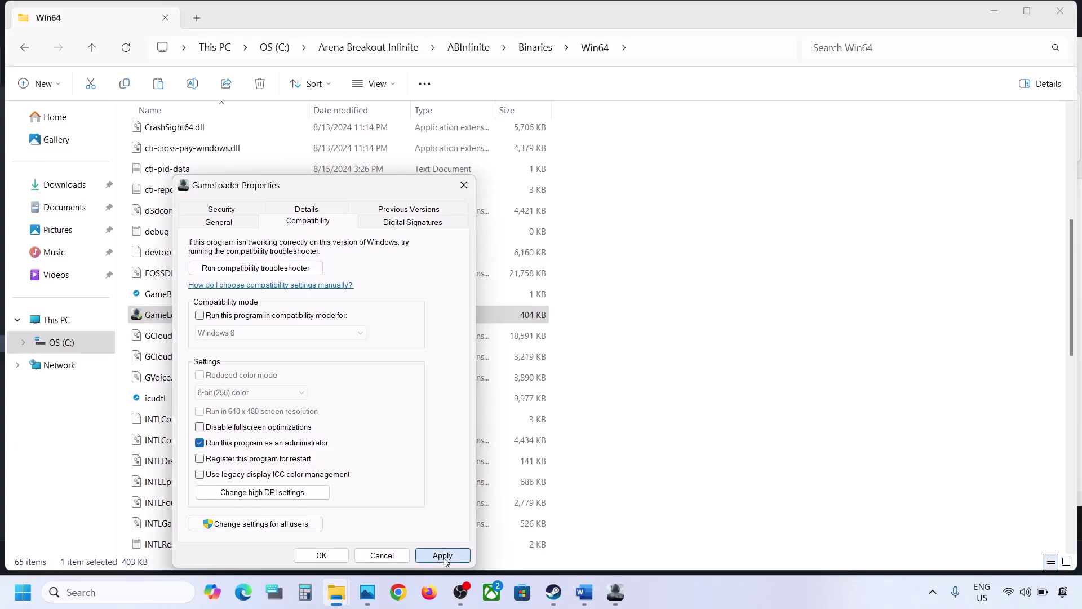
left_click(333, 558)
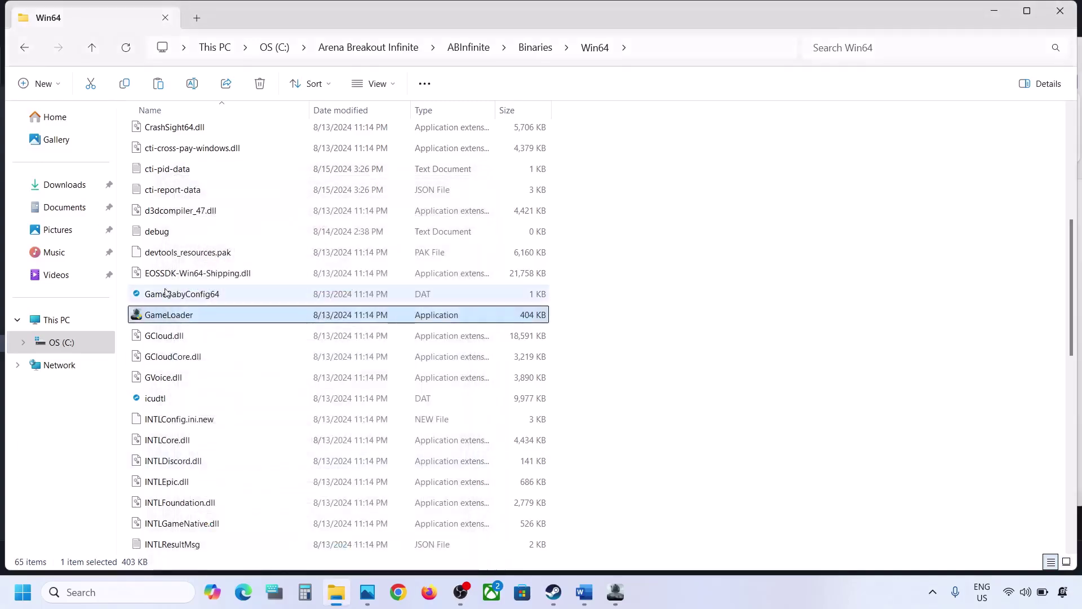
- Reopen GameLoader's compatibility properties and apply compatibility mode for Windows 8
right_click(188, 315)
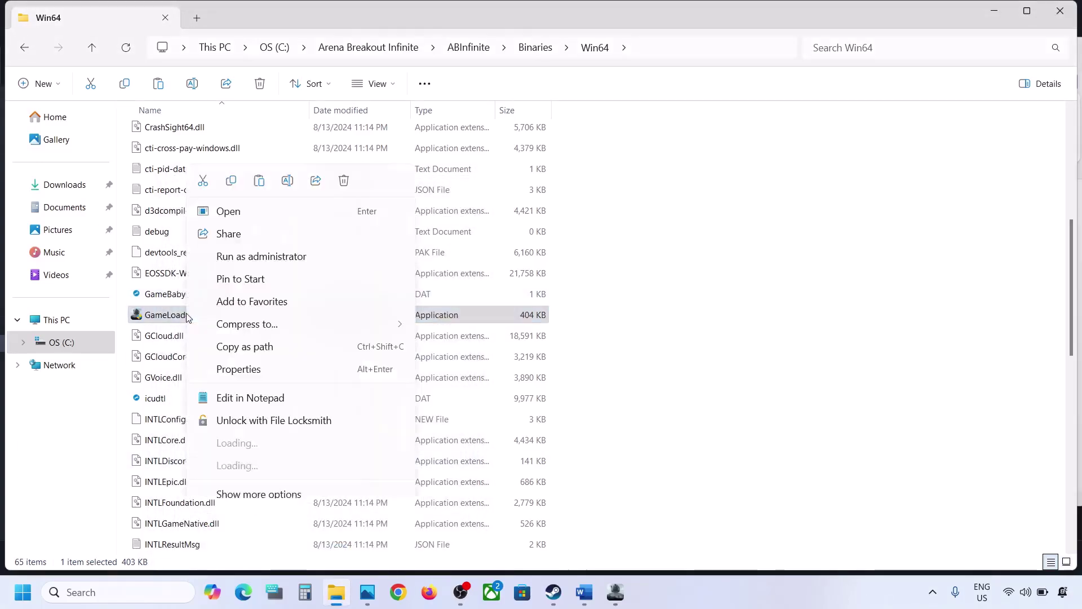
left_click(254, 374)
left_click(293, 222)
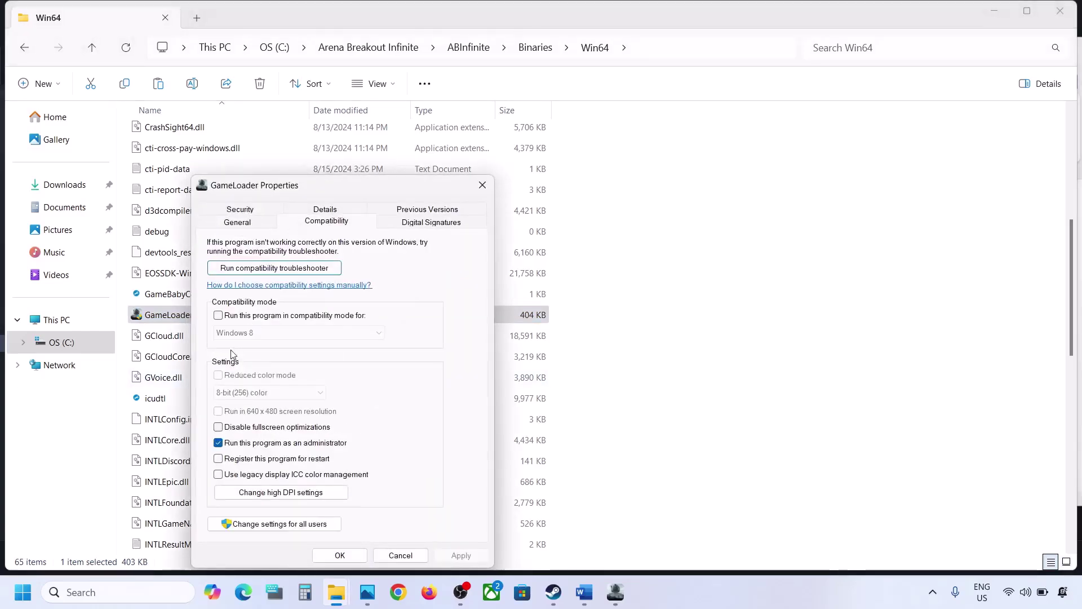
left_click(219, 316)
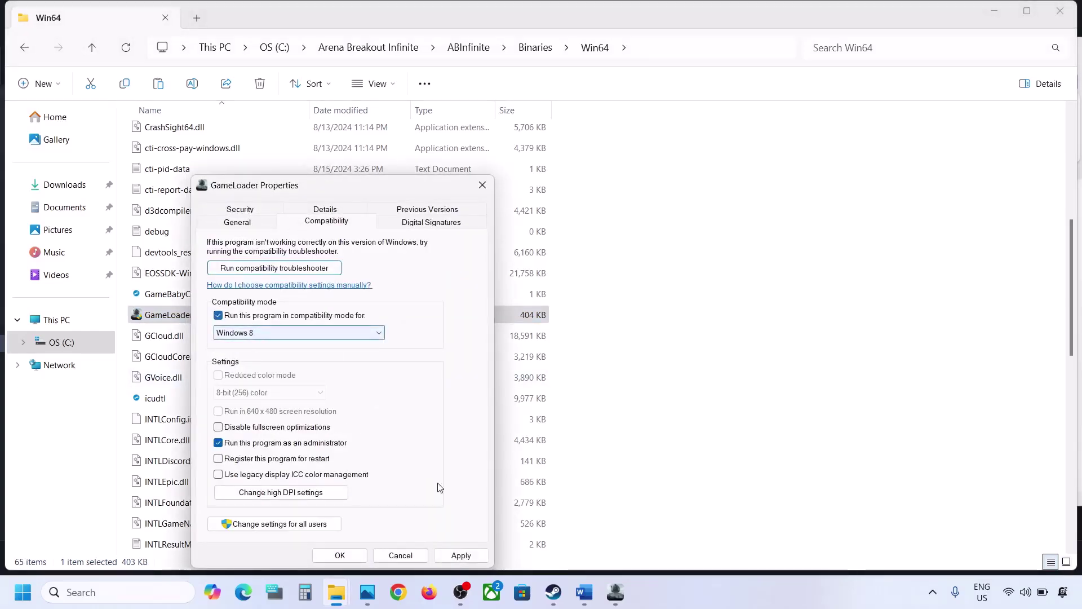
left_click(449, 557)
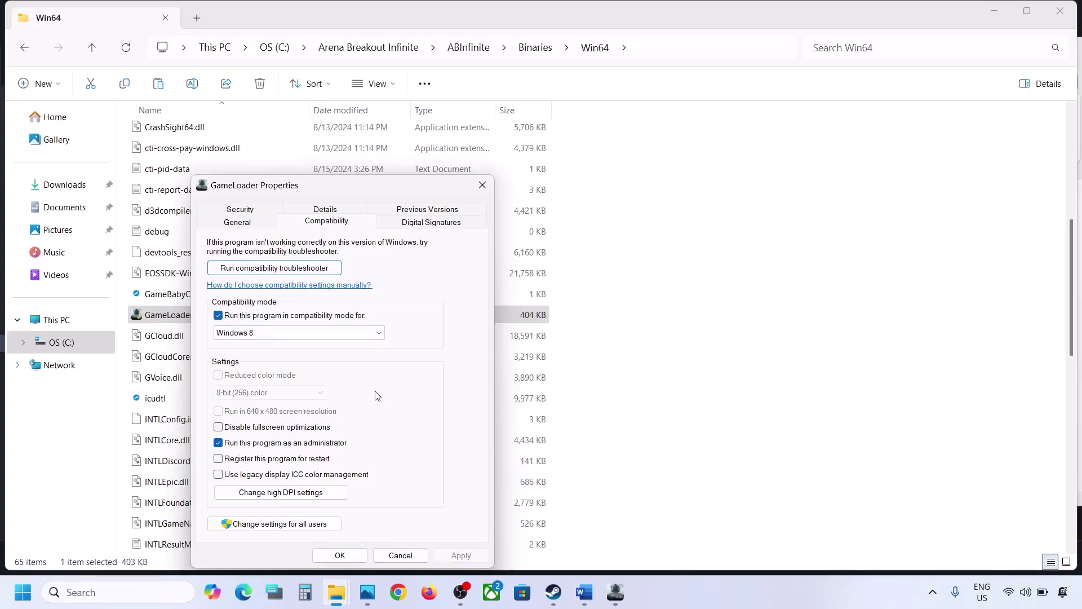
- Set GameLoader's compatibility mode to Windows 7, disable fullscreen optimizations, and save the properties
left_click(313, 335)
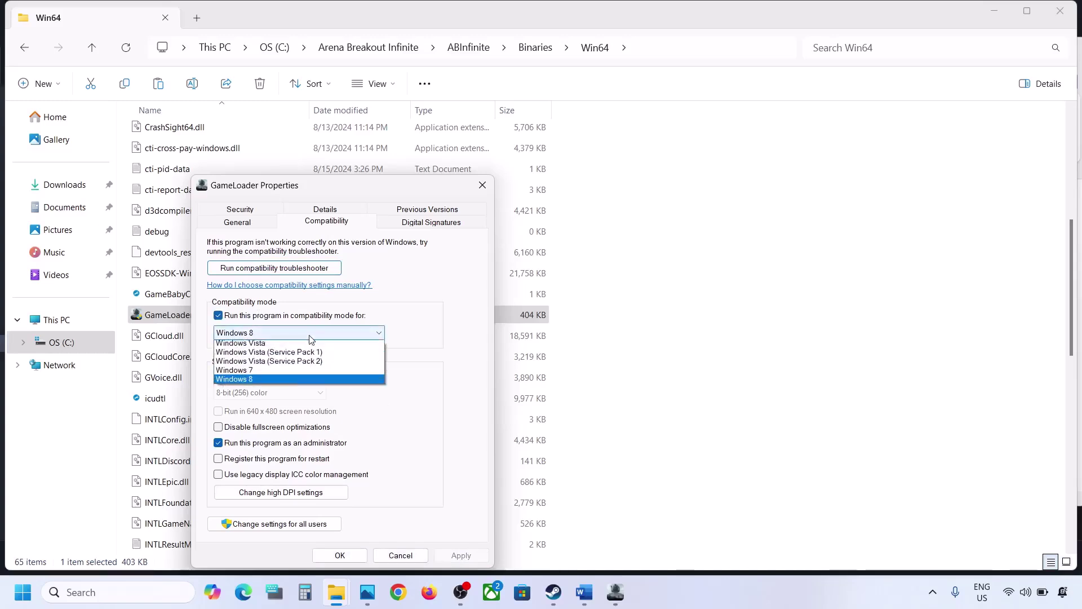
left_click(266, 374)
left_click(449, 556)
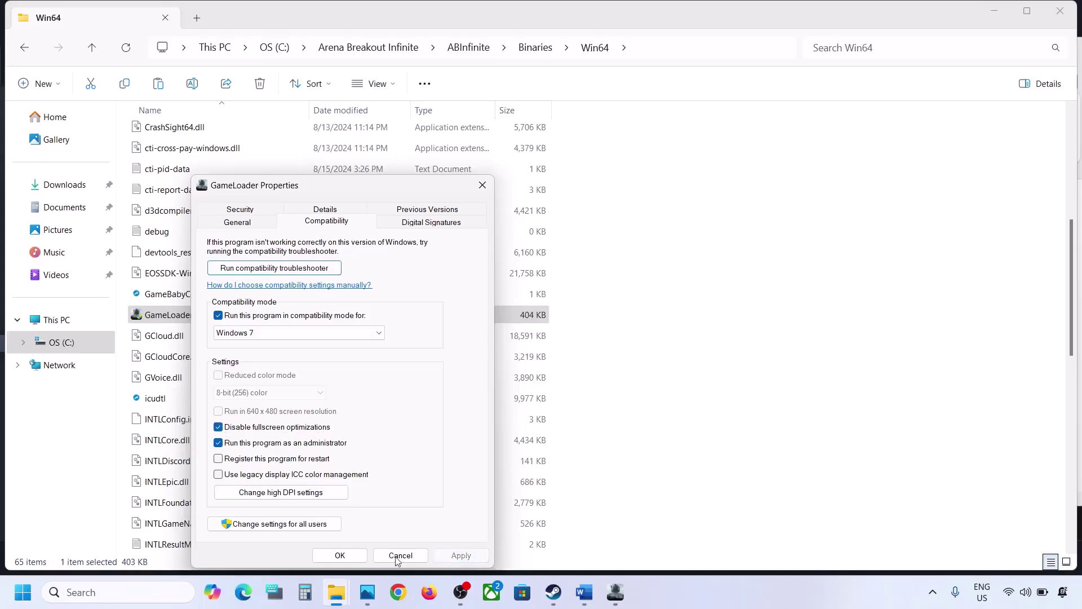
left_click(340, 555)
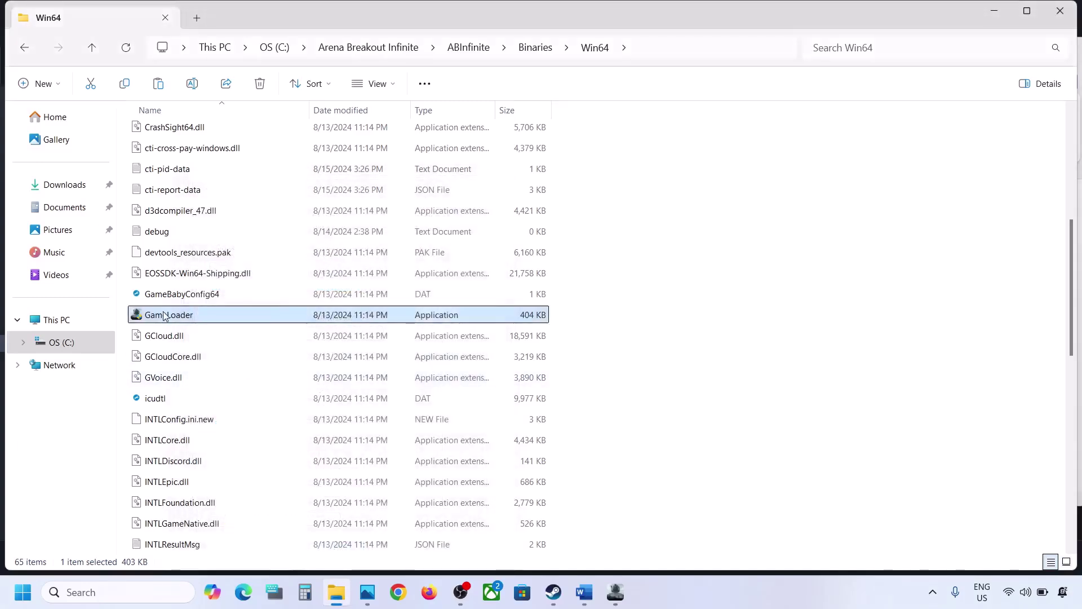
- Set the UAGame application to run as an administrator in compatibility mode for Windows 8, and apply the change
scroll(163, 316, "down", 9)
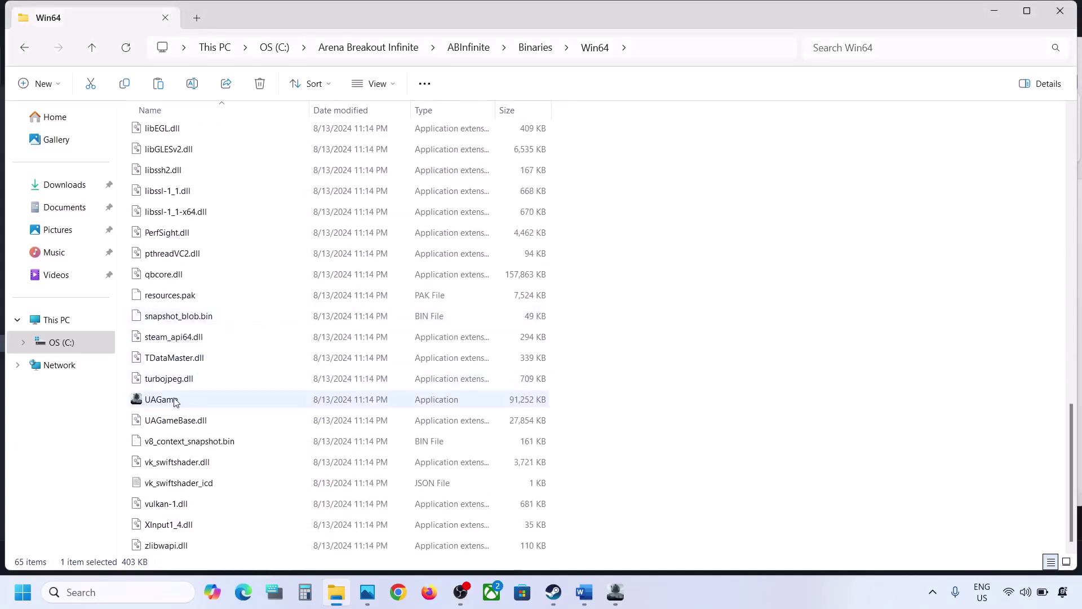
left_click(174, 402)
right_click(204, 401)
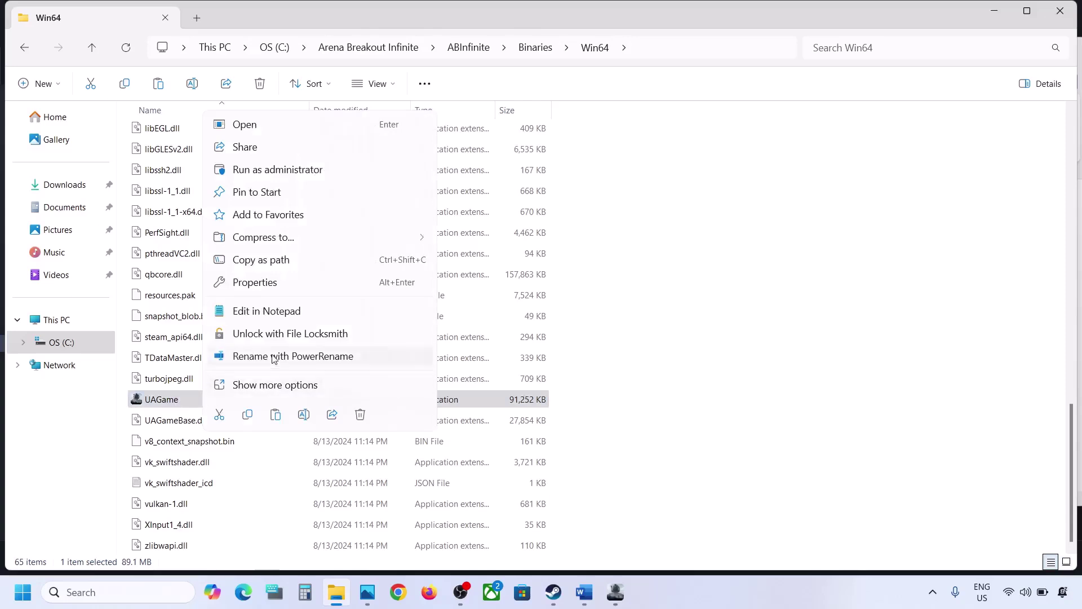
left_click(273, 281)
left_click(331, 223)
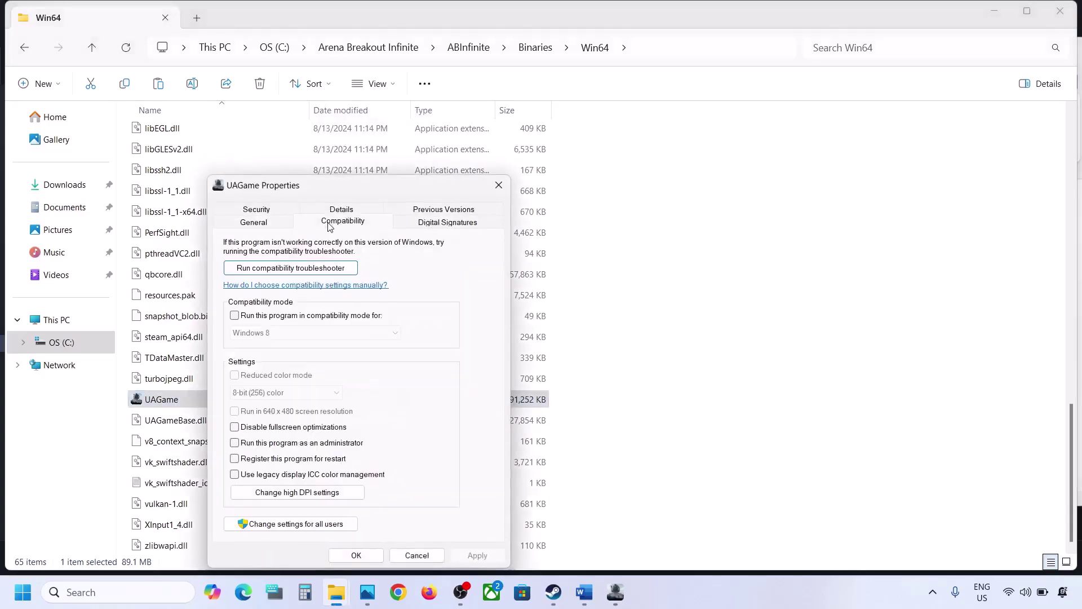
left_click(235, 443)
left_click(235, 316)
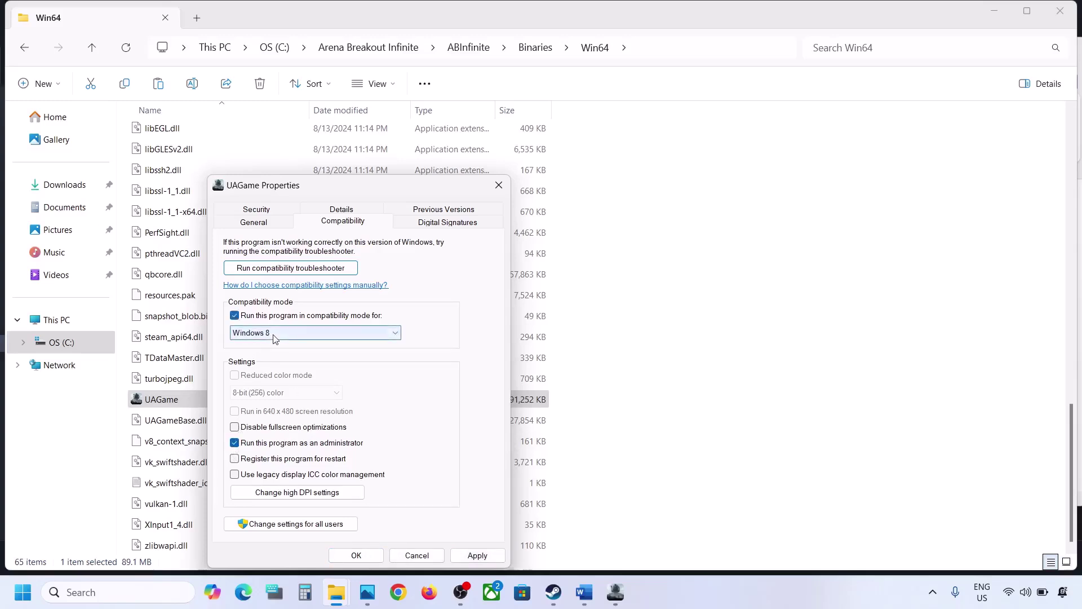
left_click(477, 555)
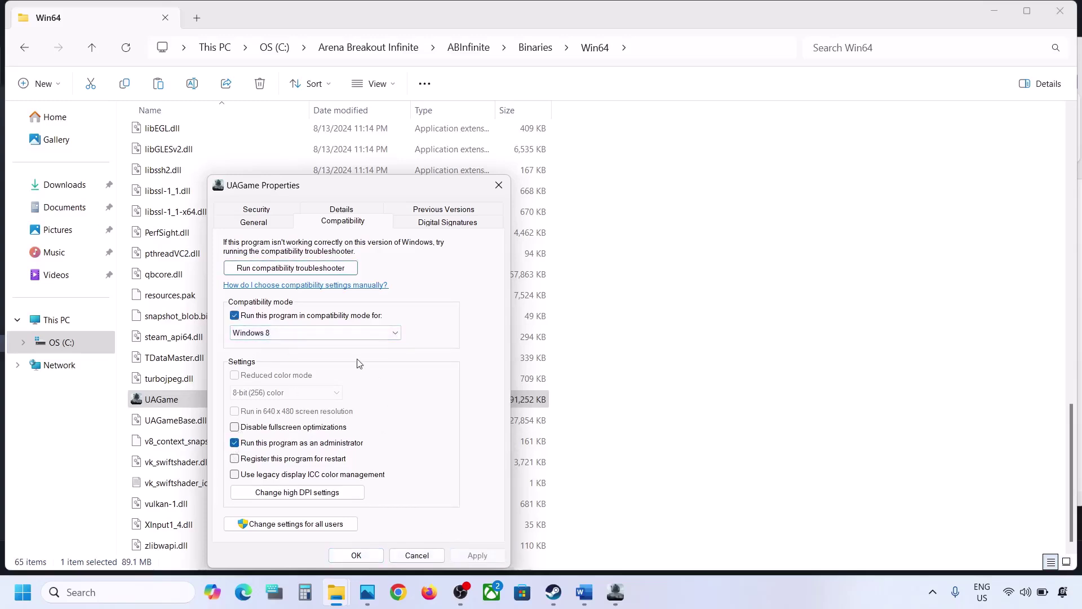
- Set UAGame's compatibility mode to Windows 7, disable fullscreen optimizations, and save the properties
left_click(317, 334)
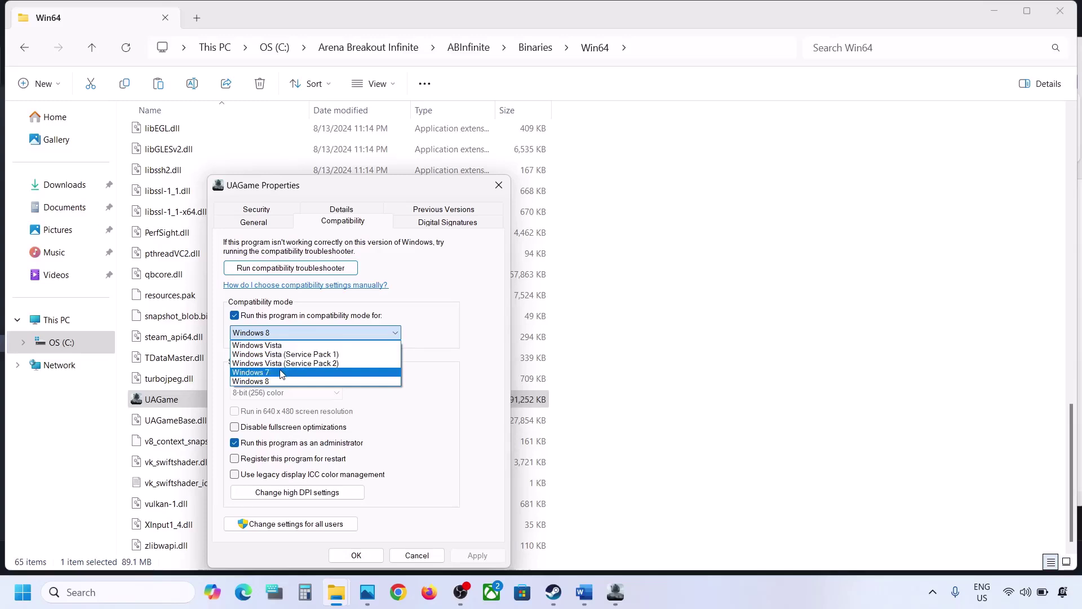
left_click(281, 373)
left_click(474, 555)
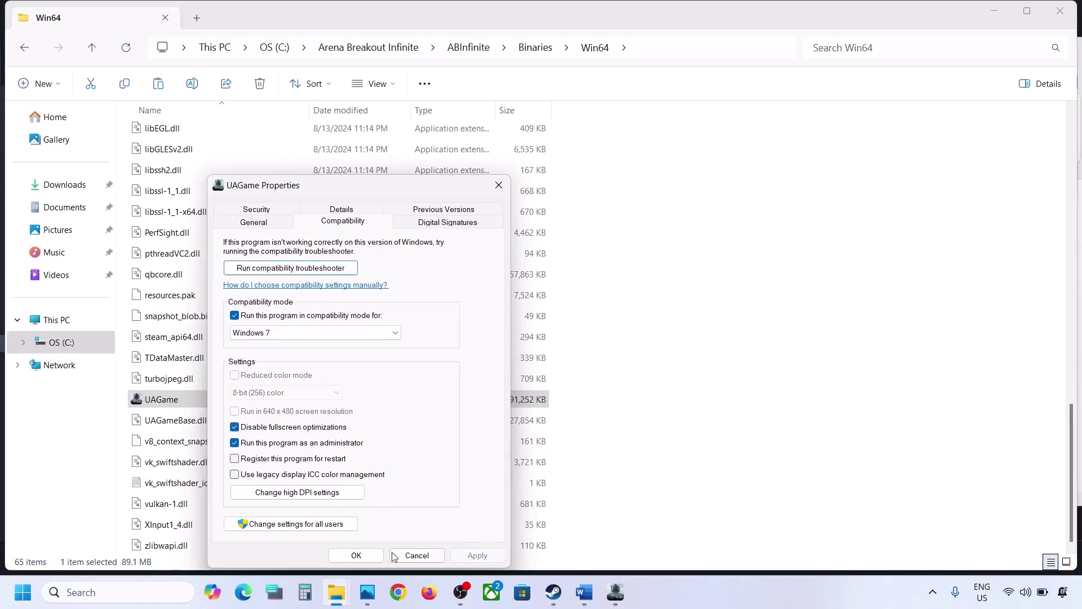
left_click(370, 554)
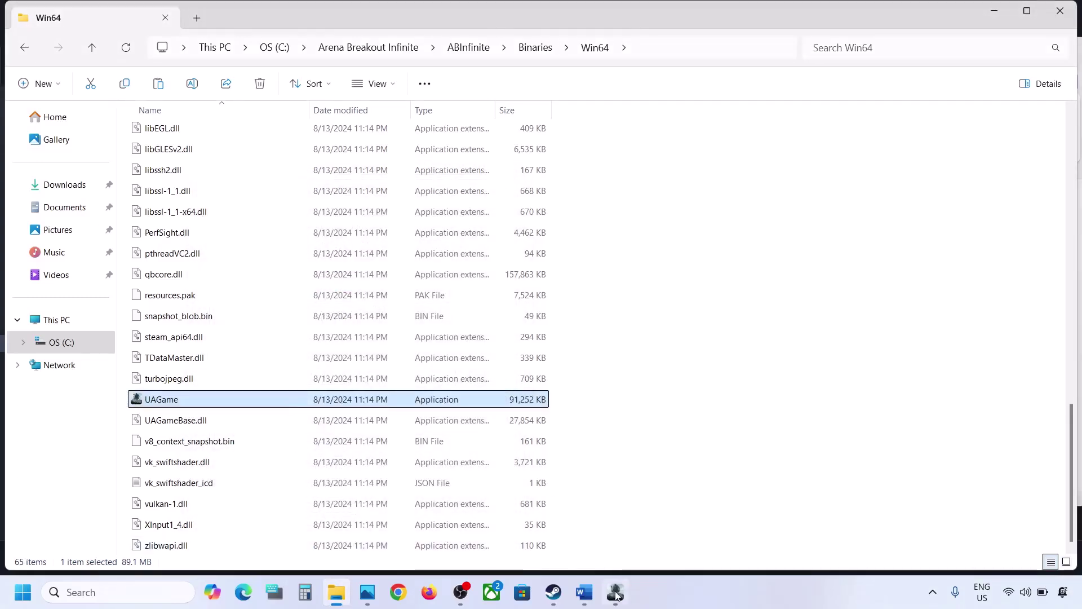
- Switch to the Word document to check Step 7's compatibility mode instruction, and return to the Win64 folder
left_click(584, 592)
scroll(346, 324, "down", 1)
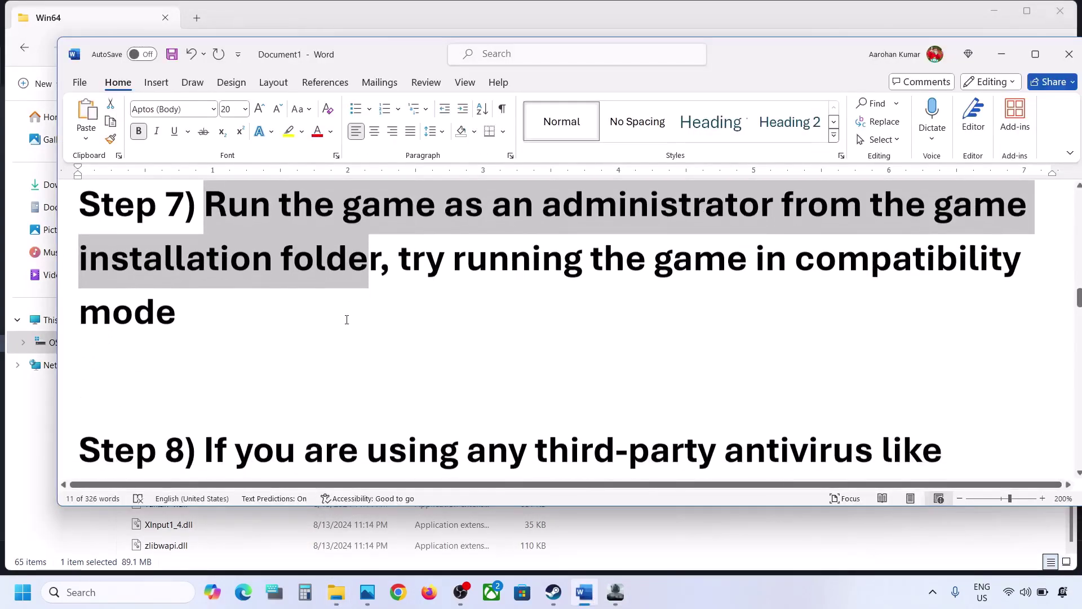
left_click_drag(953, 62, 932, 67)
left_click(985, 72)
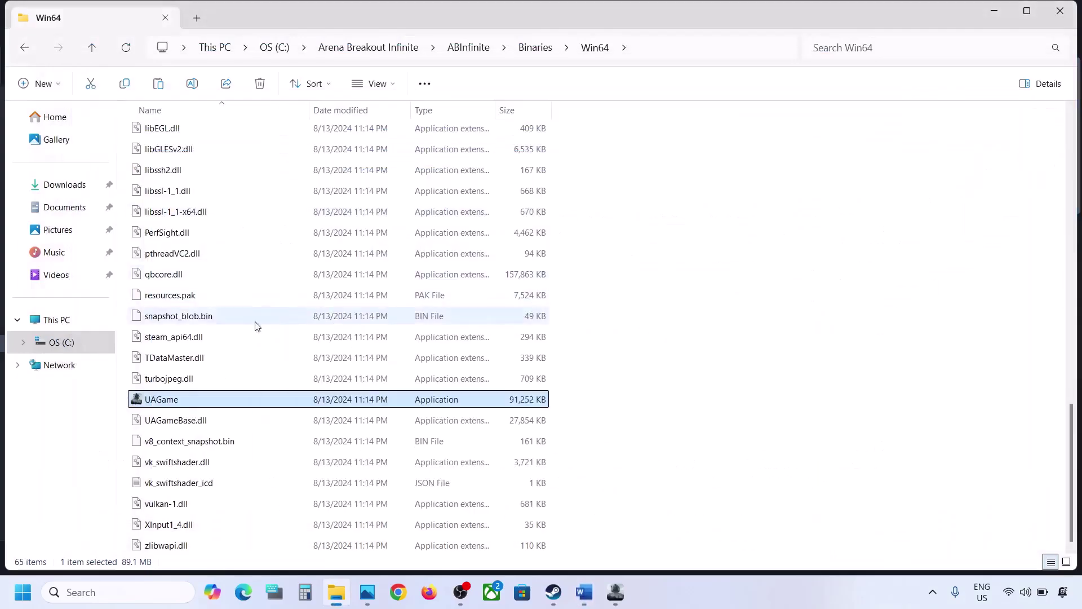
- Turn off compatibility mode, disabled fullscreen optimizations, and run-as-administrator for UAGame, and save its properties
right_click(192, 401)
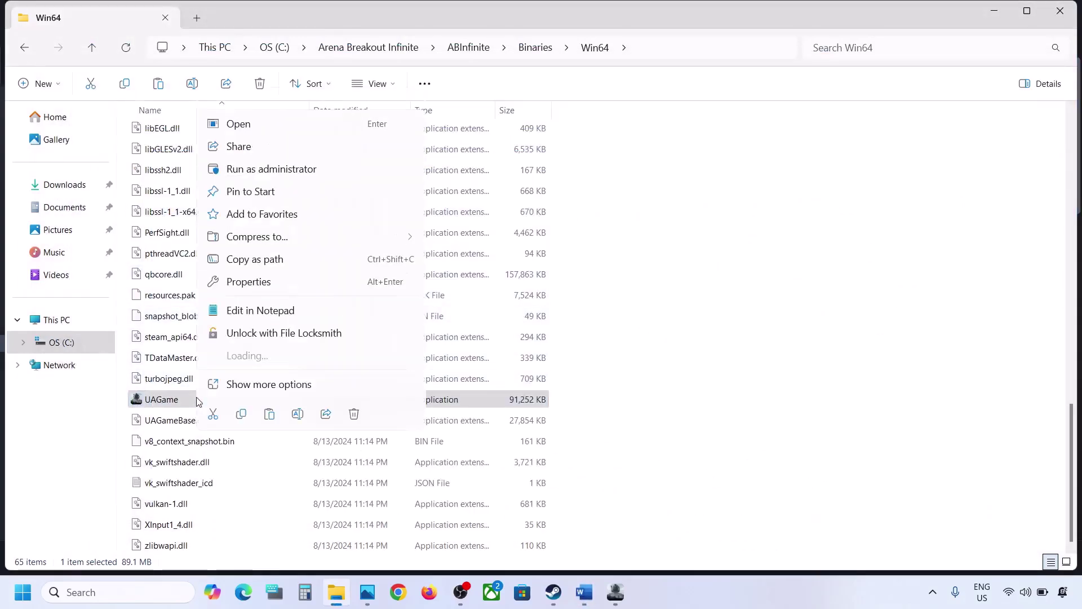
left_click(249, 282)
left_click(294, 224)
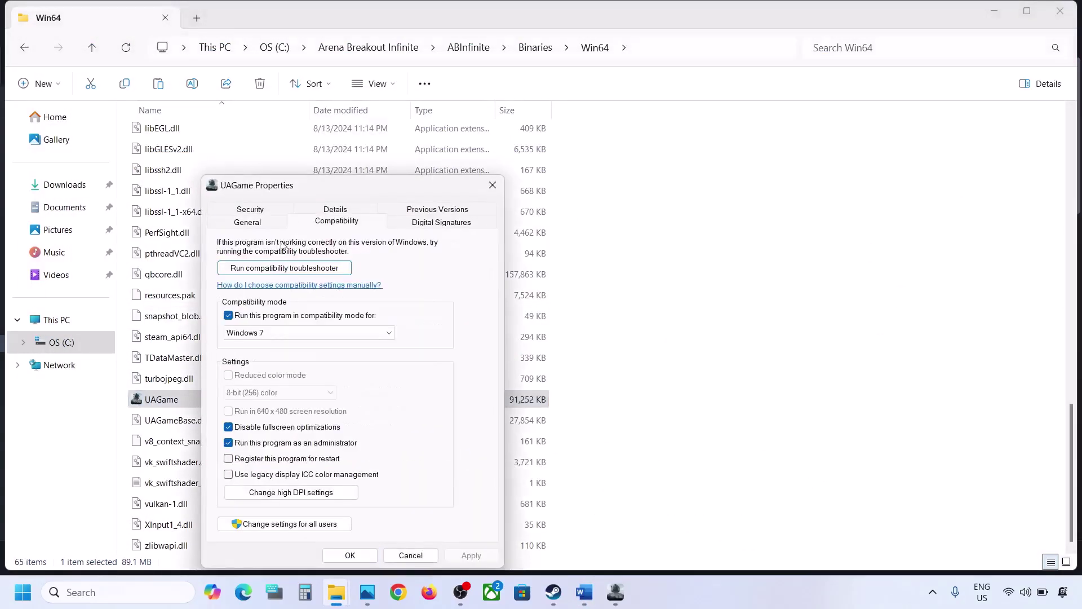
left_click(229, 315)
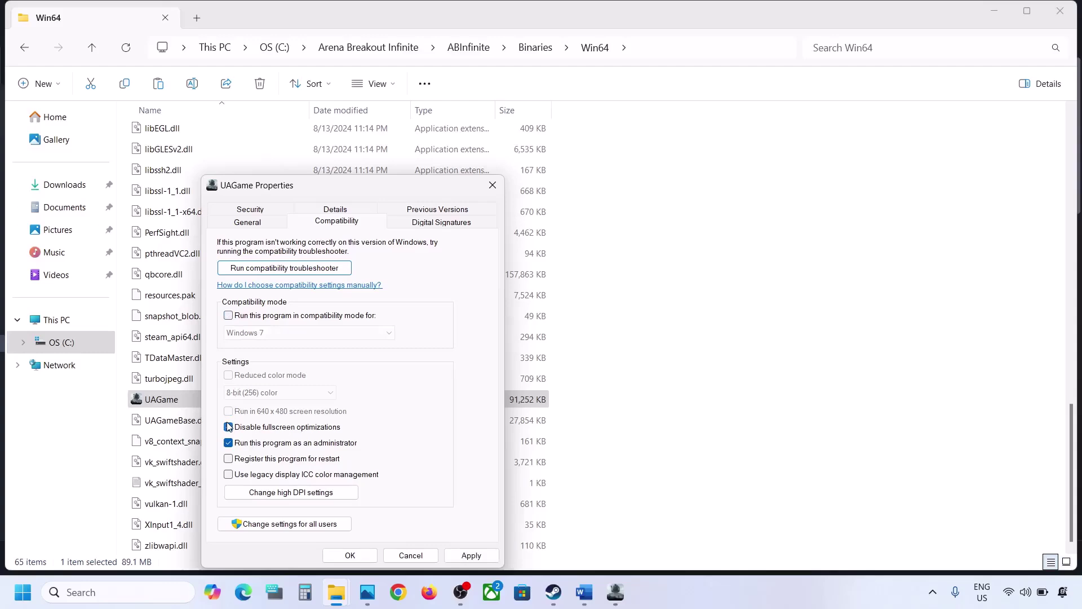
left_click(471, 555)
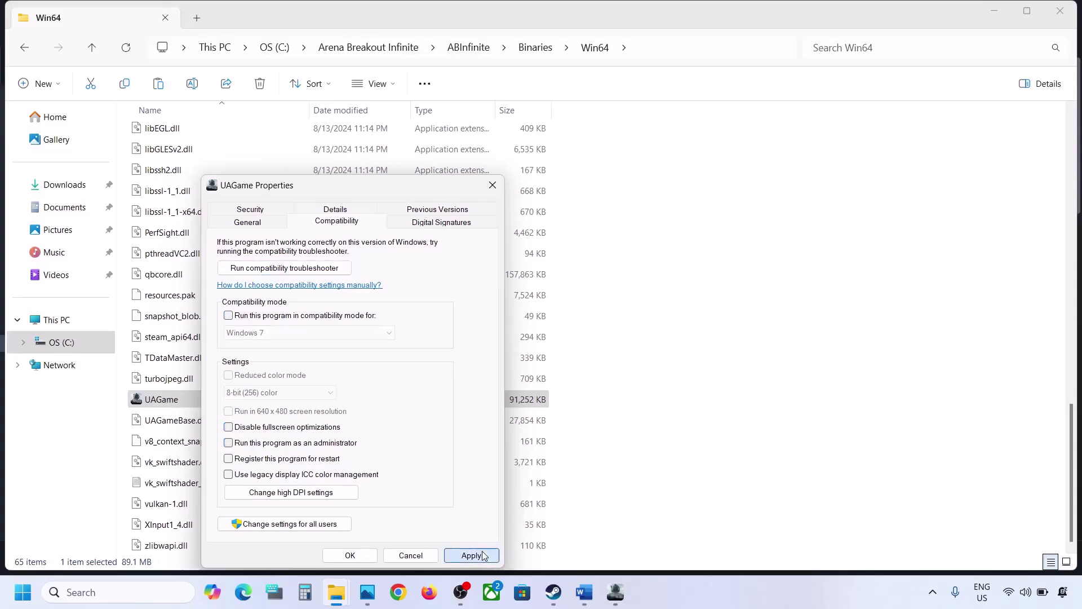
left_click(355, 557)
- Turn off compatibility mode, disabled fullscreen optimizations, and run-as-administrator for GameLoader, and save its properties
scroll(246, 385, "up", 10)
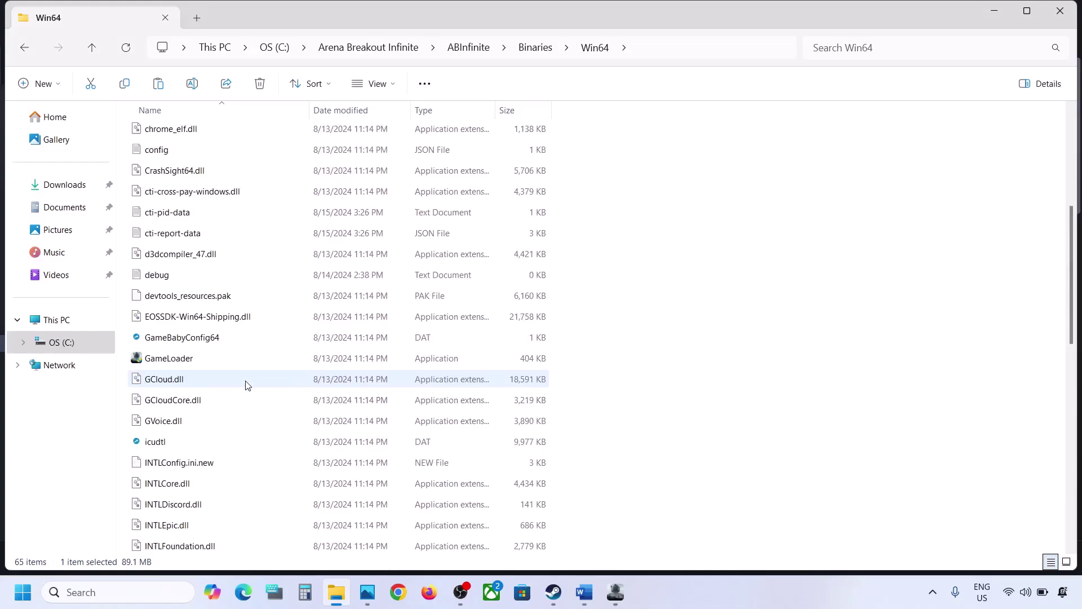
left_click(193, 358)
right_click(194, 358)
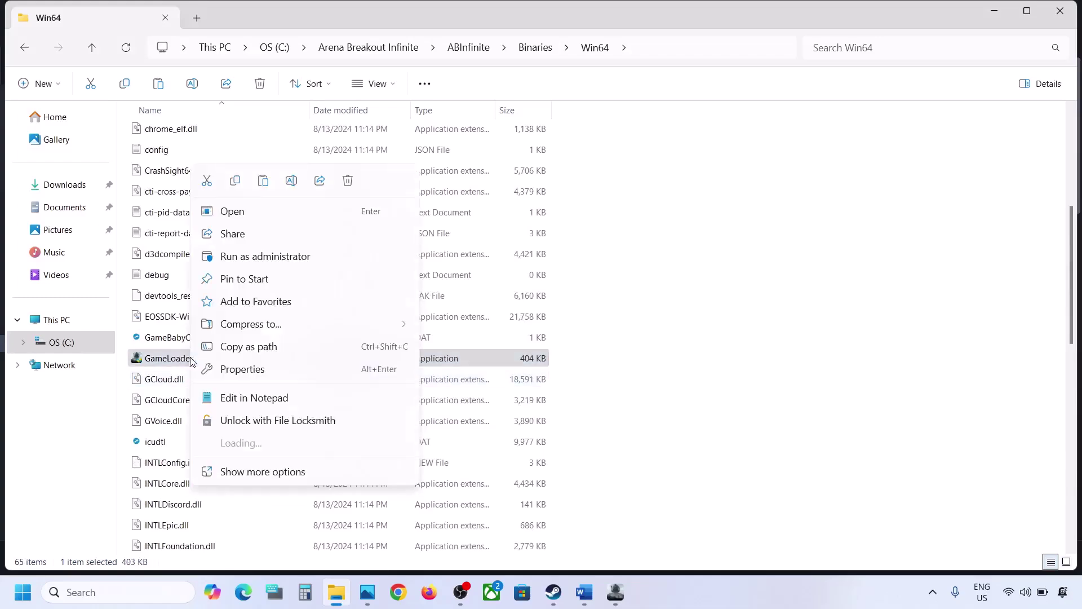
left_click(259, 367)
left_click(316, 224)
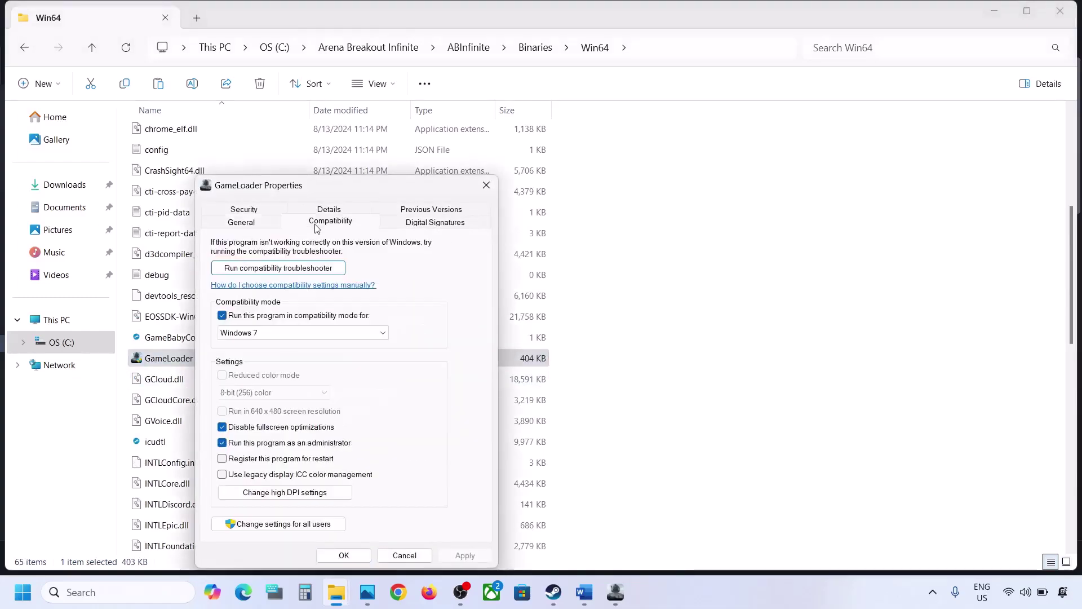
left_click(224, 317)
left_click(222, 428)
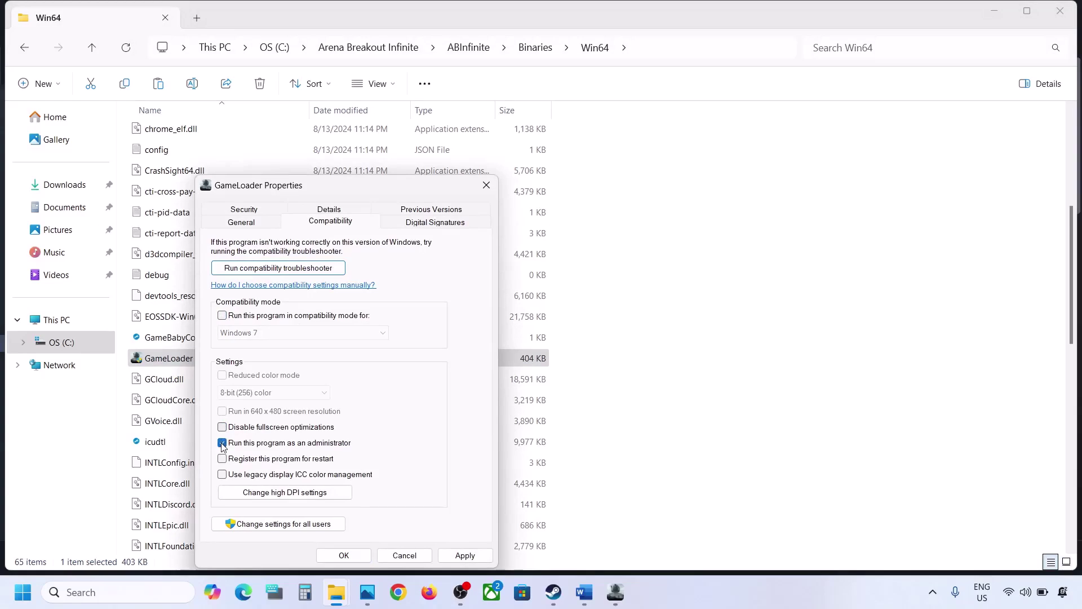
left_click(455, 559)
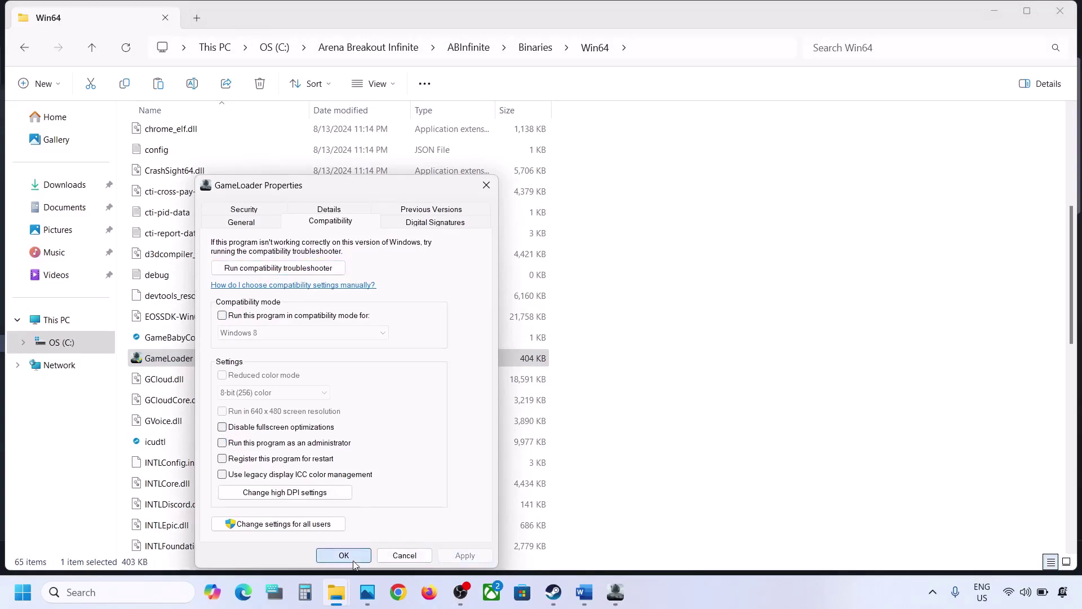
left_click(344, 555)
- Close File Explorer, and in the Word document highlight Step 8's instructions on allowing the game exe through the antivirus and Windows Security
left_click(1071, 8)
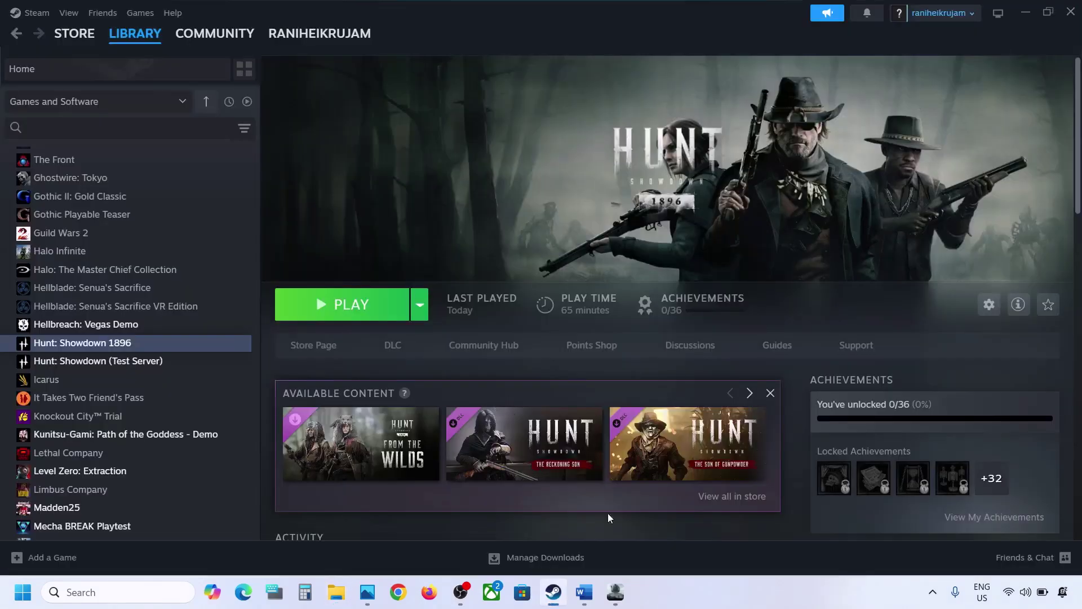
left_click(585, 592)
scroll(209, 278, "down", 5)
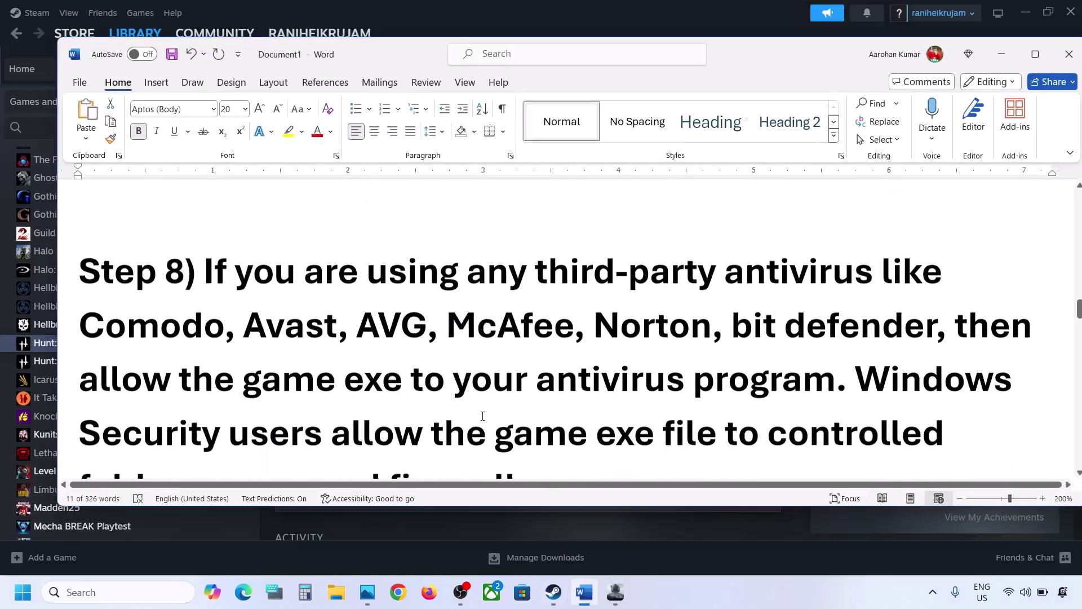
left_click_drag(210, 276, 741, 368)
left_click(802, 377)
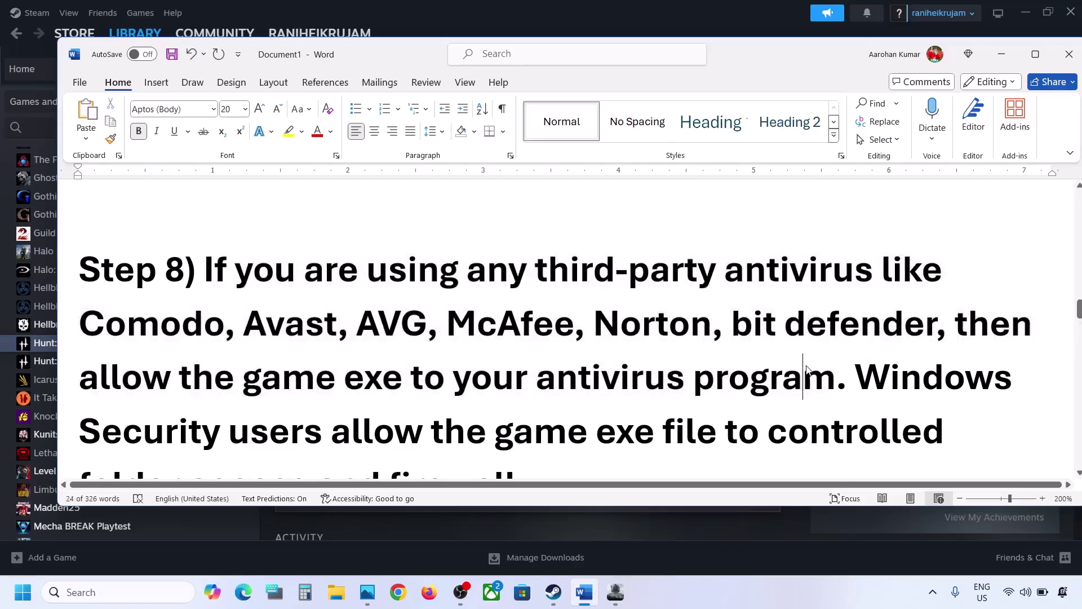
left_click_drag(84, 383, 784, 371)
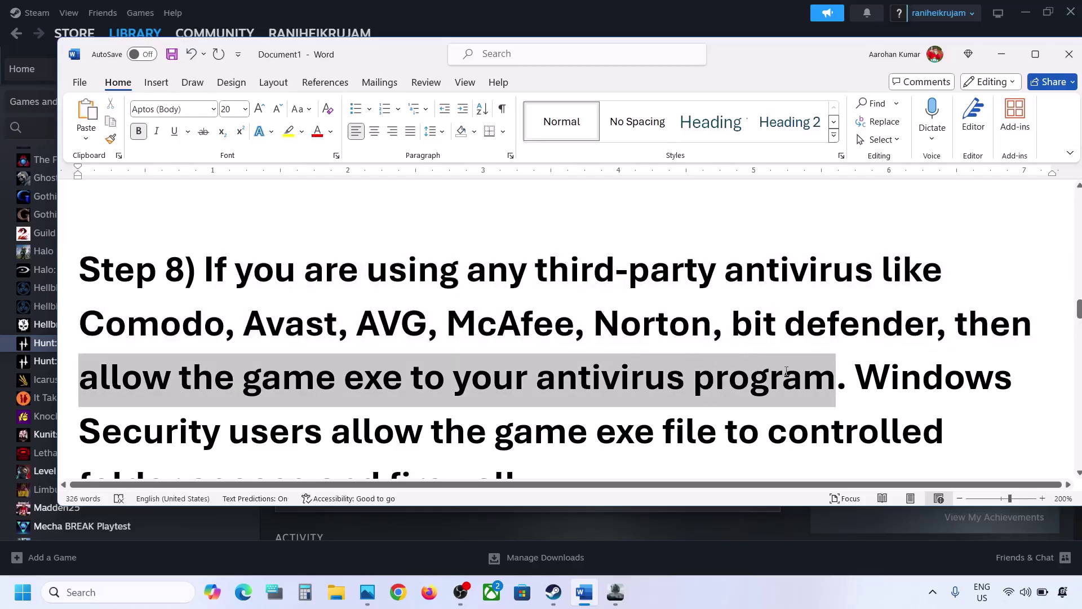
scroll(818, 338, "down", 2)
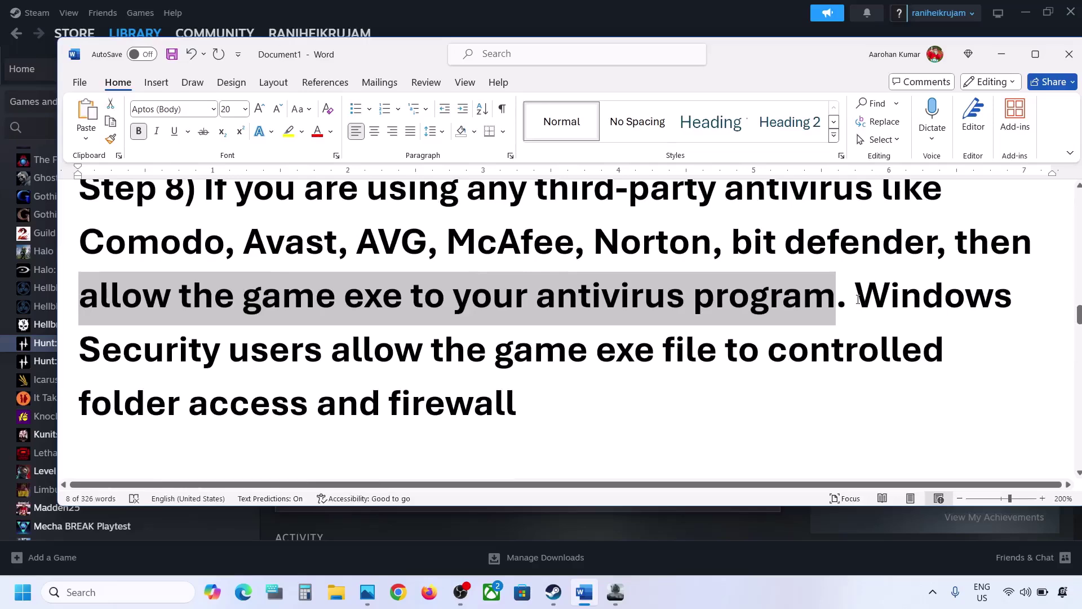
left_click_drag(857, 299, 216, 347)
left_click(217, 347)
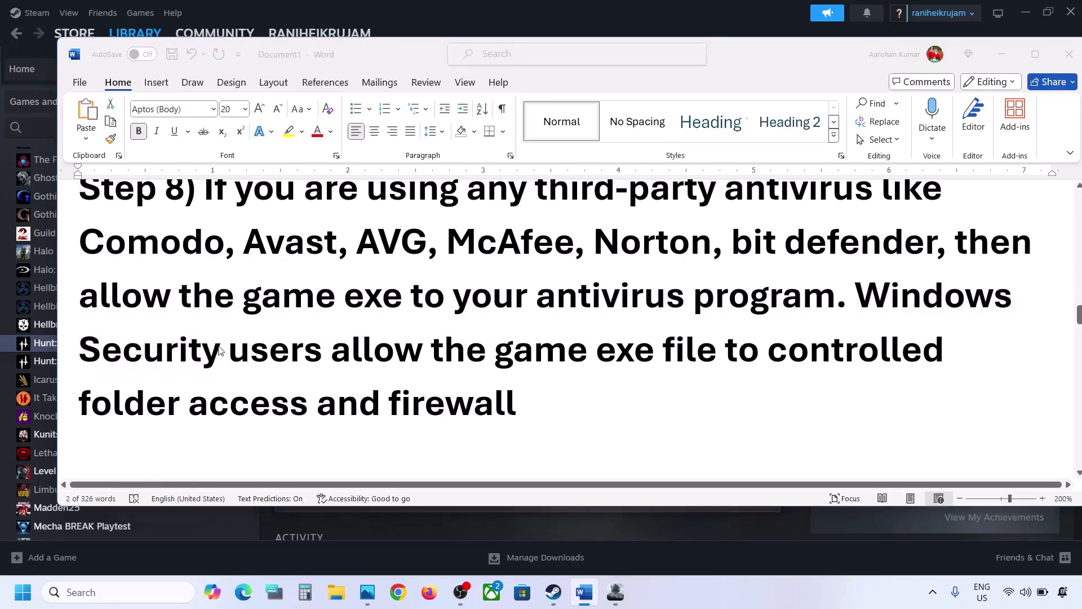
- In Windows Settings, open Windows Security's virus and ransomware protection and go to the apps allowed through Controlled folder access
key("super+i")
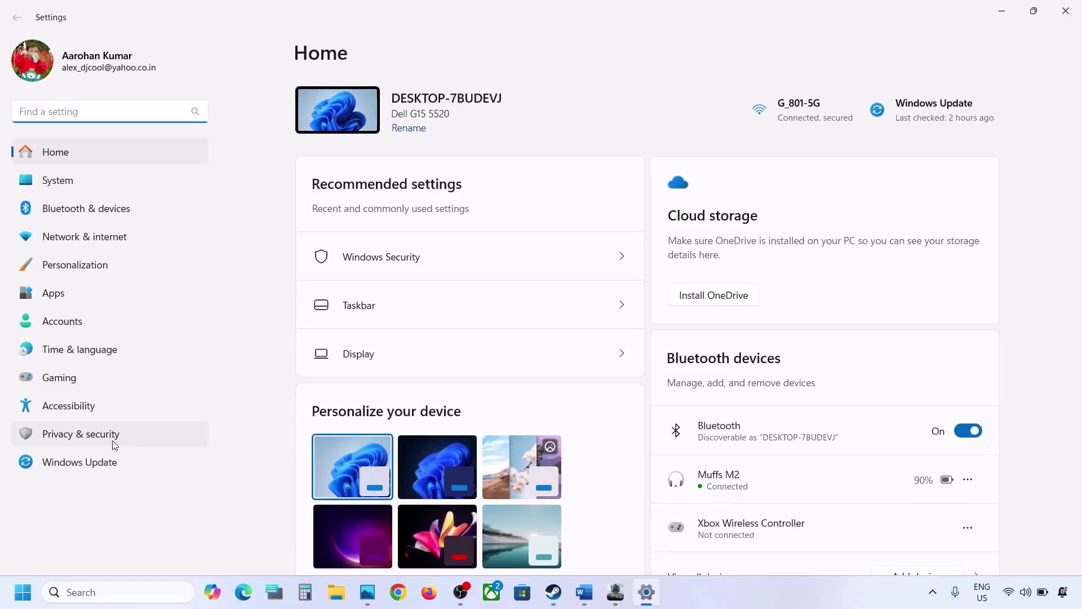
left_click(115, 446)
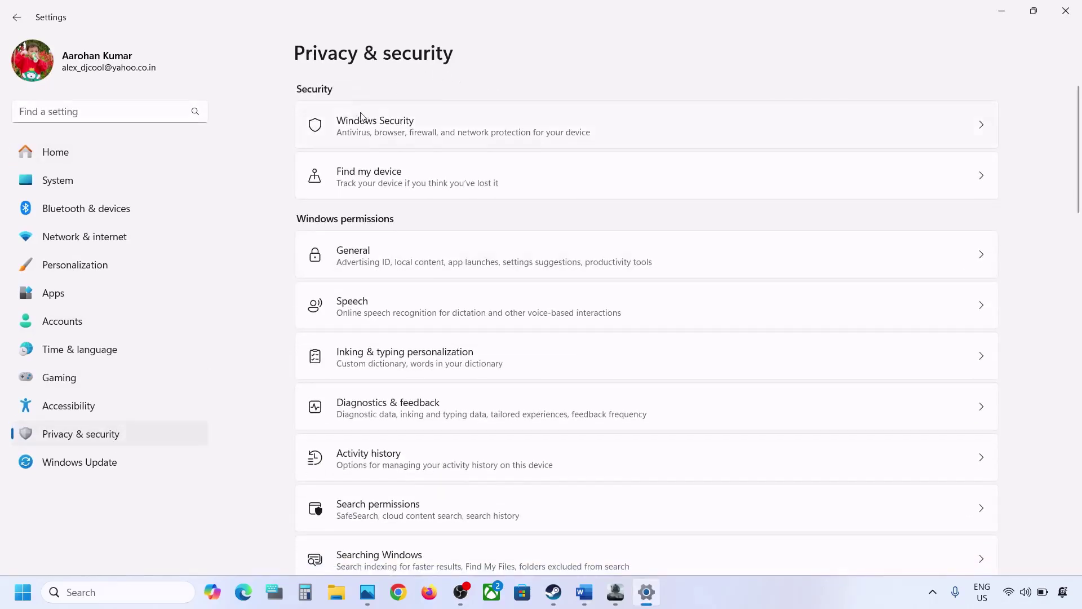
left_click(385, 129)
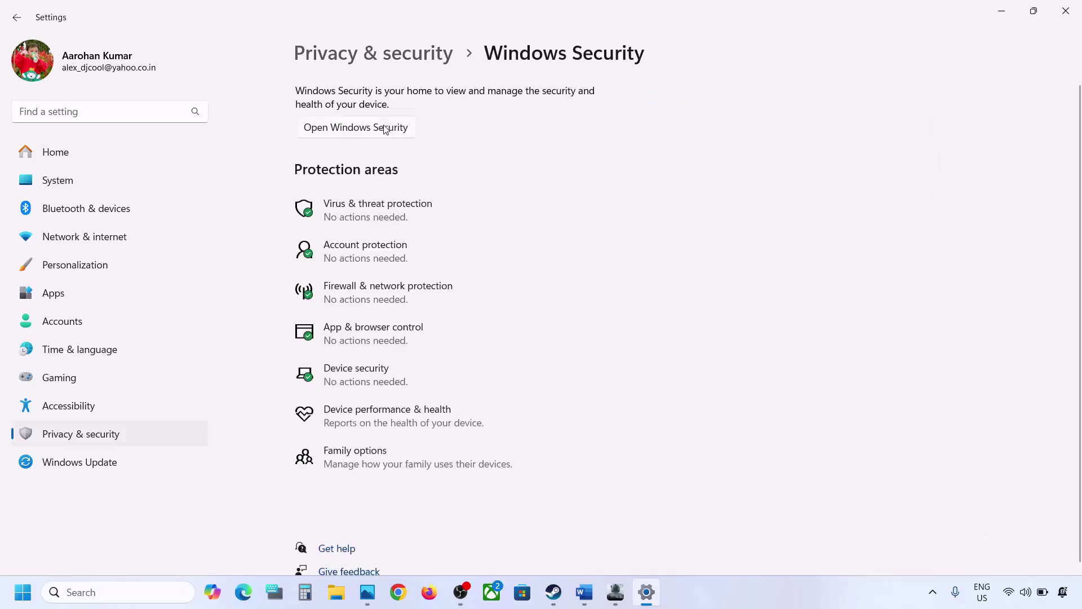
left_click(381, 219)
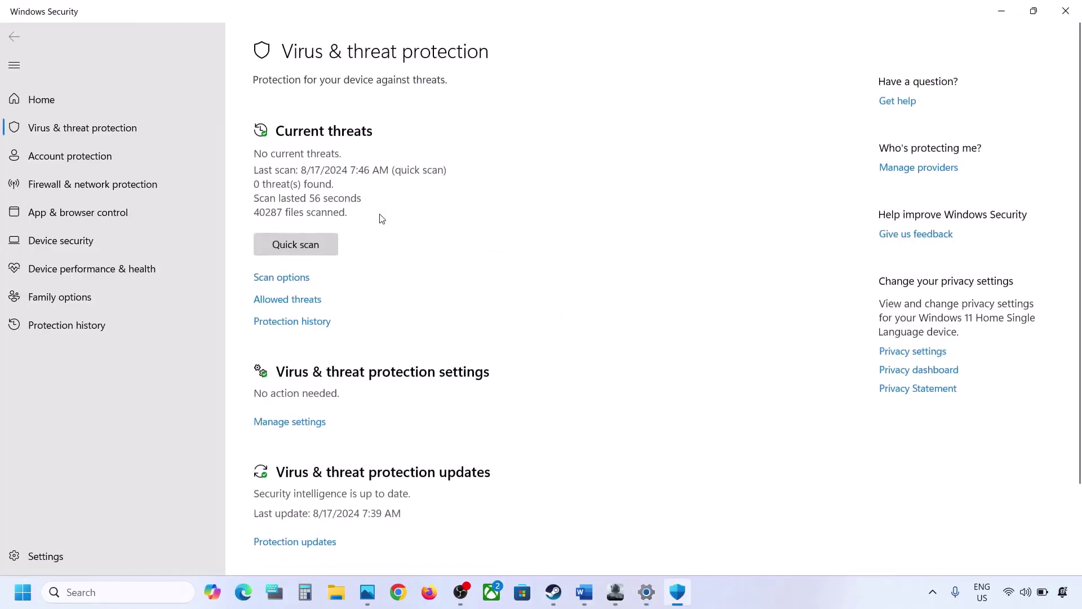
scroll(405, 453, "down", 2)
left_click(344, 526)
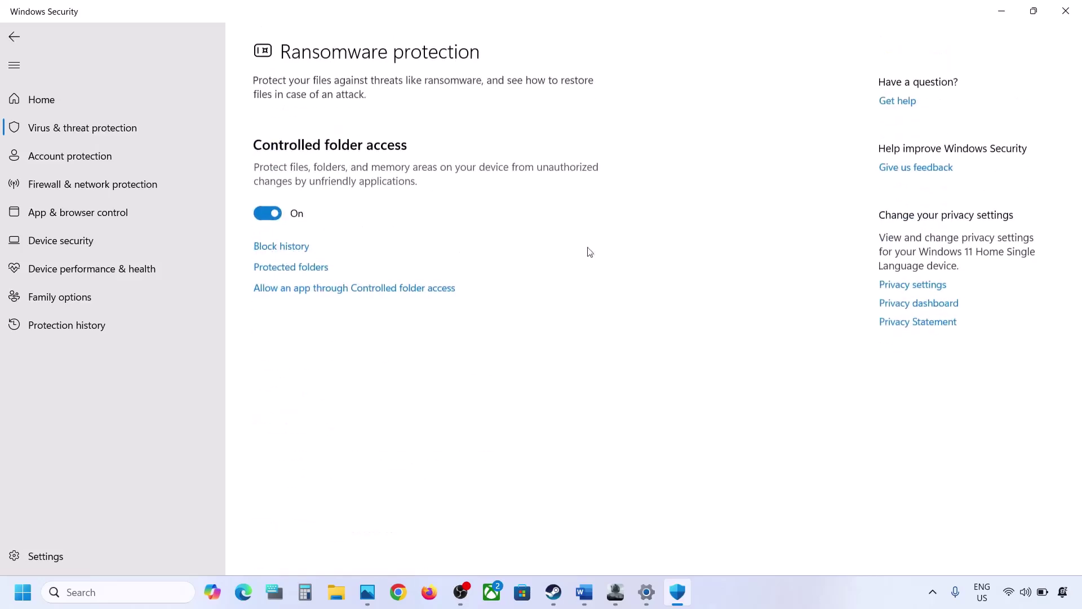
left_click(355, 290)
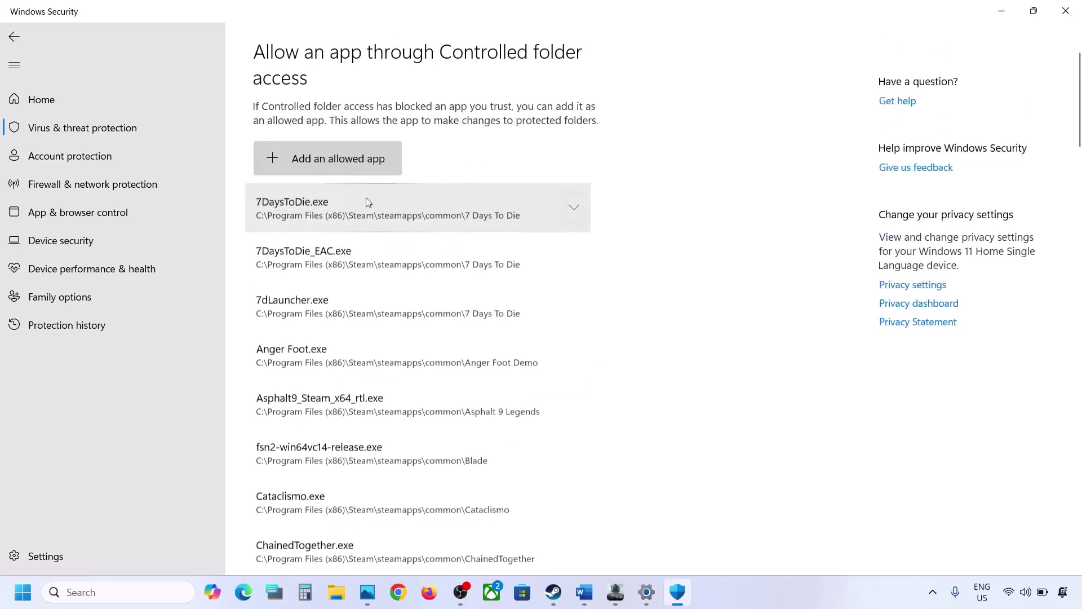
- Add GameLoader from C:\Arena Breakout Infinite\ABInfinite\Binaries\Win64 to the apps allowed through Controlled folder access
left_click(331, 167)
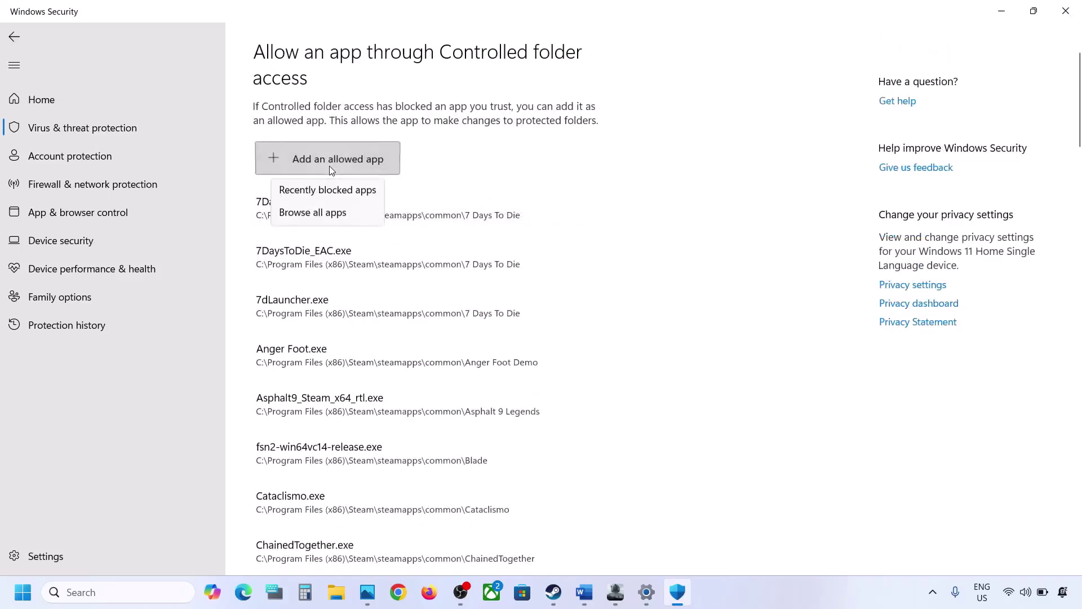
left_click(313, 209)
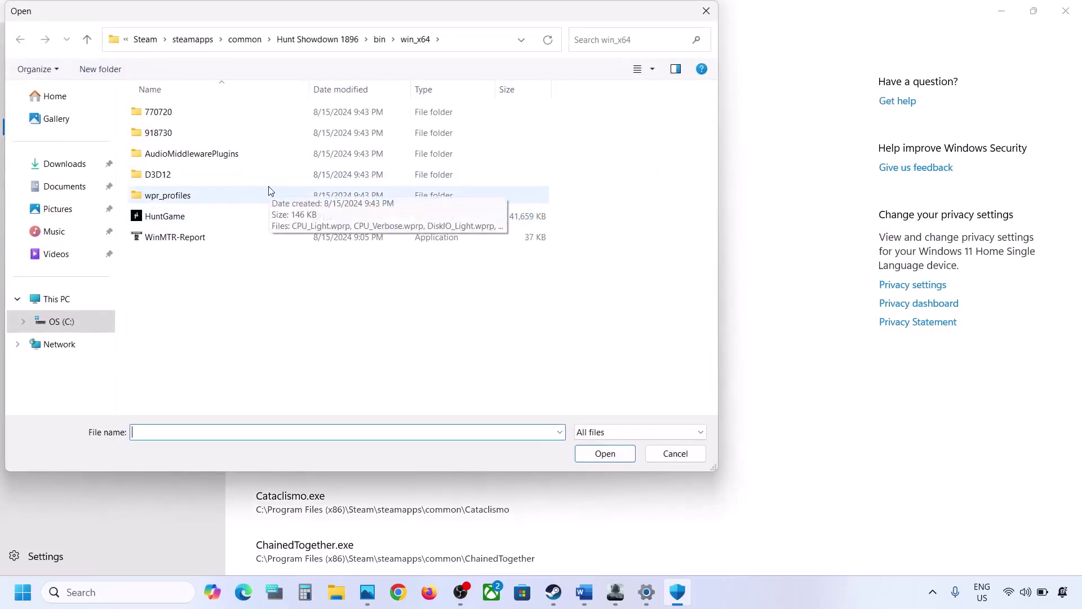
left_click(56, 299)
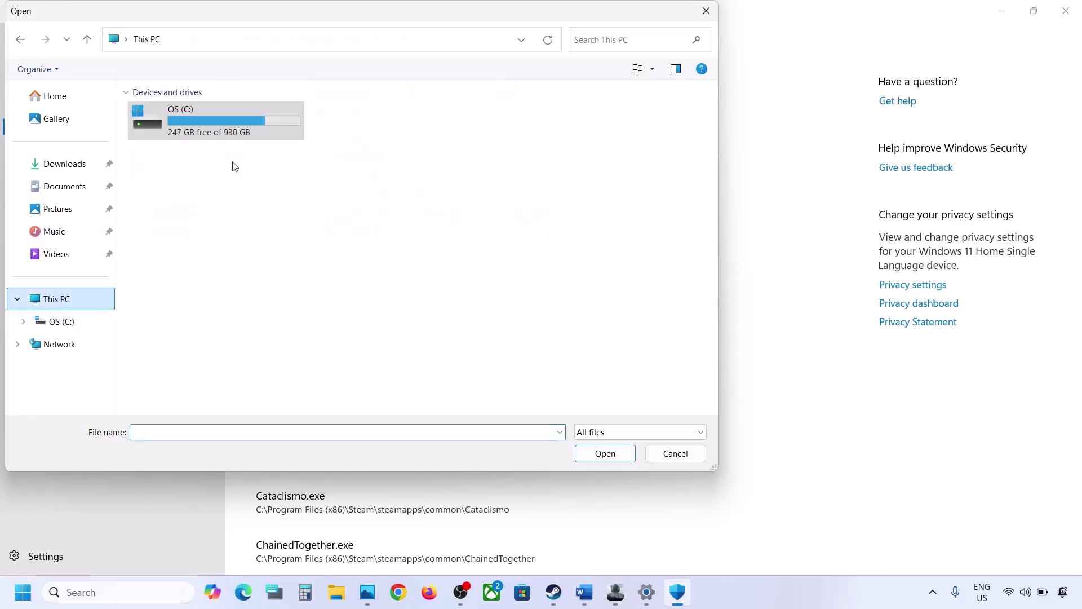
double_click(188, 124)
double_click(217, 214)
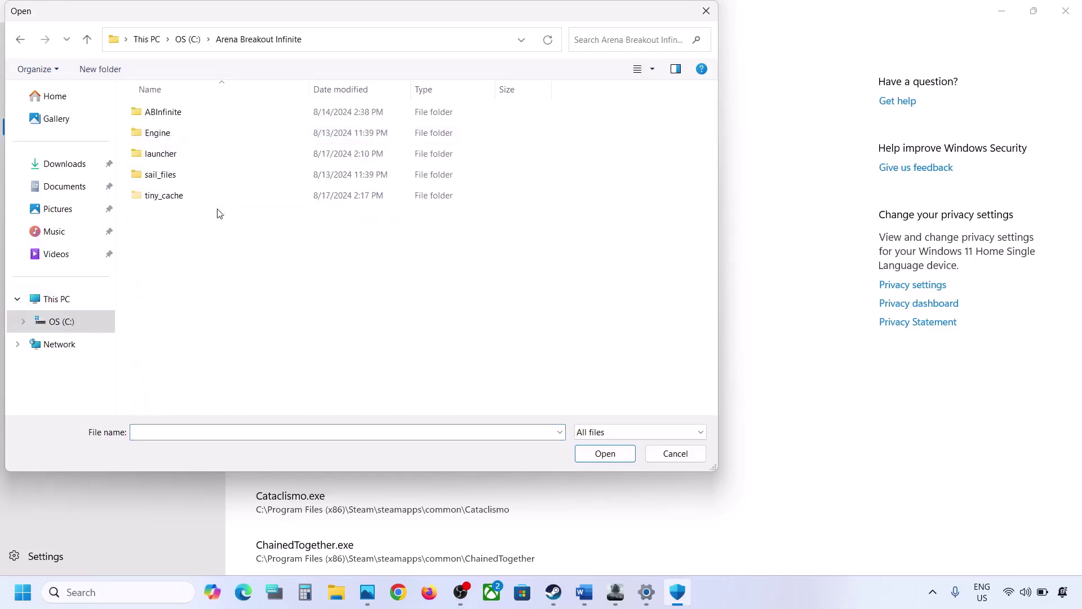
double_click(181, 112)
double_click(183, 114)
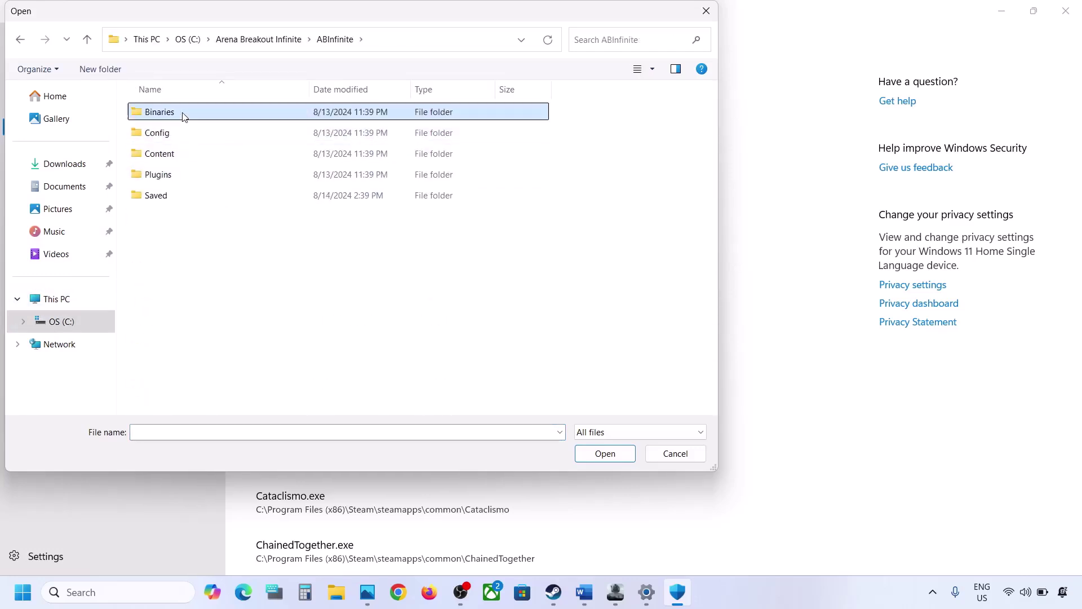
left_click(175, 134)
double_click(175, 134)
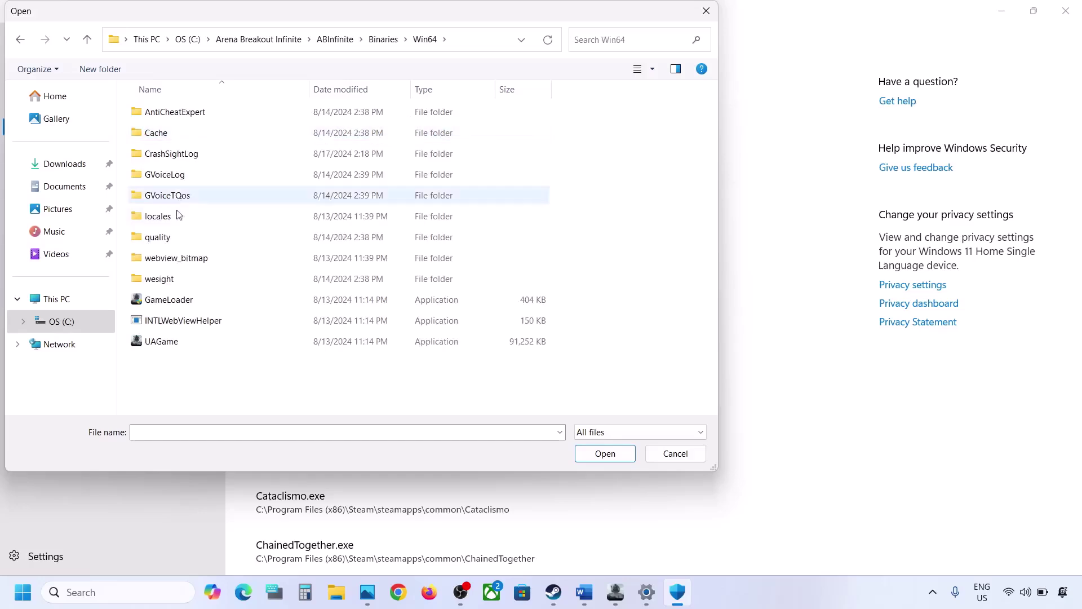
left_click(263, 303)
left_click(606, 453)
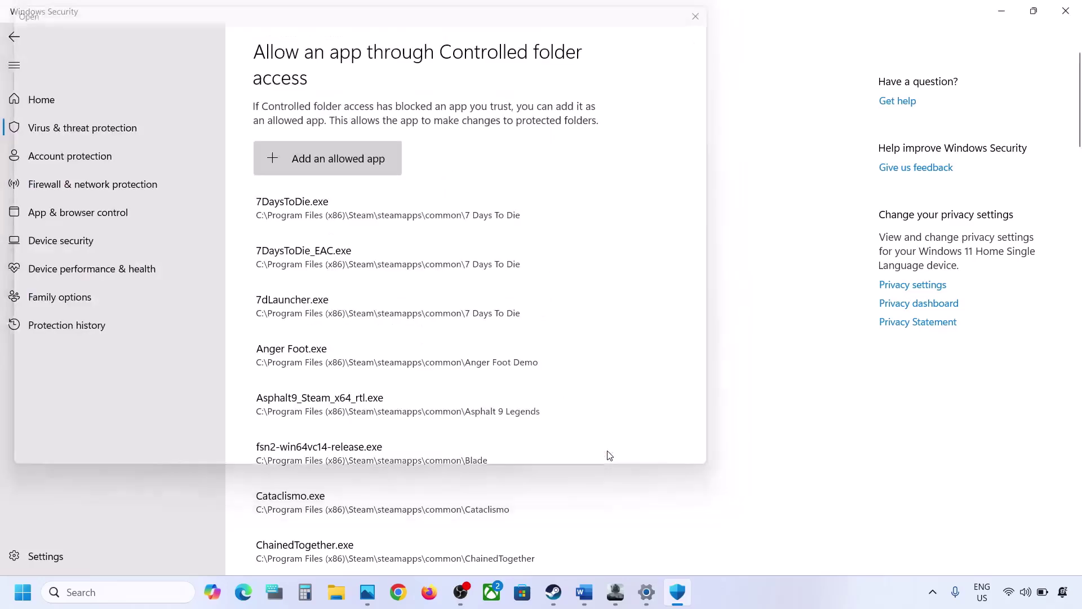
- Add UAGame from the same Win64 folder to the apps allowed through Controlled folder access
left_click(343, 158)
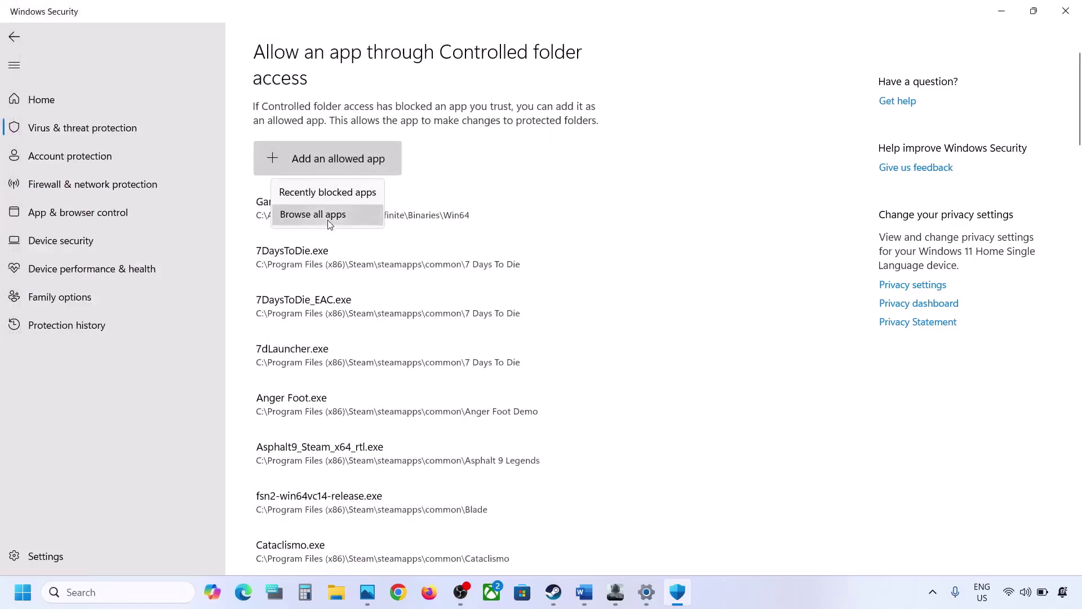
left_click(332, 215)
left_click(168, 345)
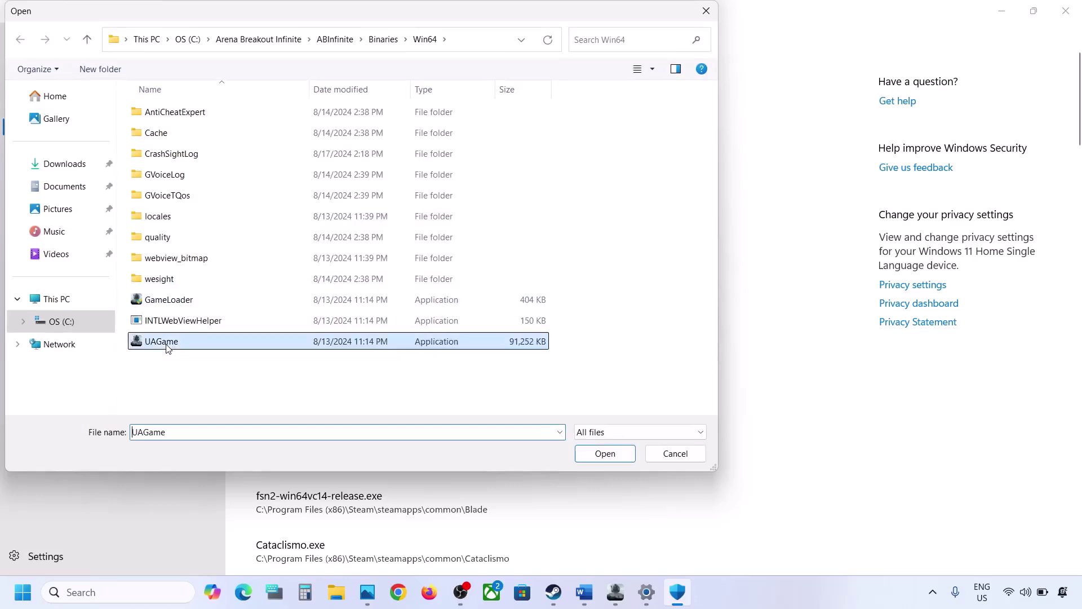
left_click(605, 453)
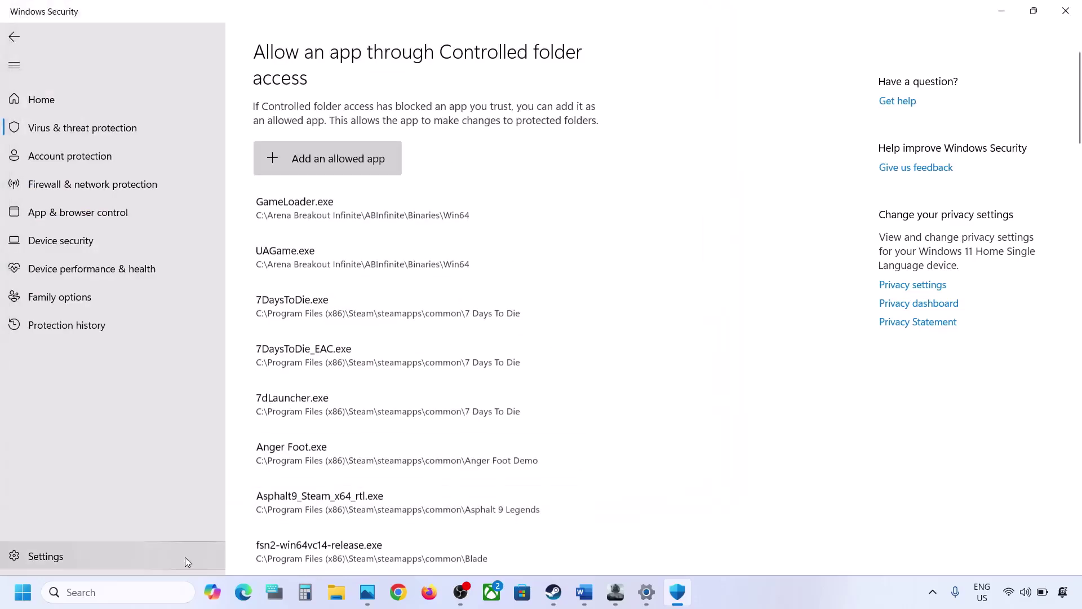
- Open Control Panel, go to the apps allowed through Windows Defender Firewall, and unlock the list for changes
left_click(131, 597)
type("control")
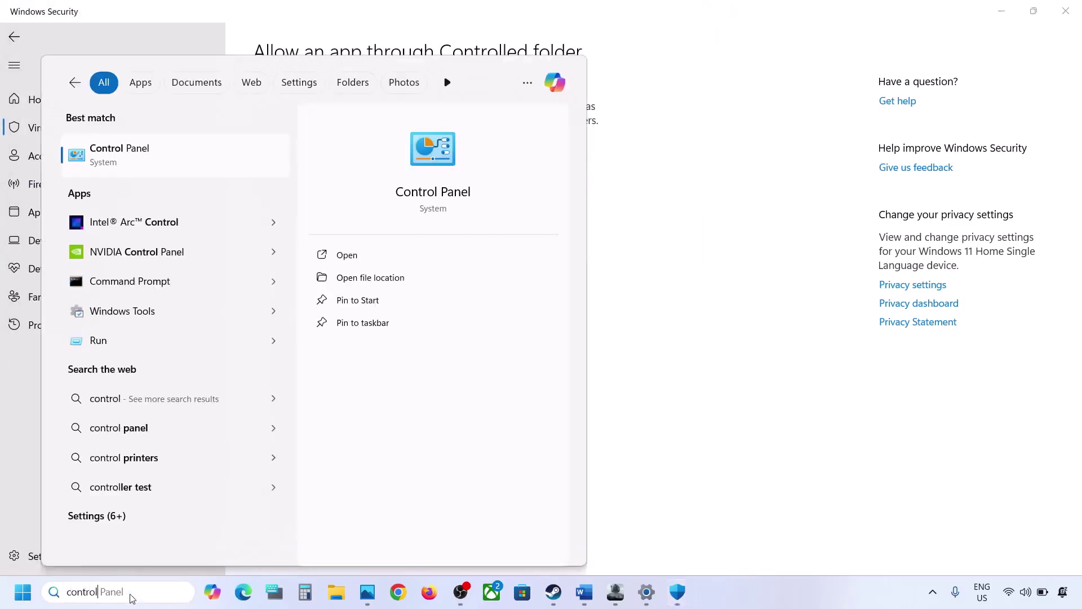
key("Escape")
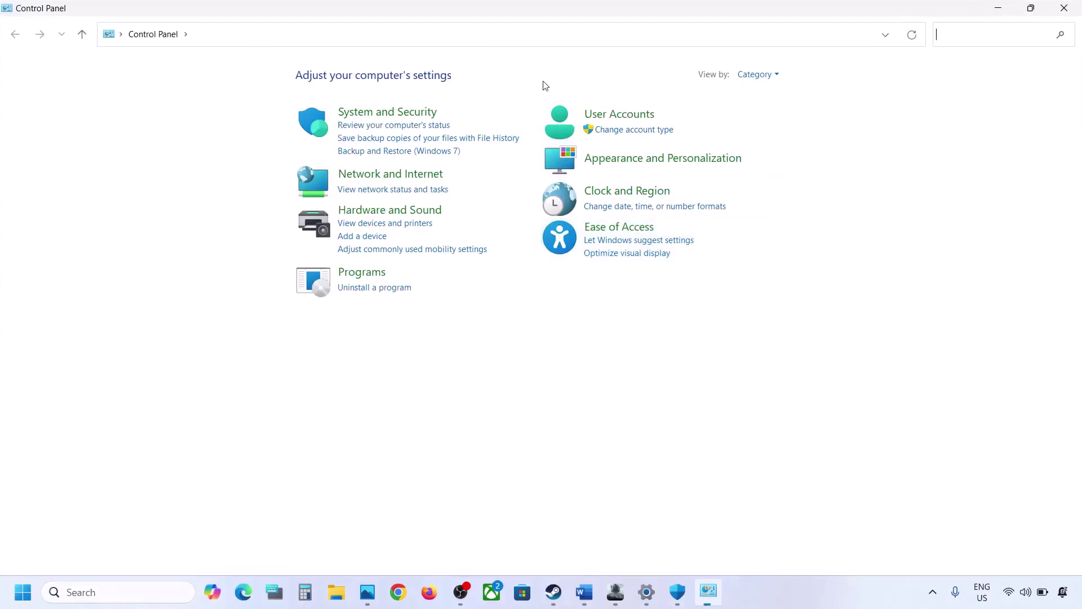
left_click(401, 113)
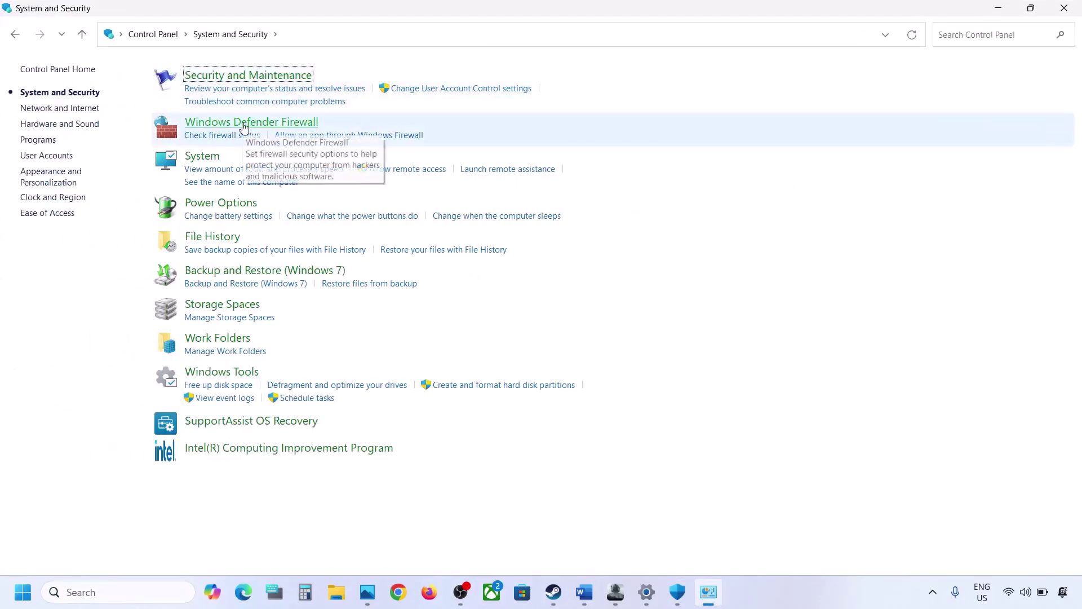
left_click(244, 123)
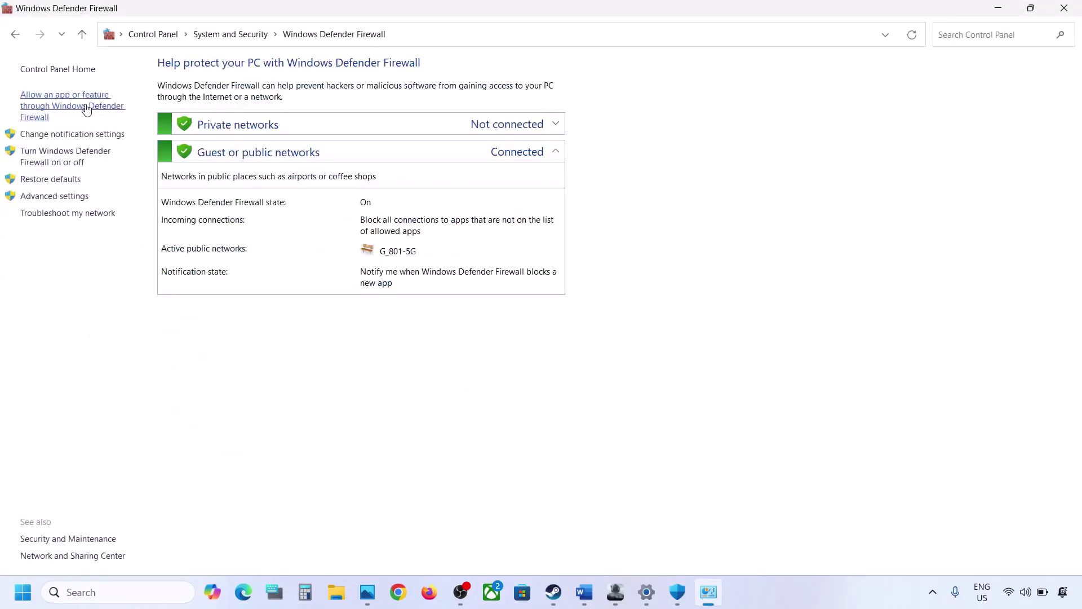
left_click(89, 109)
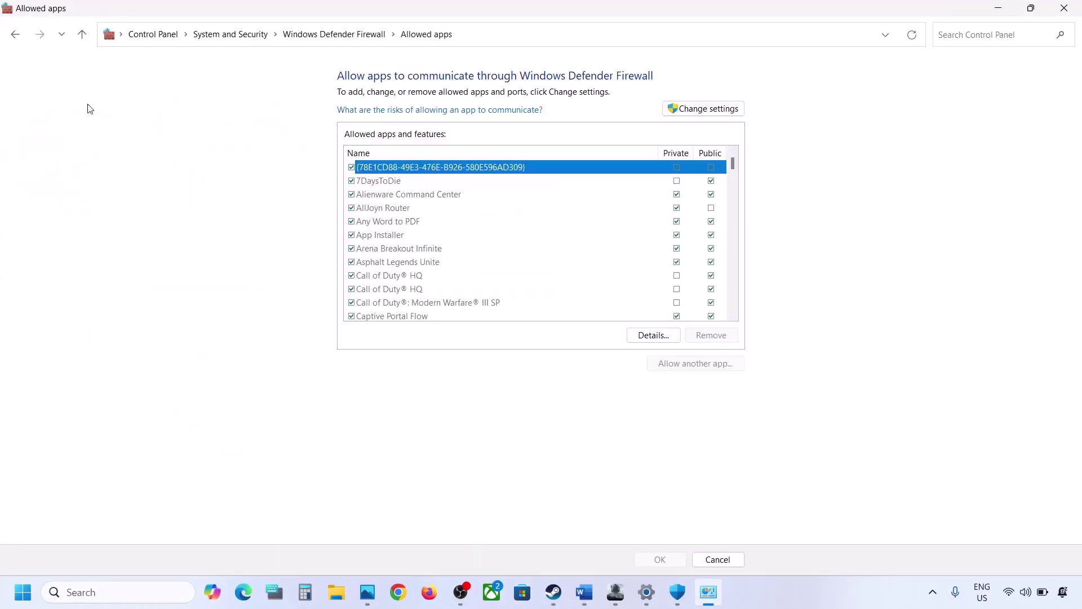
left_click(708, 109)
- Try to add GameLoader from C:\Arena Breakout Infinite\ABInfinite\Binaries\Win64 to the firewall's allowed apps
left_click(704, 365)
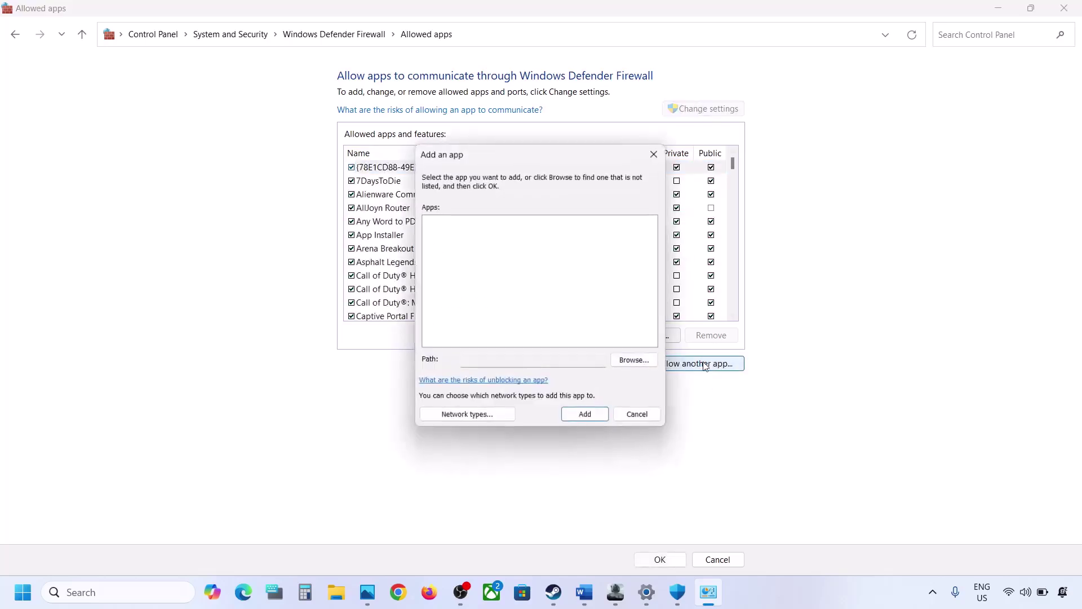
left_click(634, 361)
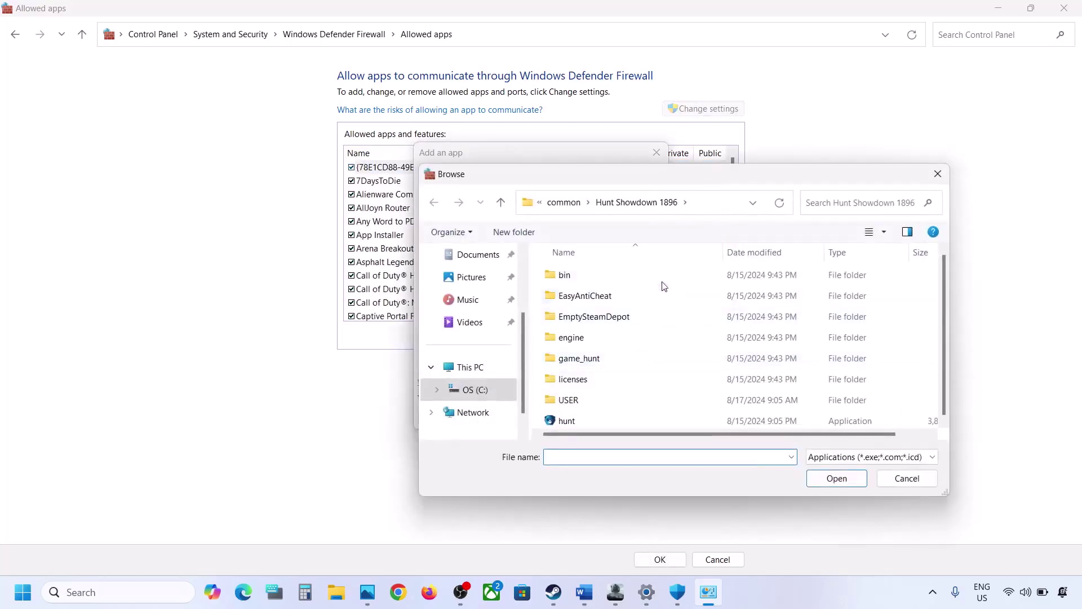
left_click(477, 389)
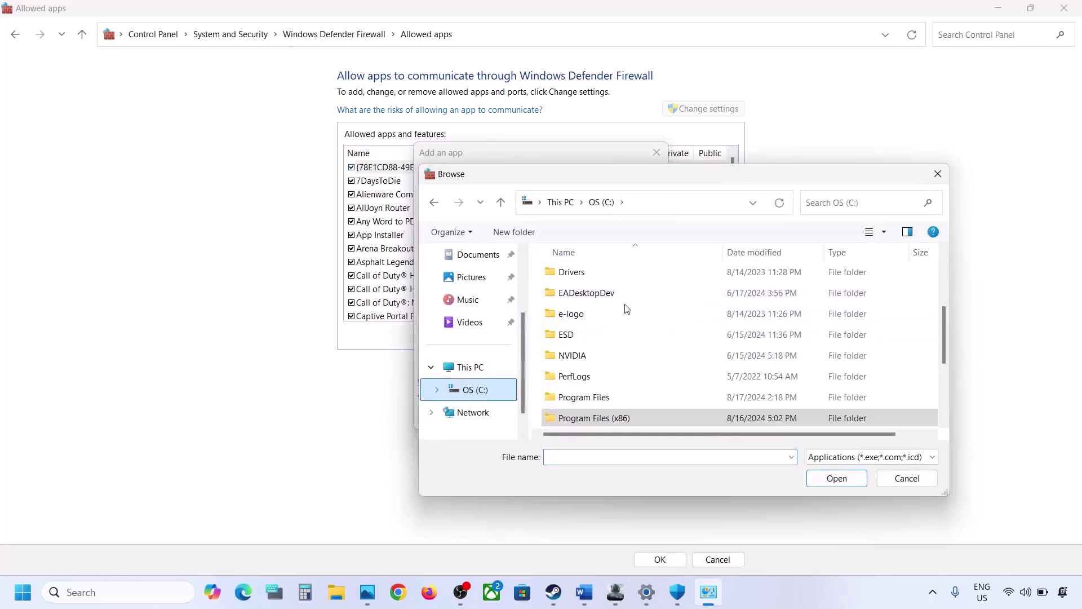
scroll(617, 309, "up", 3)
double_click(605, 378)
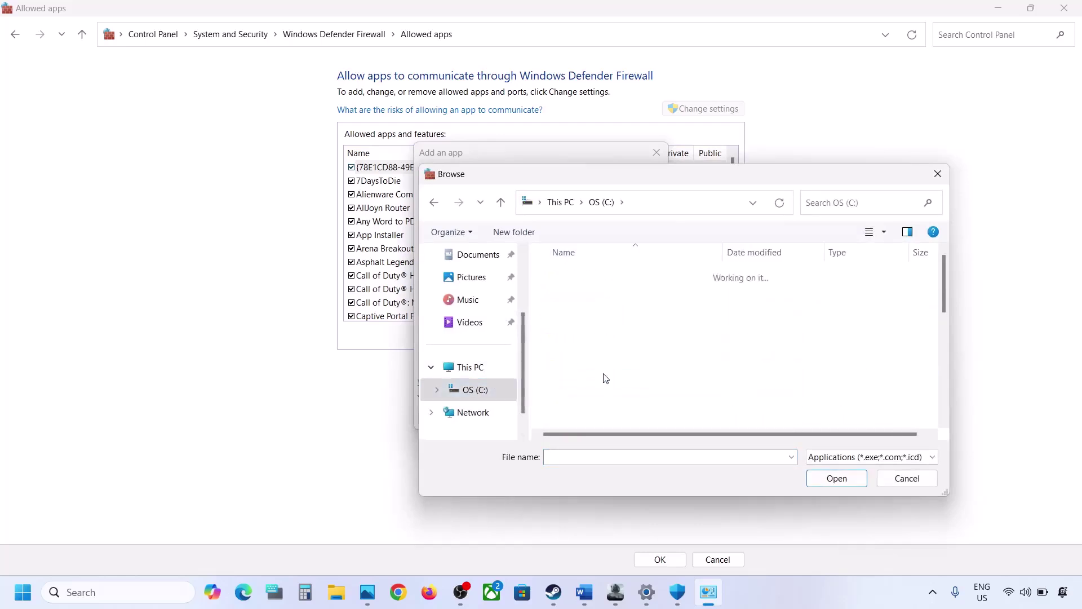
double_click(595, 276)
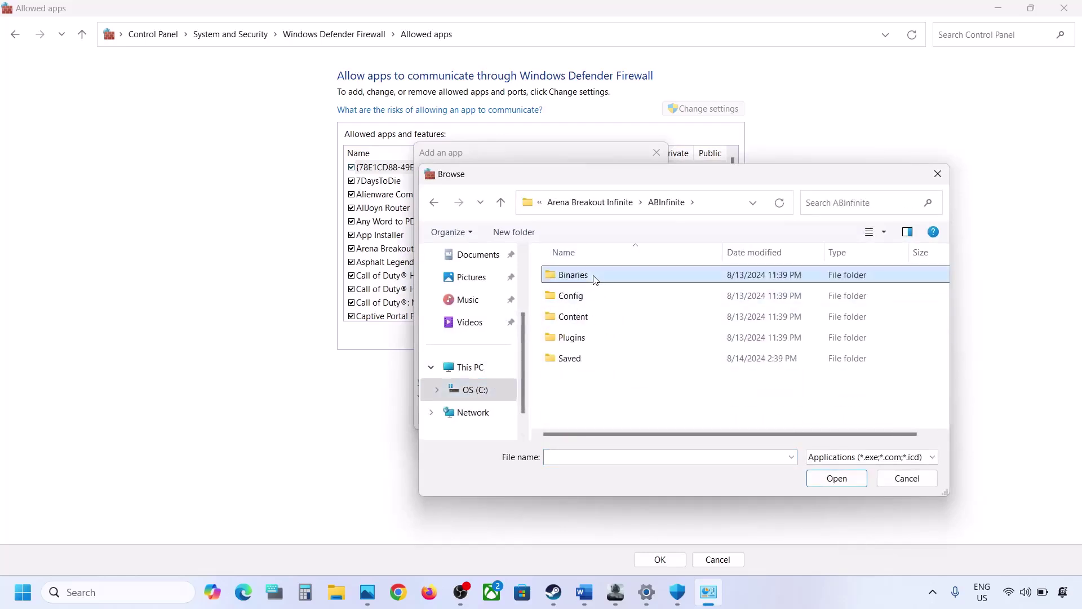
double_click(592, 276)
double_click(583, 296)
scroll(583, 297, "down", 2)
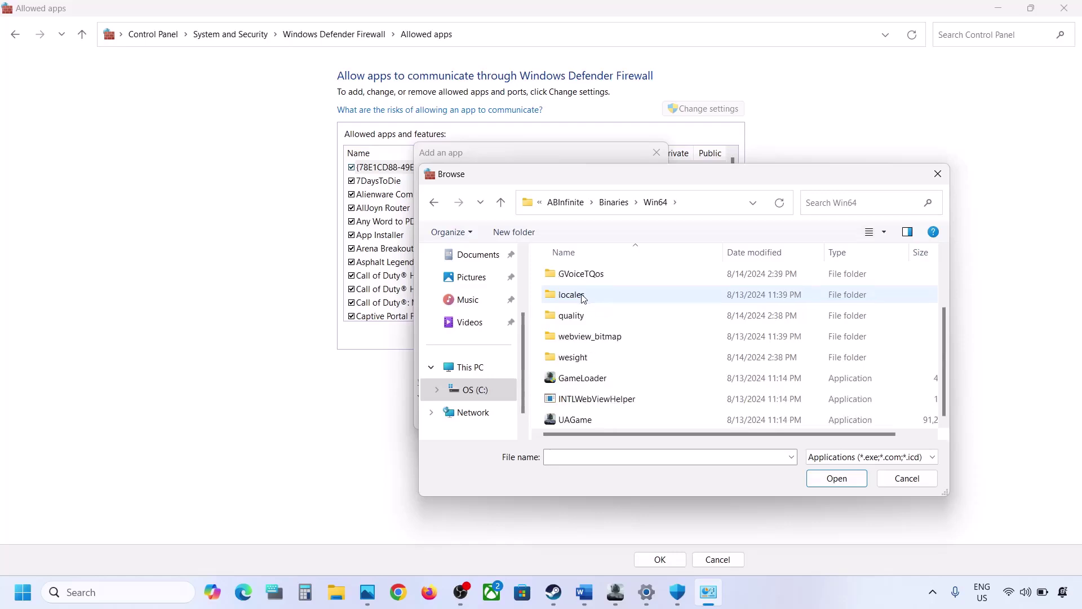
left_click(608, 379)
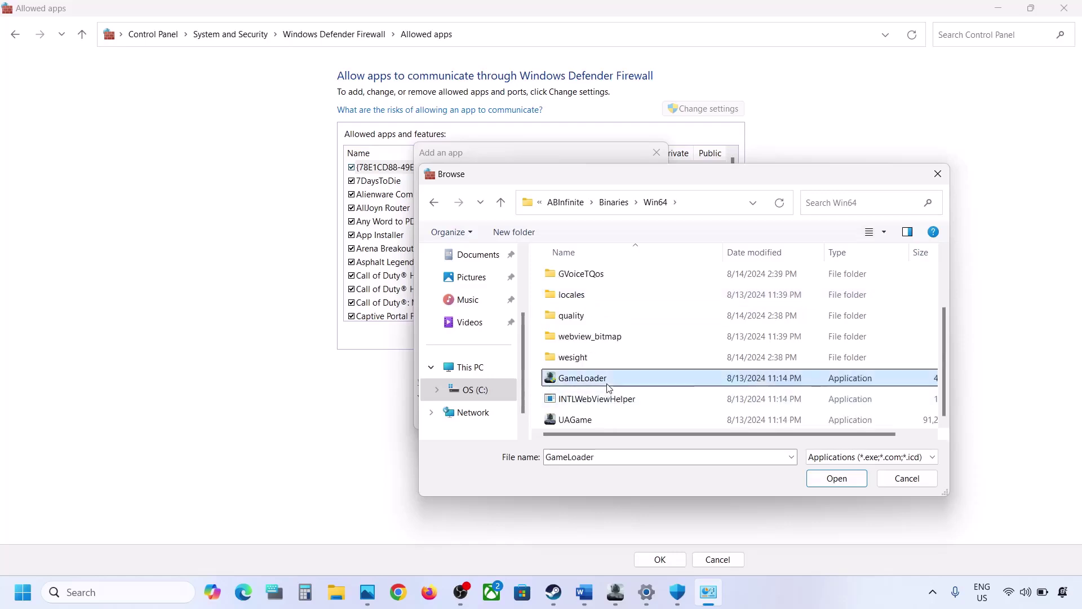
left_click(837, 479)
left_click(579, 422)
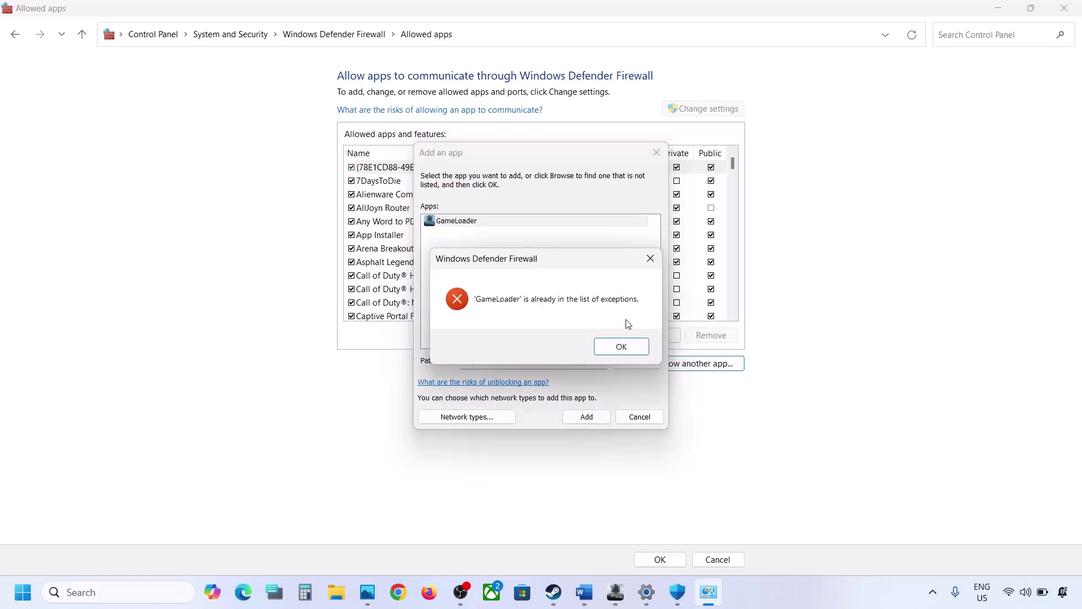
left_click(629, 348)
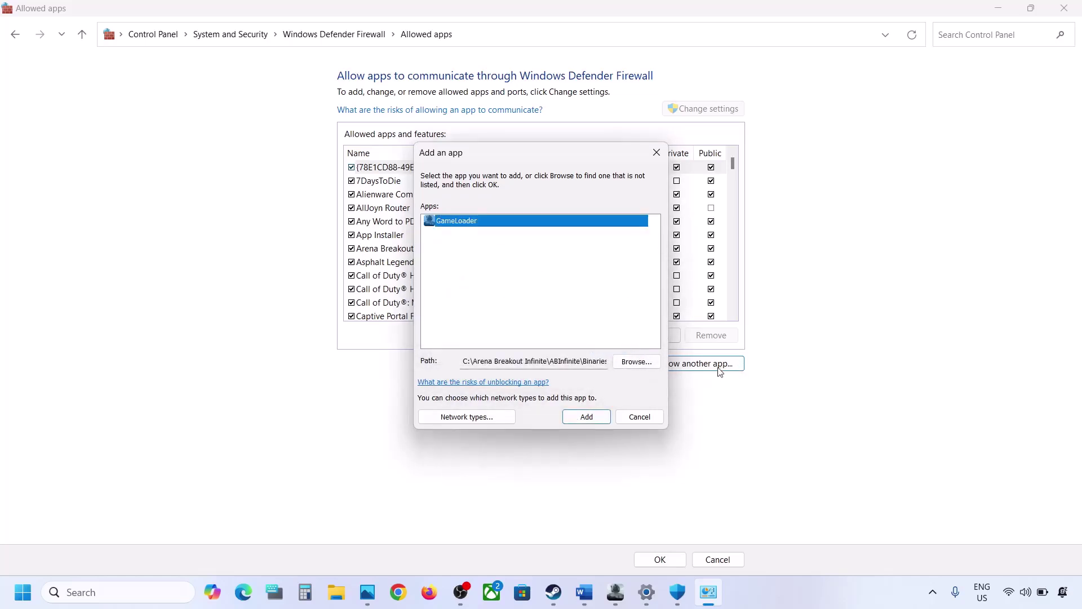
- Try to add UAGame from the Win64 folder to the firewall's allowed apps, and leave the app-adding dialog
left_click(637, 361)
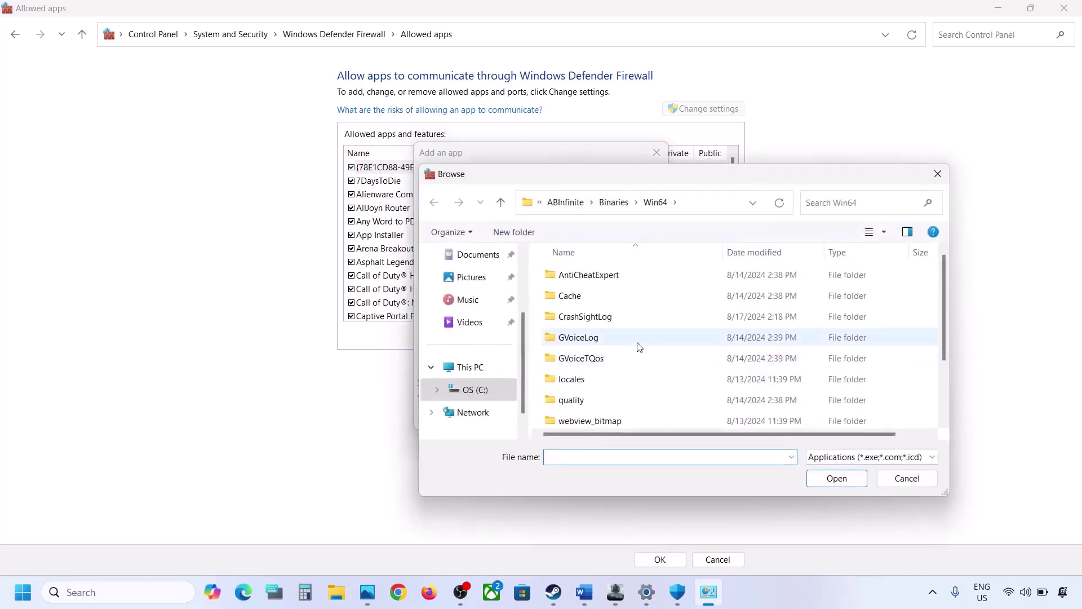
scroll(624, 387, "down", 2)
left_click(584, 420)
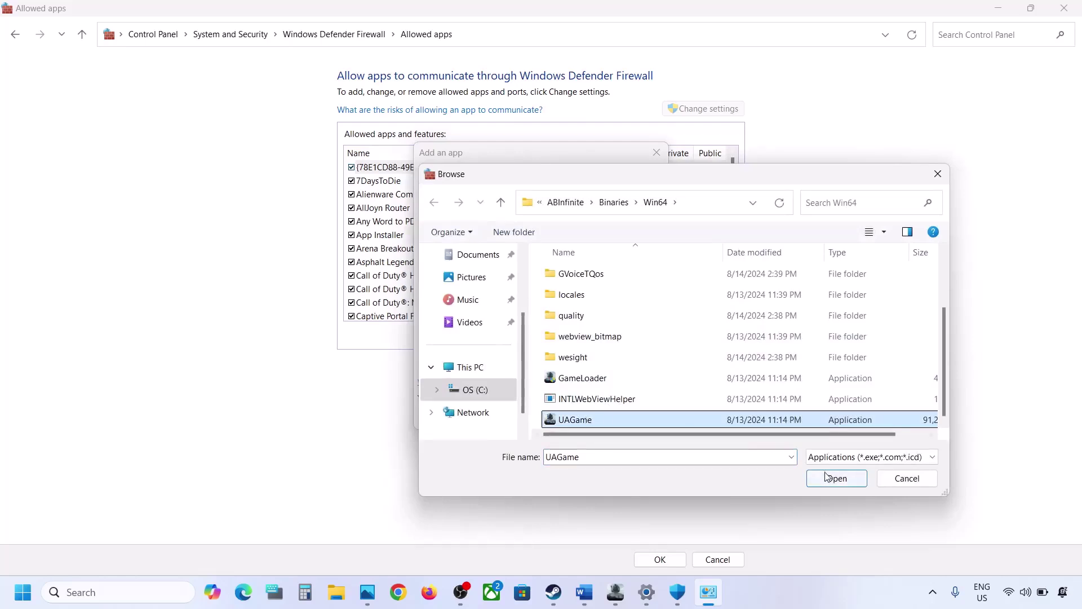
left_click(827, 478)
left_click(585, 418)
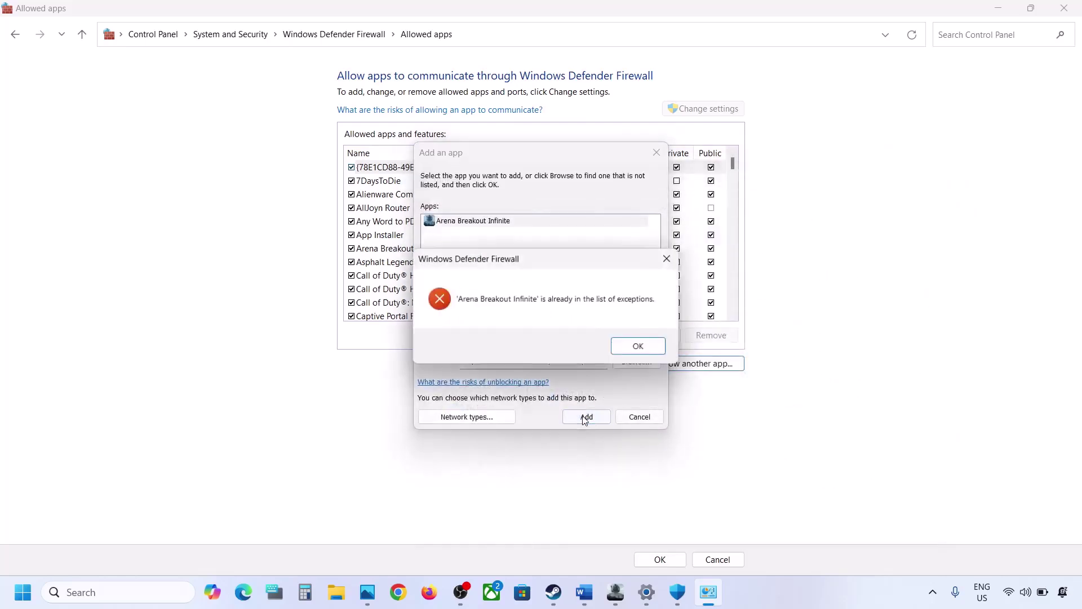
left_click(627, 349)
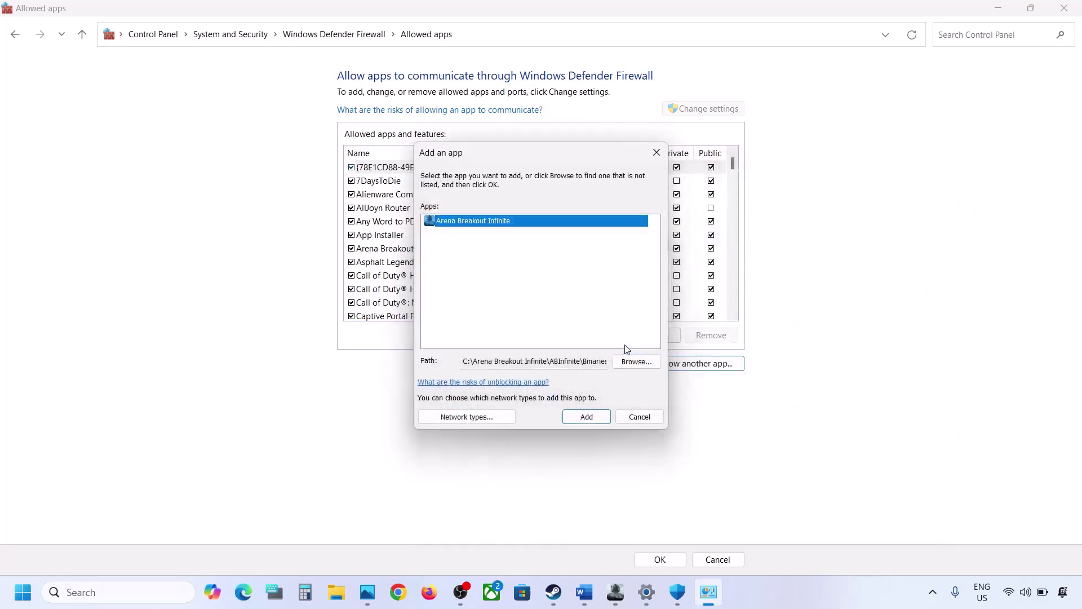
left_click(640, 416)
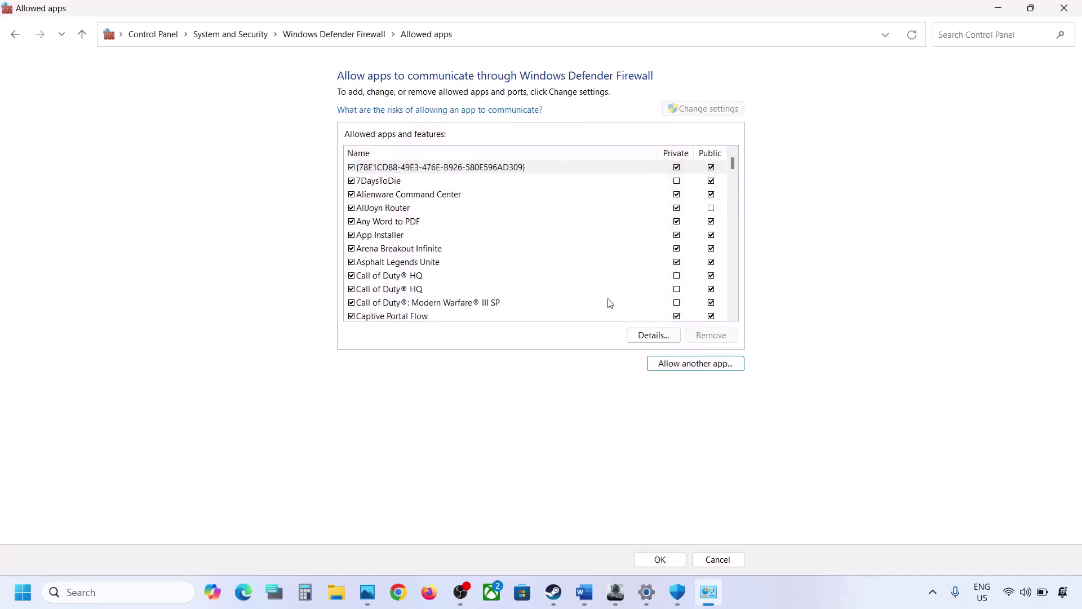
- Select the Arena Breakout Infinite entry in the firewall list, and close Control Panel, Windows Security and Settings
left_click(563, 247)
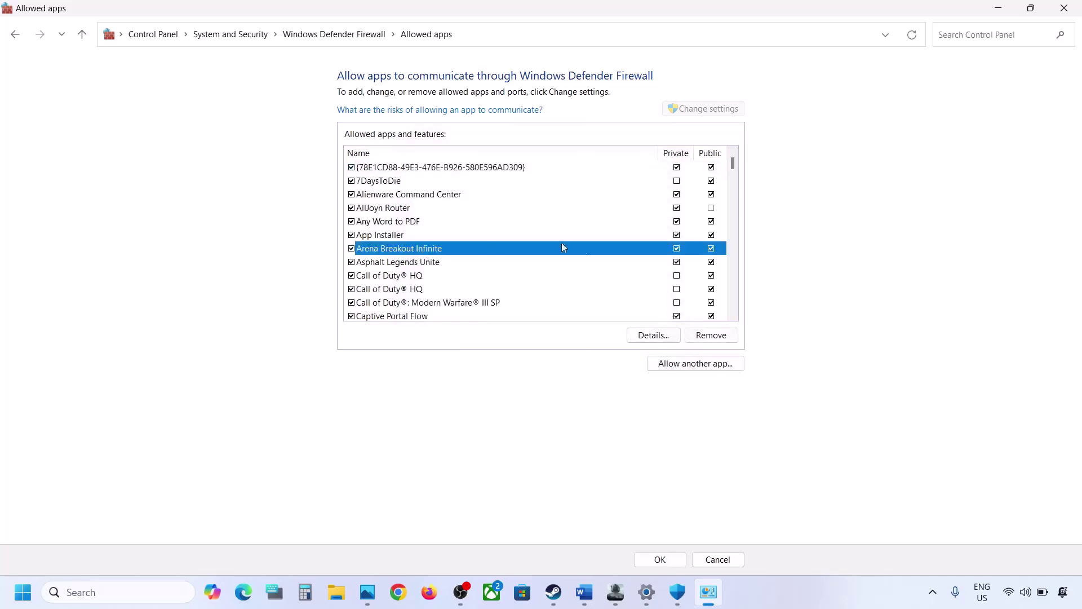
left_click(1065, 7)
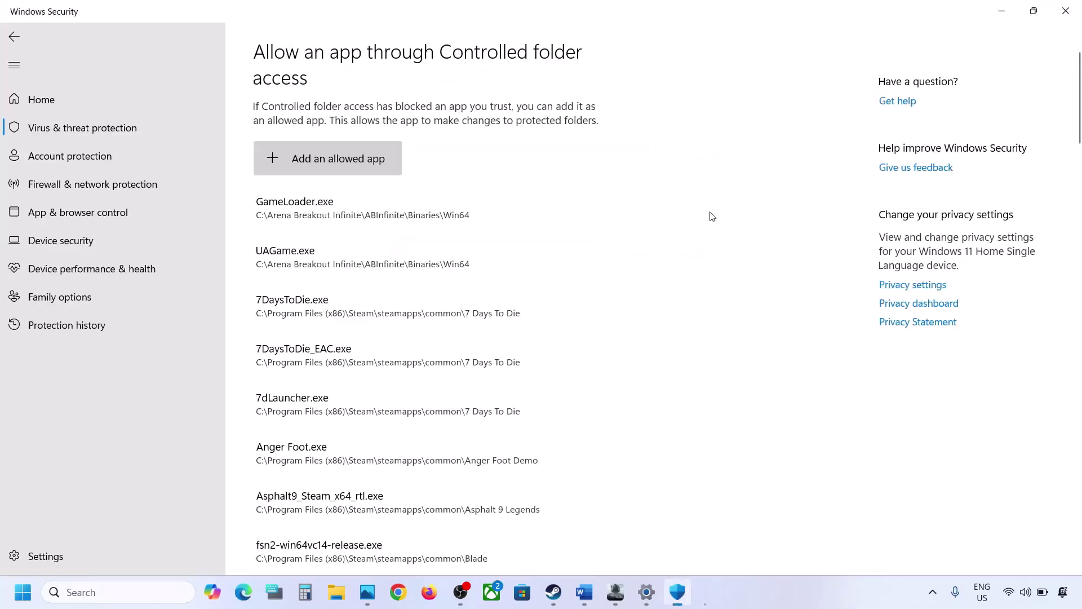
left_click(1072, 11)
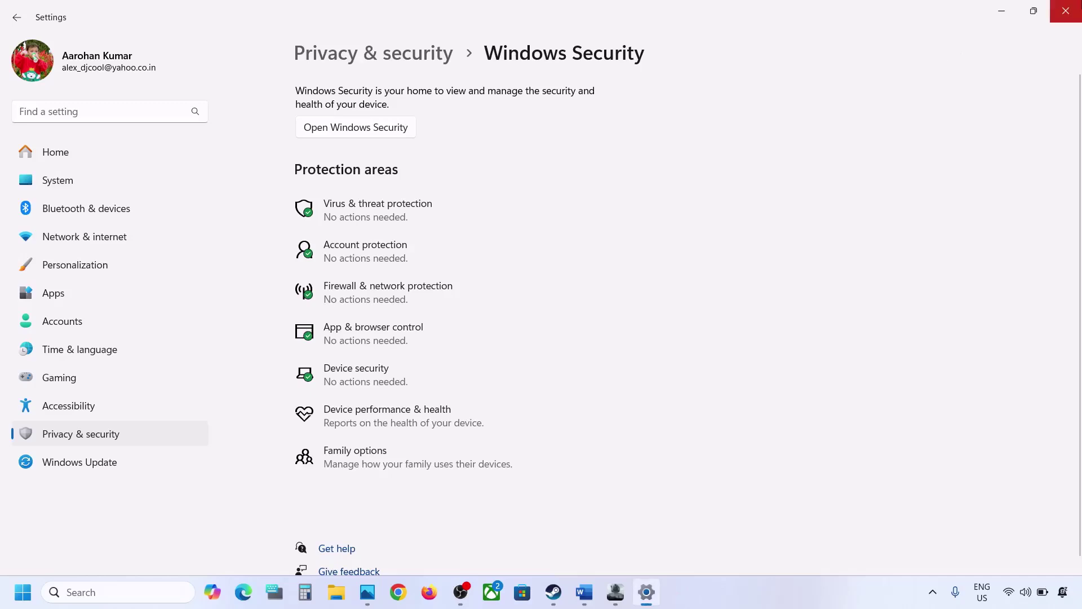
left_click(1070, 10)
- Highlight Step 9's "Verify/Repair the game files" in the Word document and switch to the Arena Breakout Infinite launcher
scroll(348, 417, "down", 4)
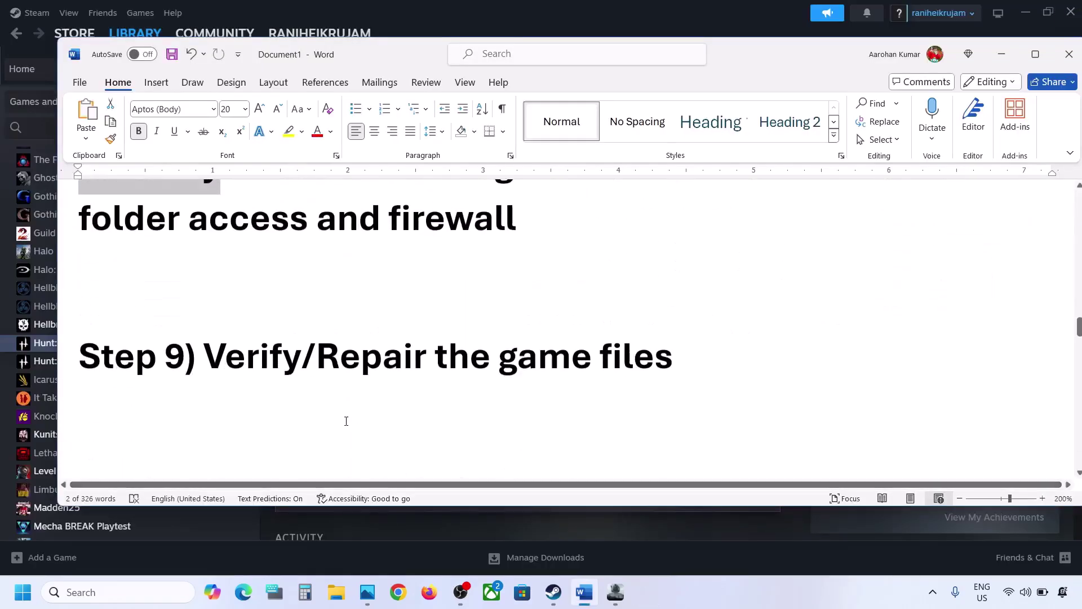
left_click_drag(238, 347, 674, 347)
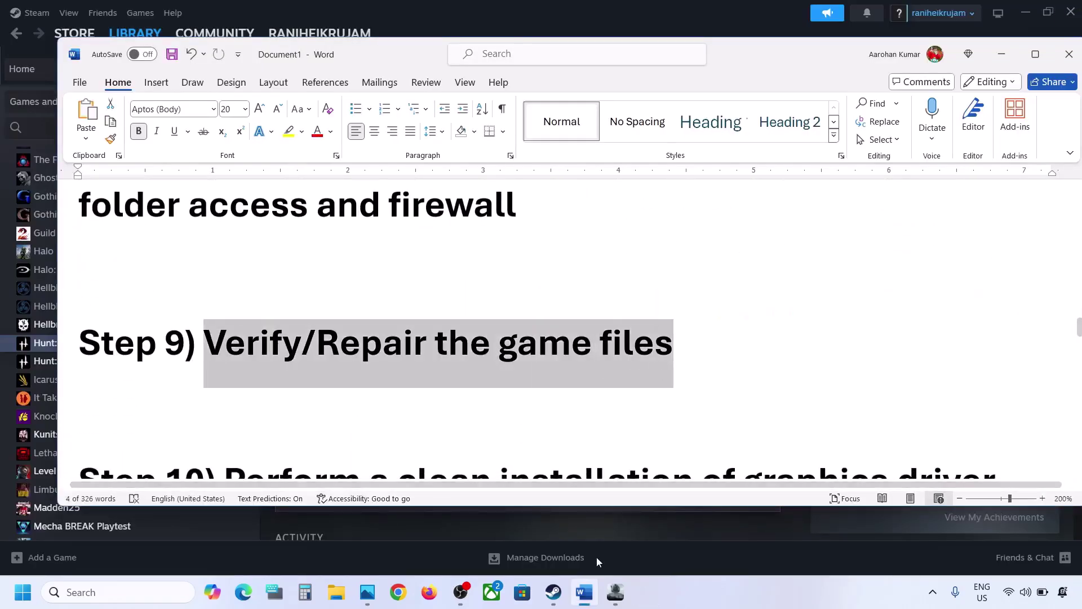
left_click(611, 596)
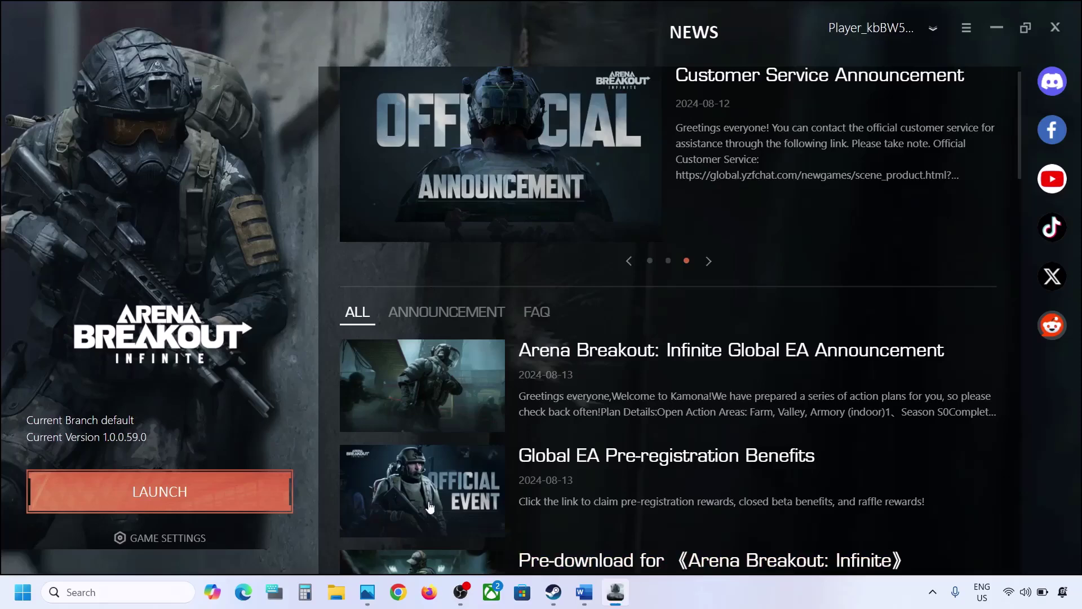
- Start a repair of the Arena Breakout Infinite game files from the launcher's game settings
left_click(177, 551)
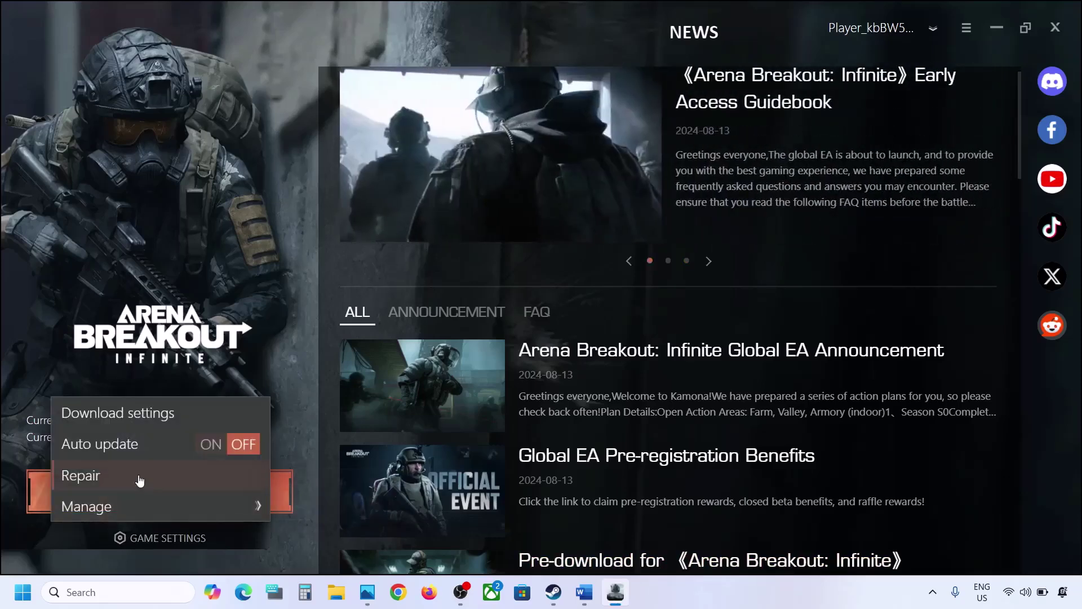
left_click(153, 485)
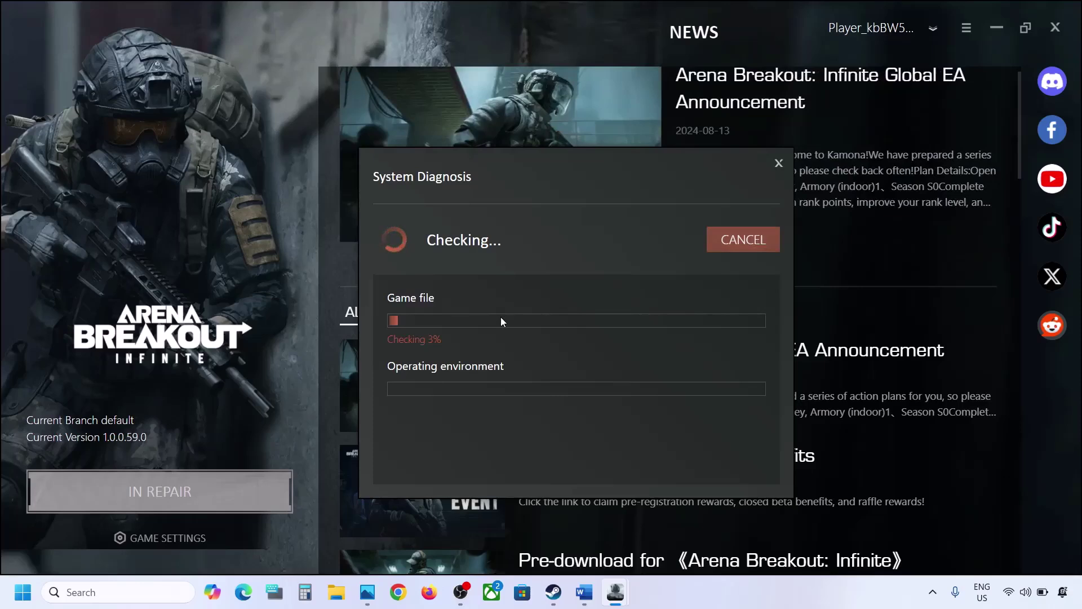
- Switch to Steam, view the Installed Files properties of Hunt: Showdown 1896 with the file verification option, and close the properties
left_click(560, 588)
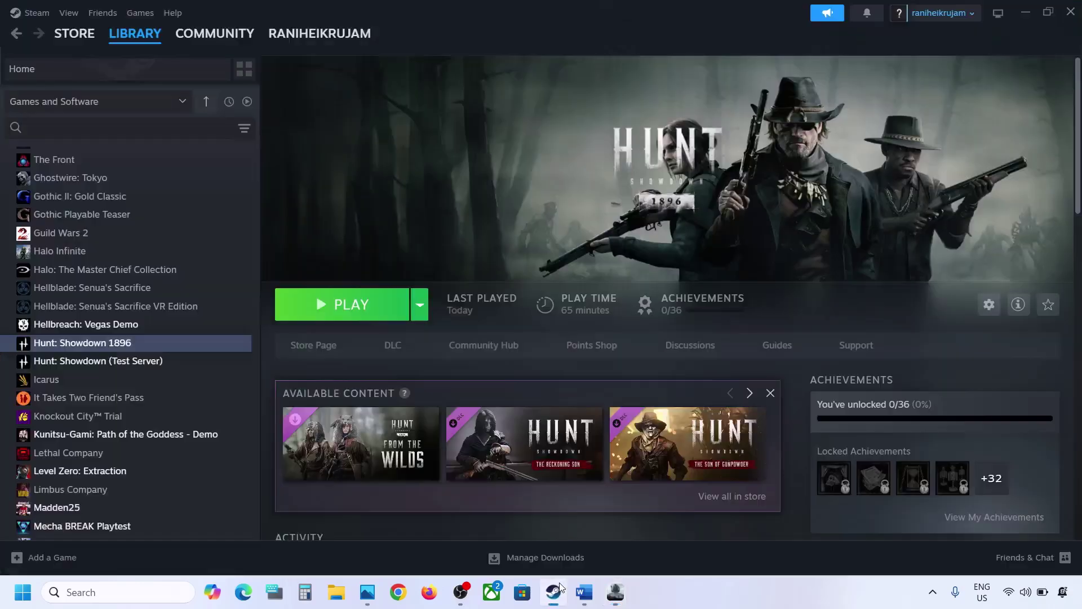
right_click(168, 342)
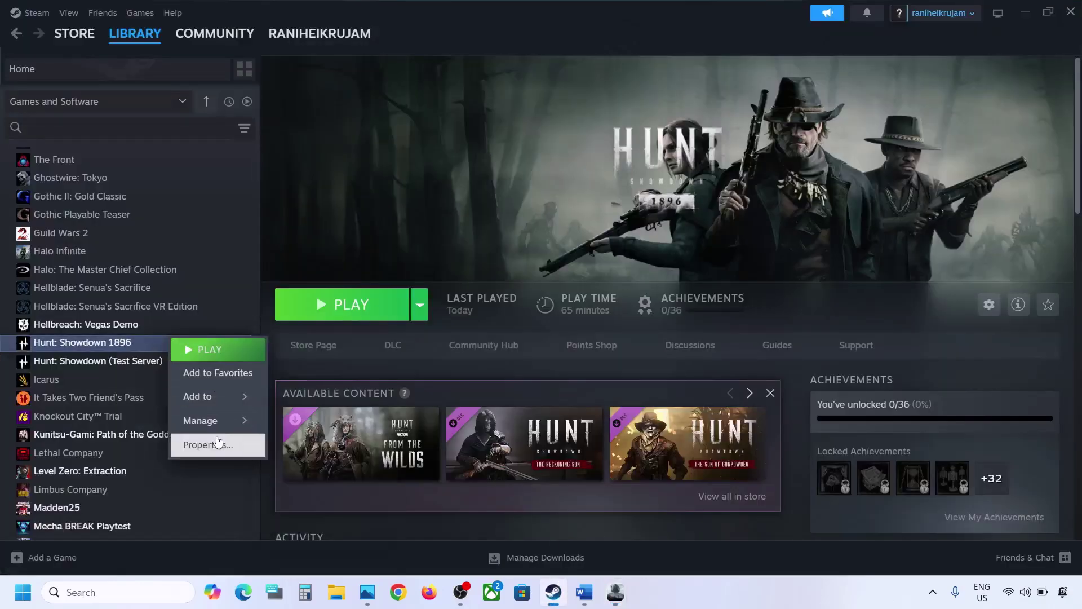
left_click(208, 445)
left_click(276, 219)
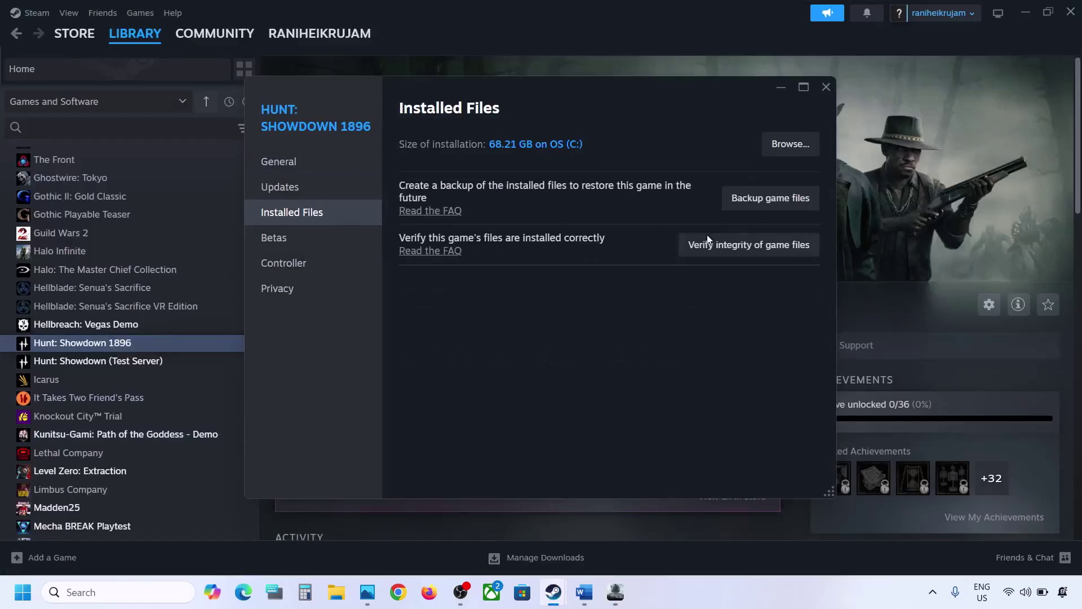
left_click(827, 88)
- Switch to the Word document and highlight Step 10's "Perform a clean installation of graphics driver" and its NVIDIA download link
left_click(578, 602)
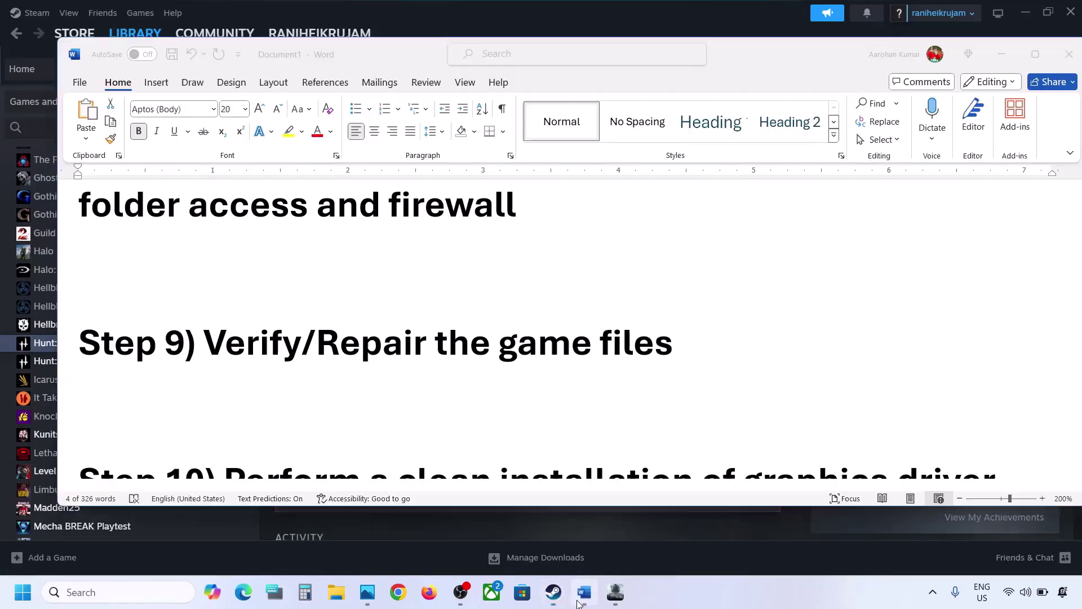
scroll(396, 377, "down", 3)
scroll(395, 377, "down", 2)
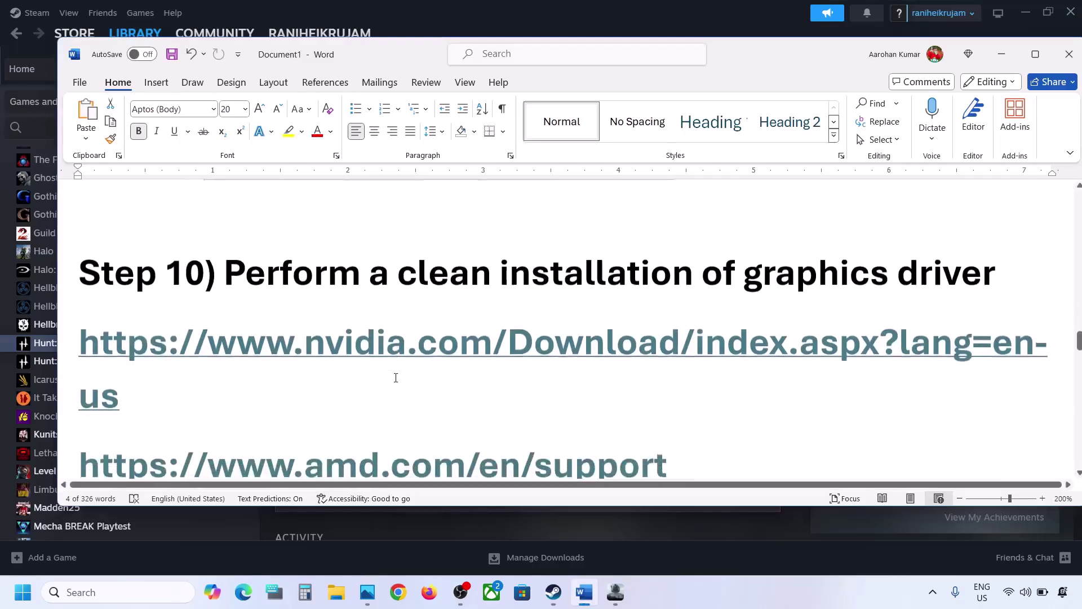
left_click_drag(817, 260, 998, 263)
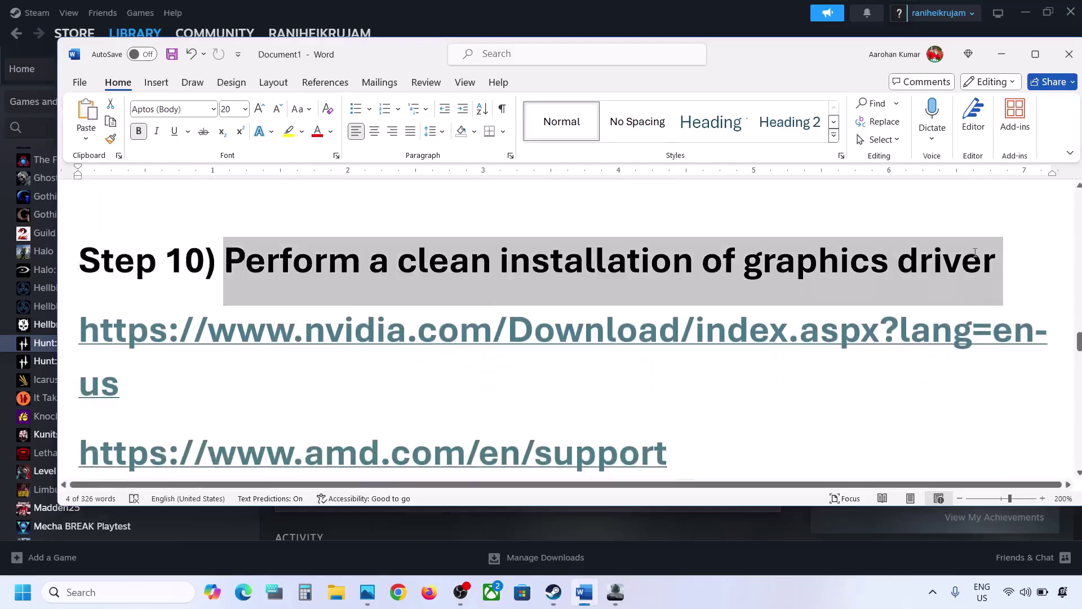
triple_click(174, 366)
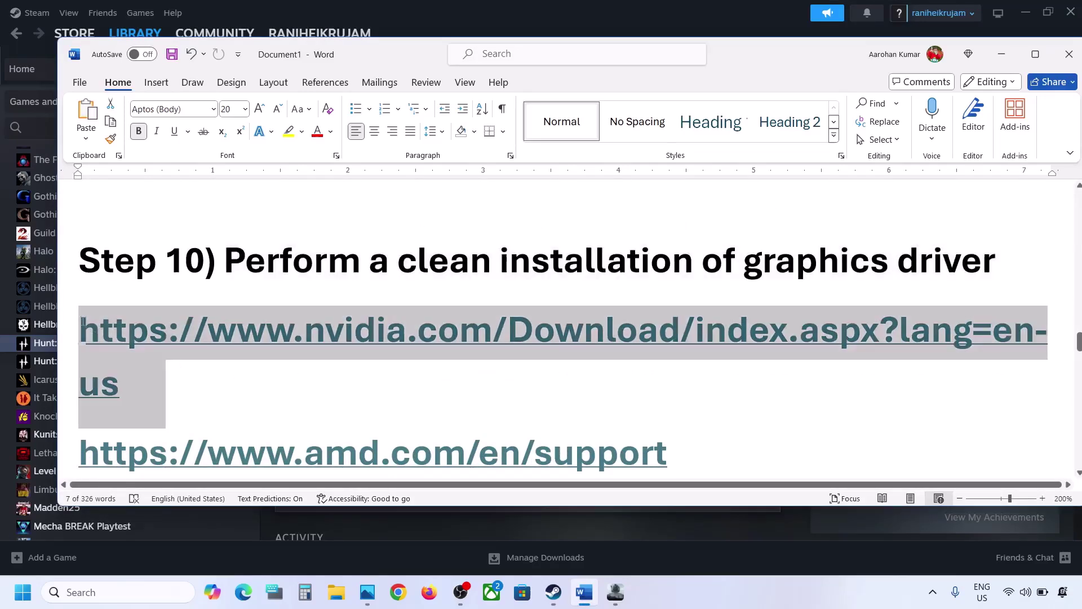
double_click(695, 442)
scroll(178, 340, "down", 1)
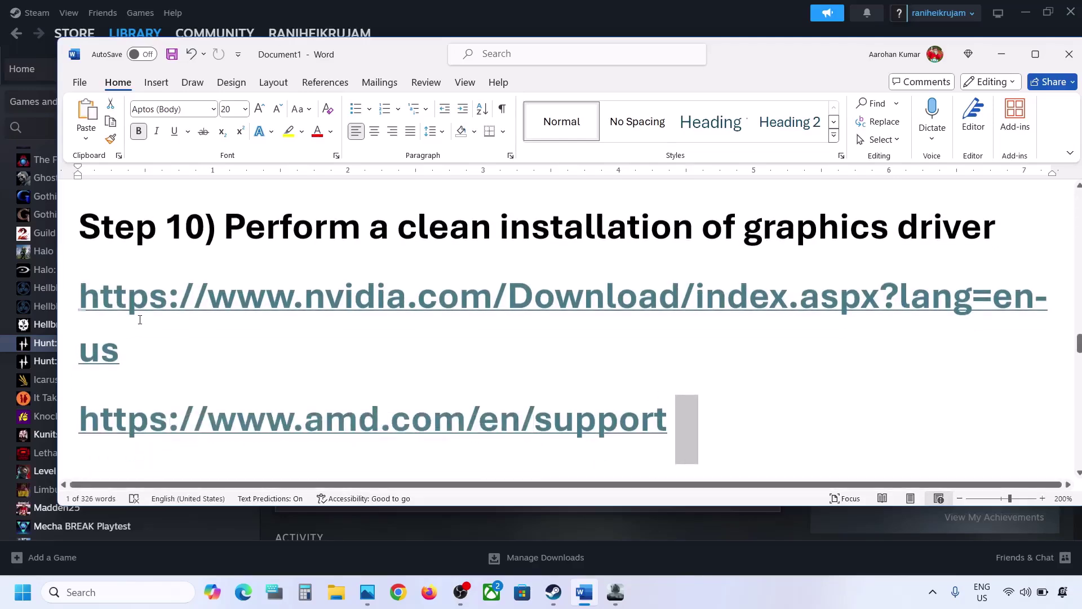
left_click_drag(140, 319, 80, 301)
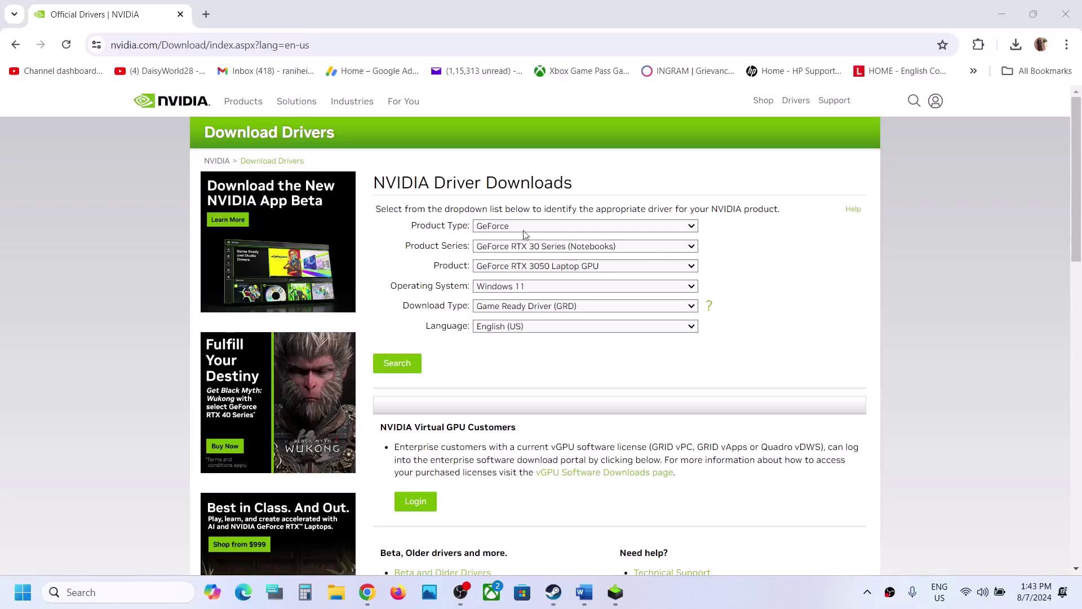
- On the NVIDIA driver page, review the product types, keeping GeForce, and select the GeForce RTX 30 Series (Notebooks) product series
left_click(517, 227)
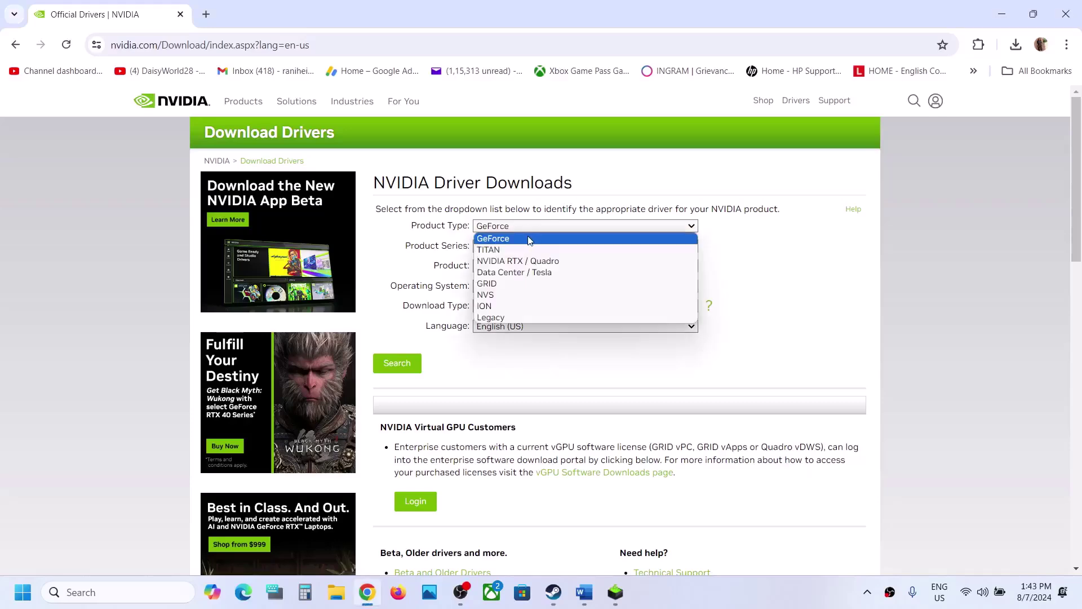
left_click(787, 306)
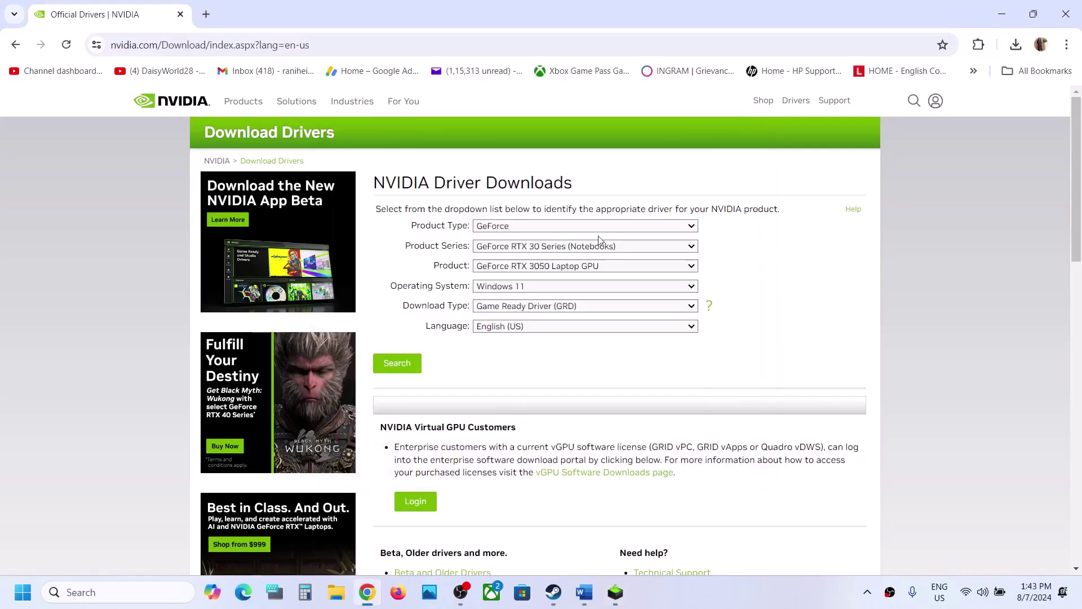
left_click(527, 228)
left_click(794, 266)
left_click(599, 248)
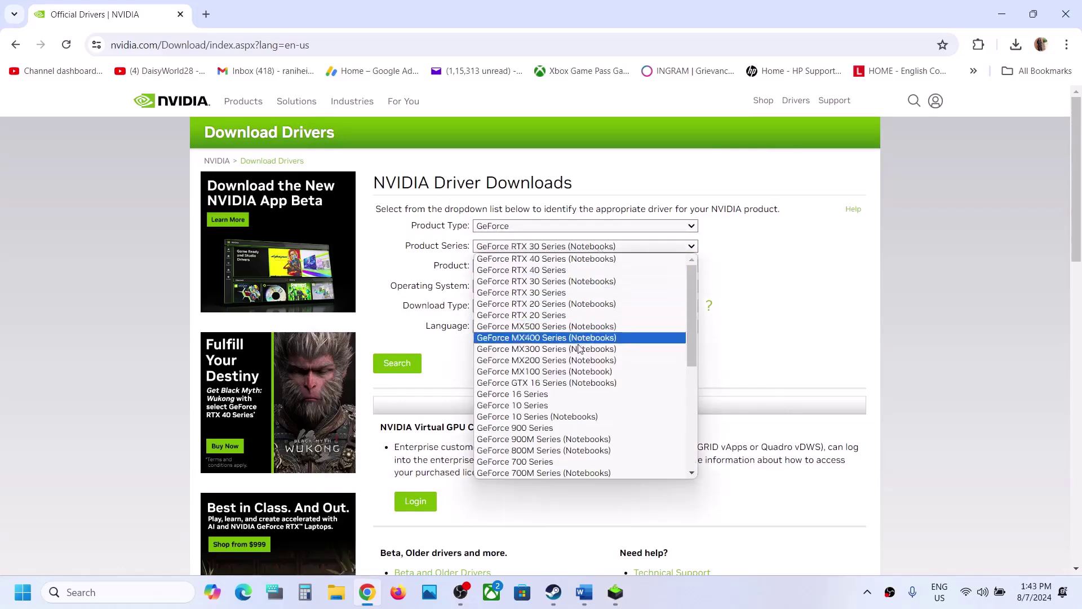
left_click(577, 282)
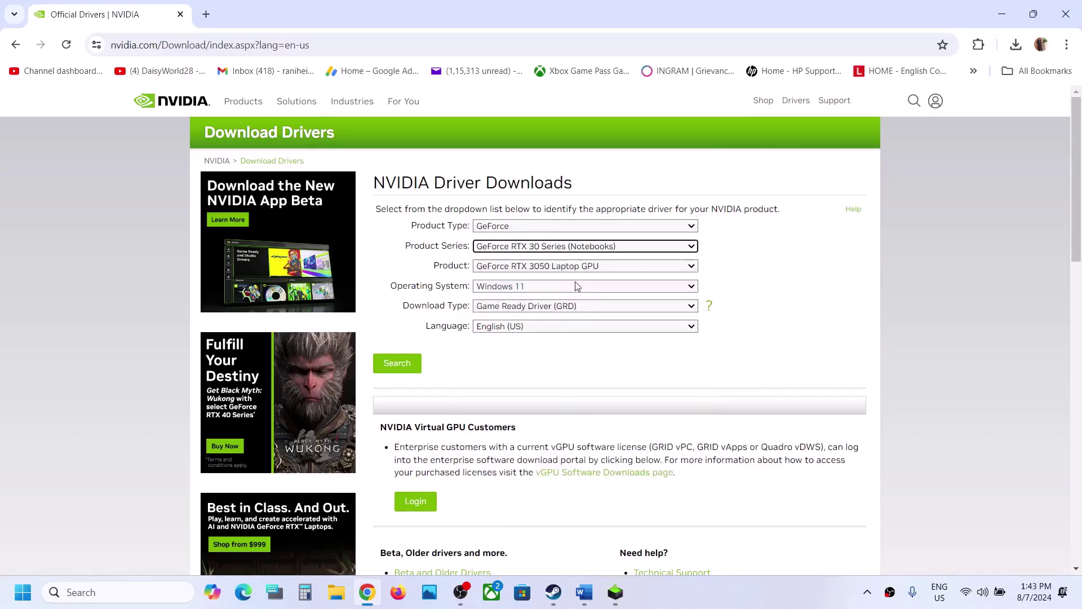
- Choose GeForce RTX 3050 Laptop GPU and Windows 11, search for the driver, and proceed to its download page
left_click(585, 269)
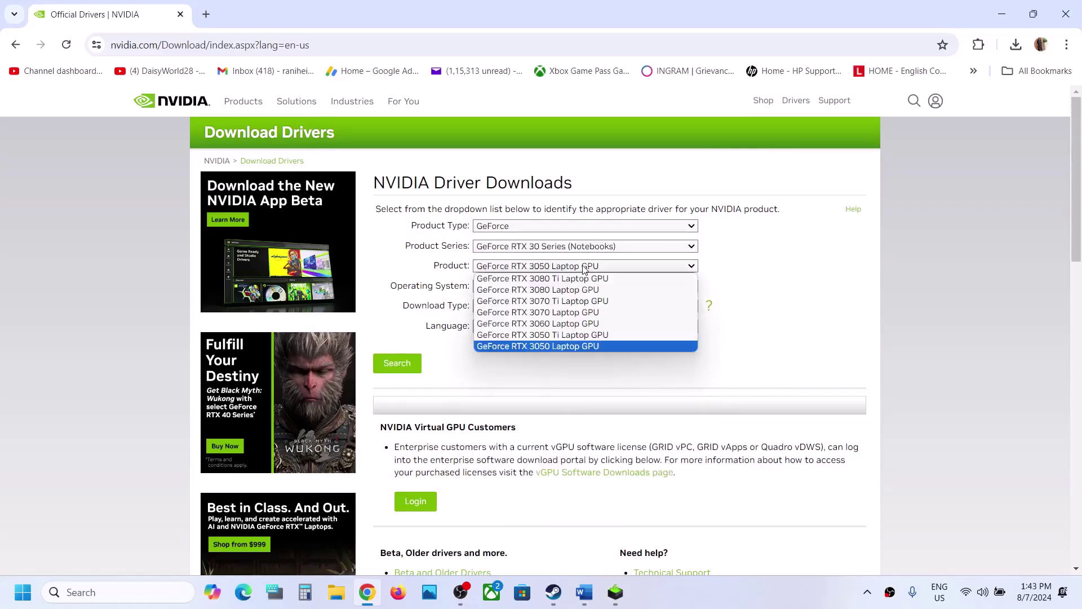
left_click(574, 351)
left_click(528, 288)
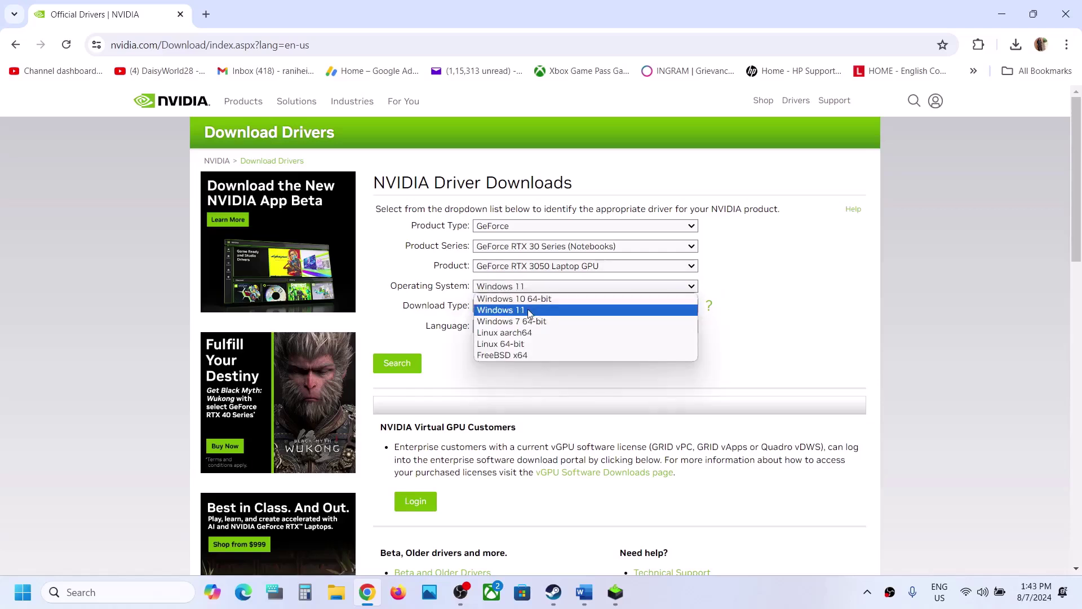
left_click(530, 311)
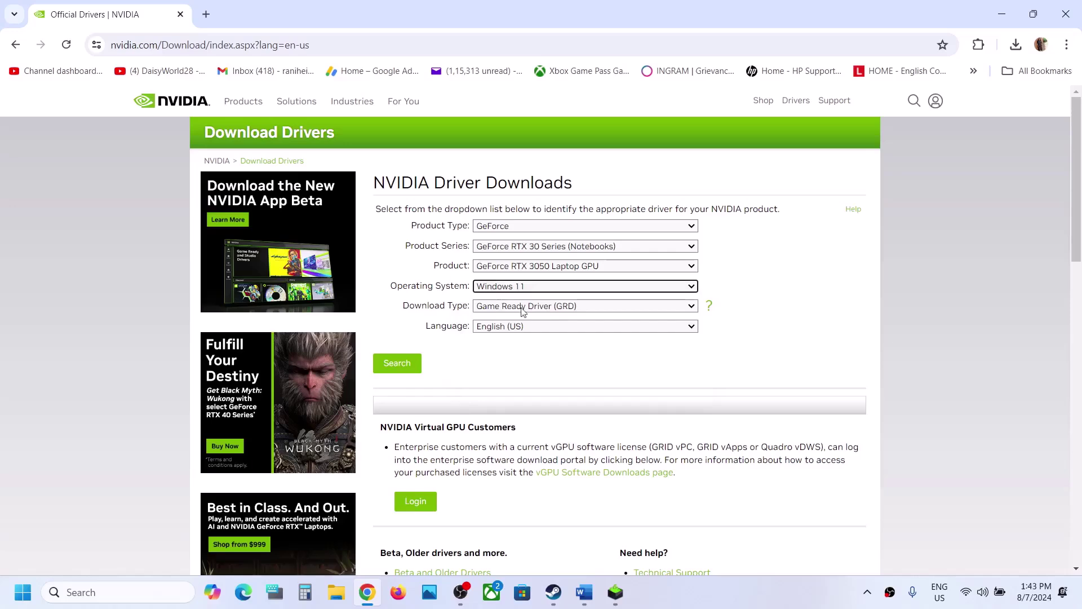
left_click(411, 363)
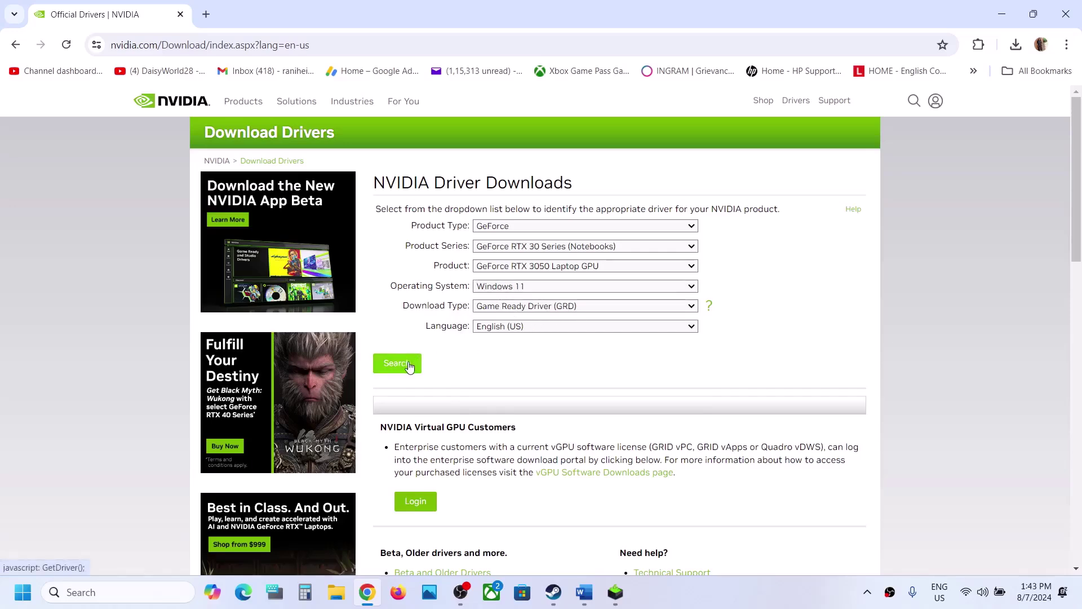
left_click(407, 293)
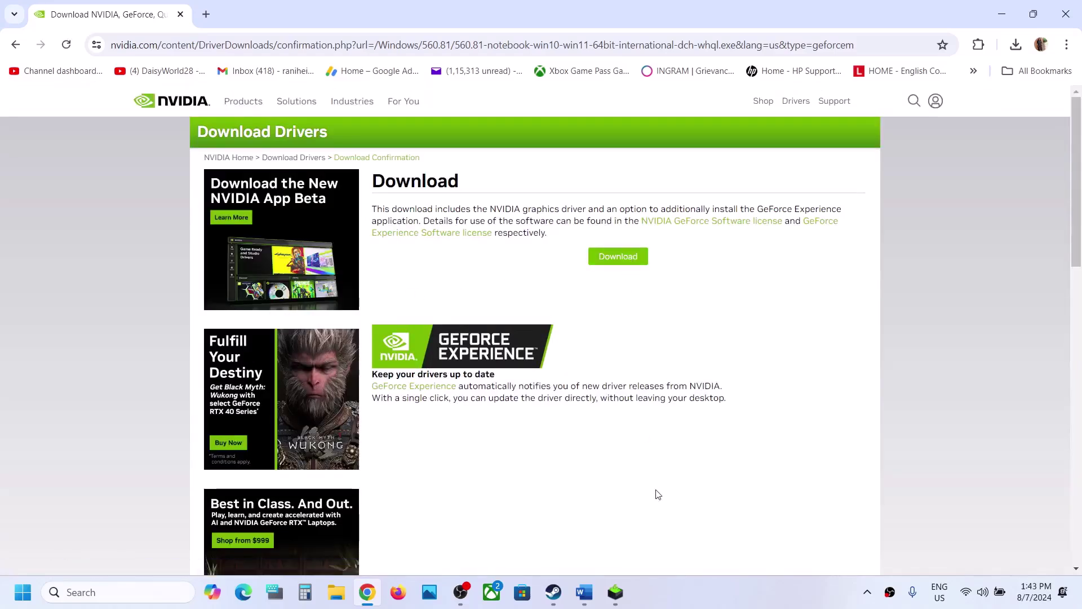
- In the NVIDIA Installer, accept the license, choose Custom (Advanced), and start the driver installation with "Perform a clean installation" enabled
left_click(614, 575)
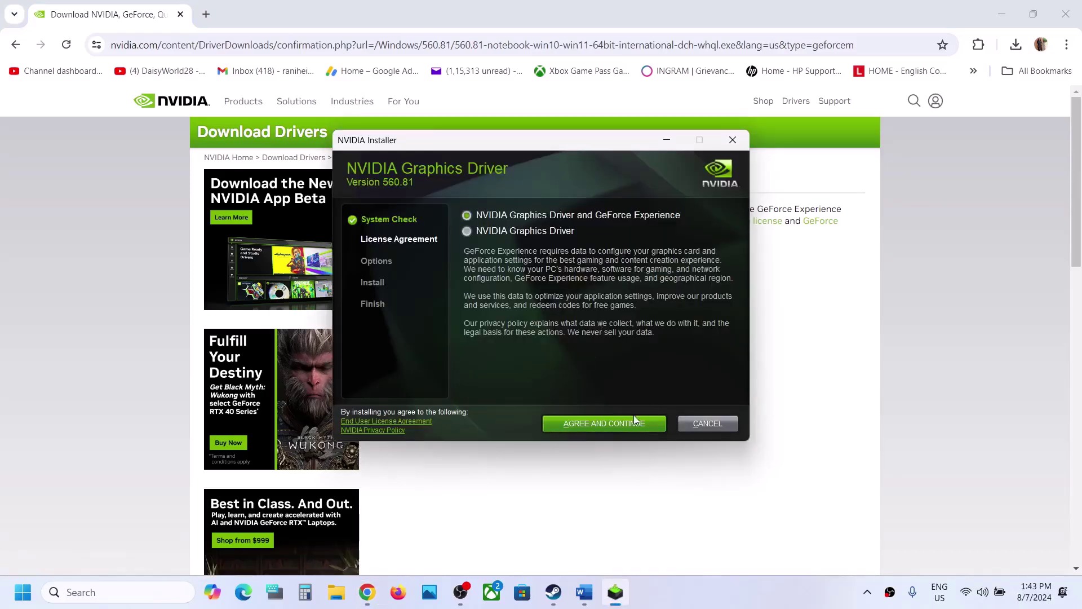
left_click(614, 423)
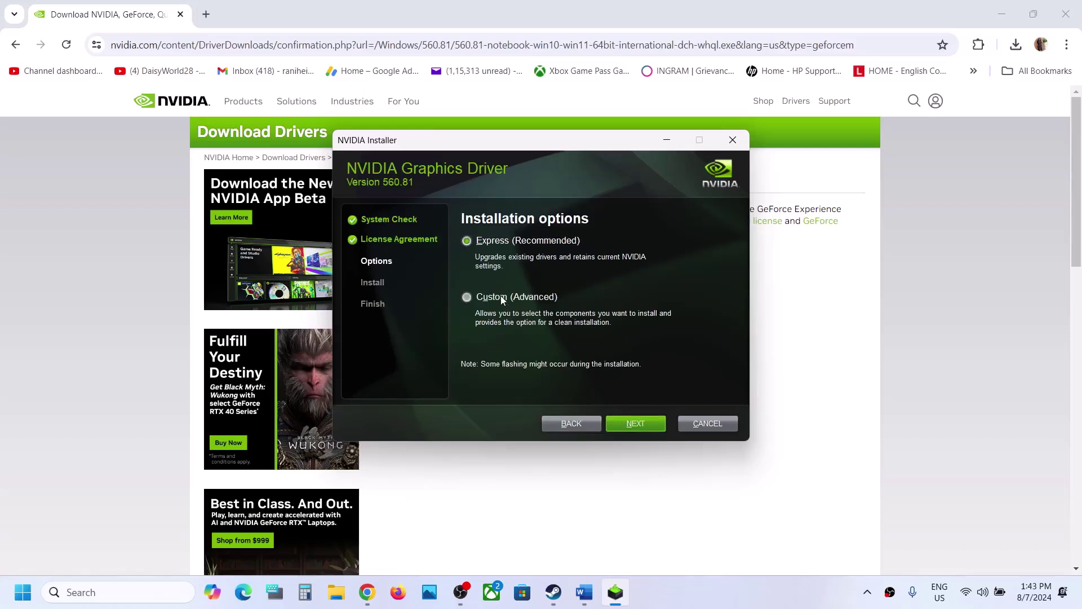
left_click(501, 297)
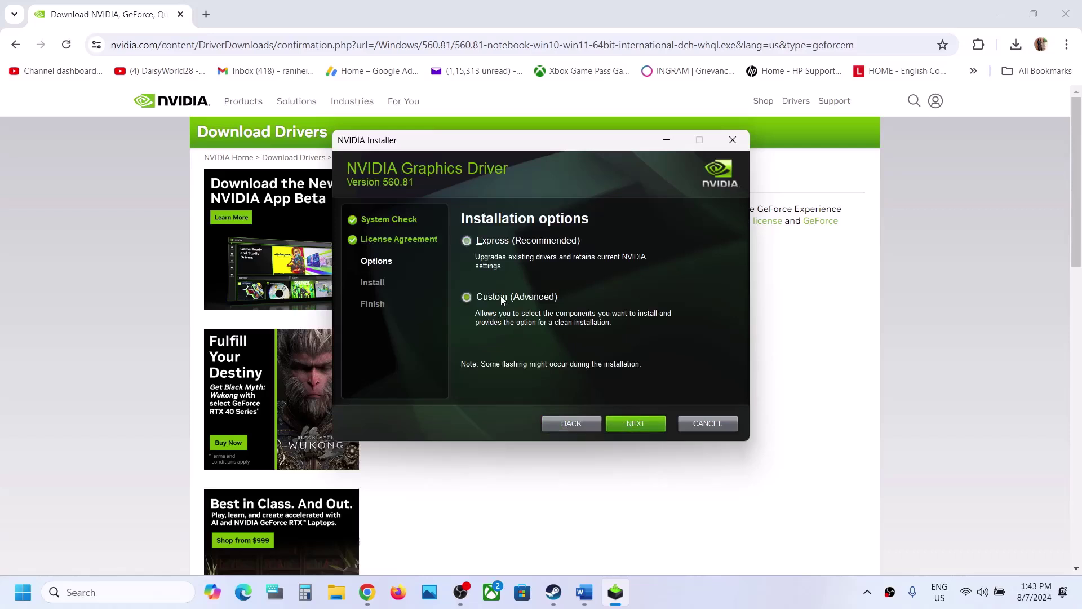
left_click(633, 423)
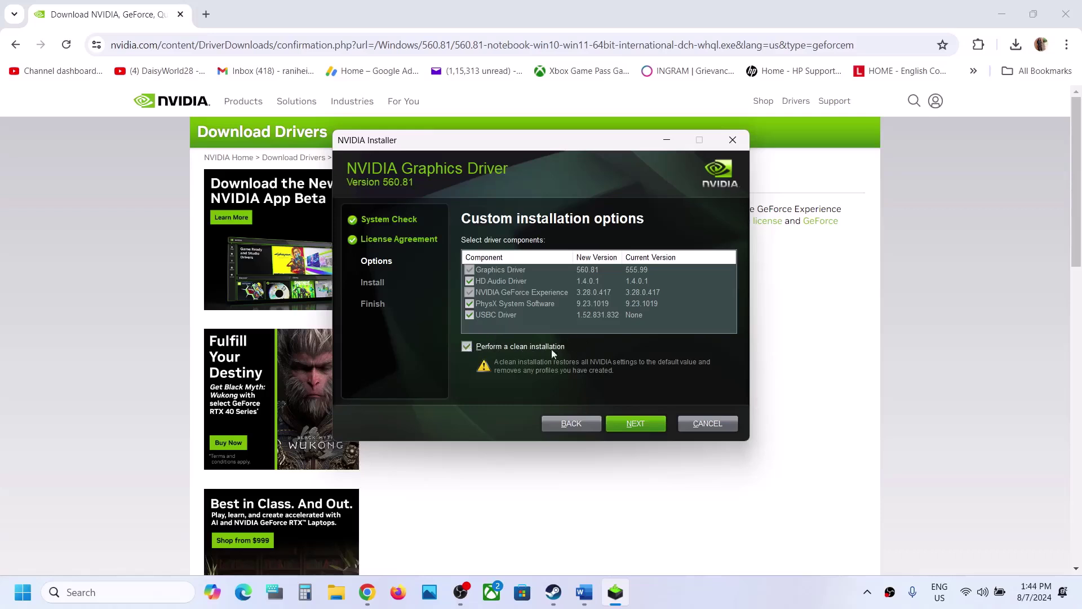
left_click(642, 426)
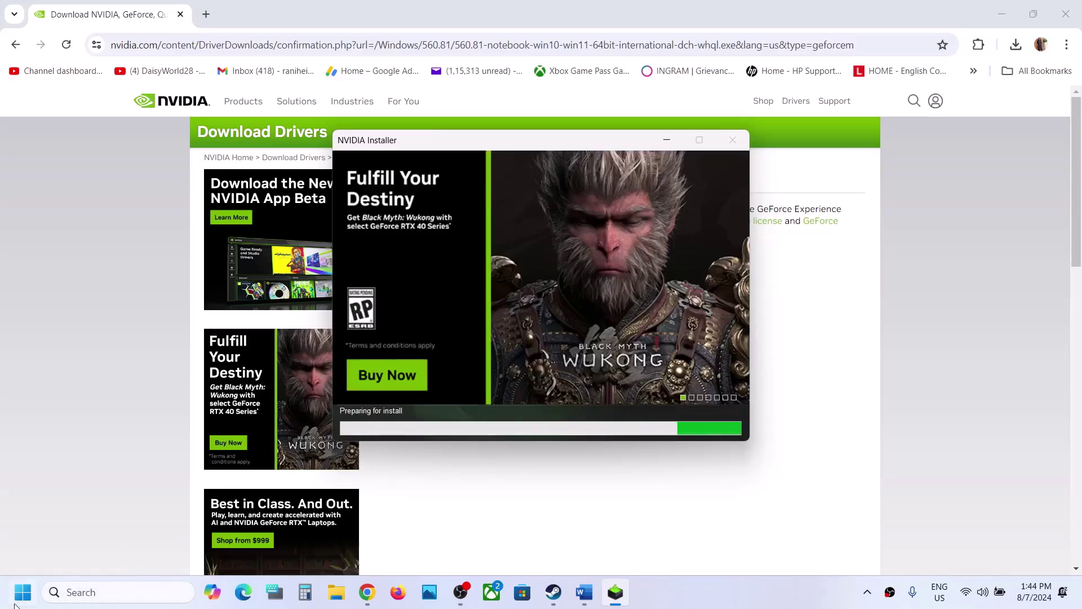
- View the computer's power options, including Restart, and leave them without choosing one
key("super")
left_click(408, 543)
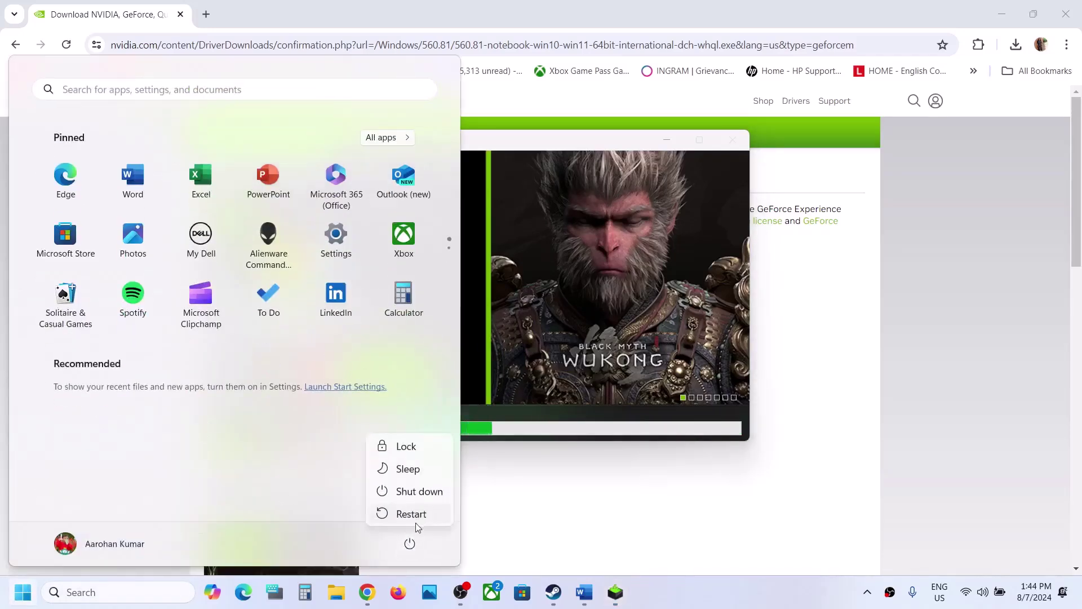
key("Escape")
left_click(655, 323)
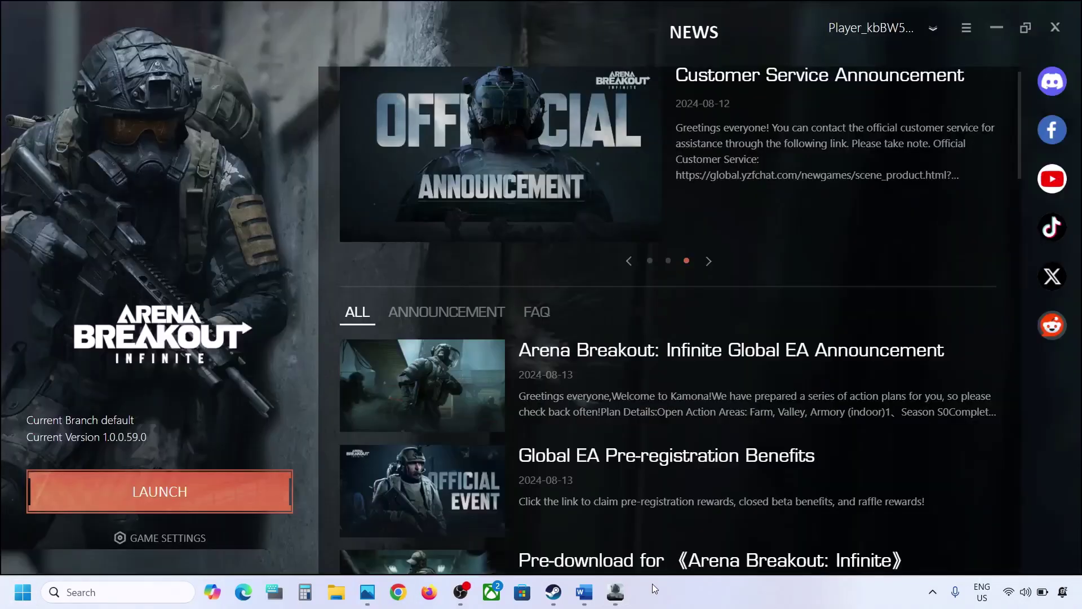
- Switch to the Word document and highlight Step 11's "Run the game on dedicated graphics card"
left_click(584, 592)
scroll(473, 369, "down", 5)
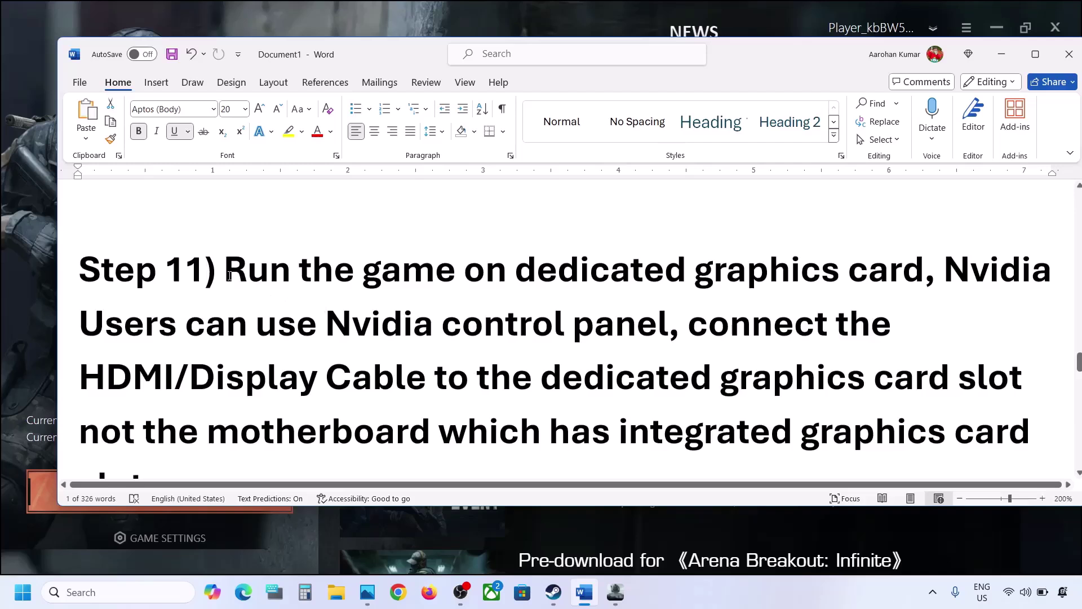
left_click_drag(230, 276, 925, 273)
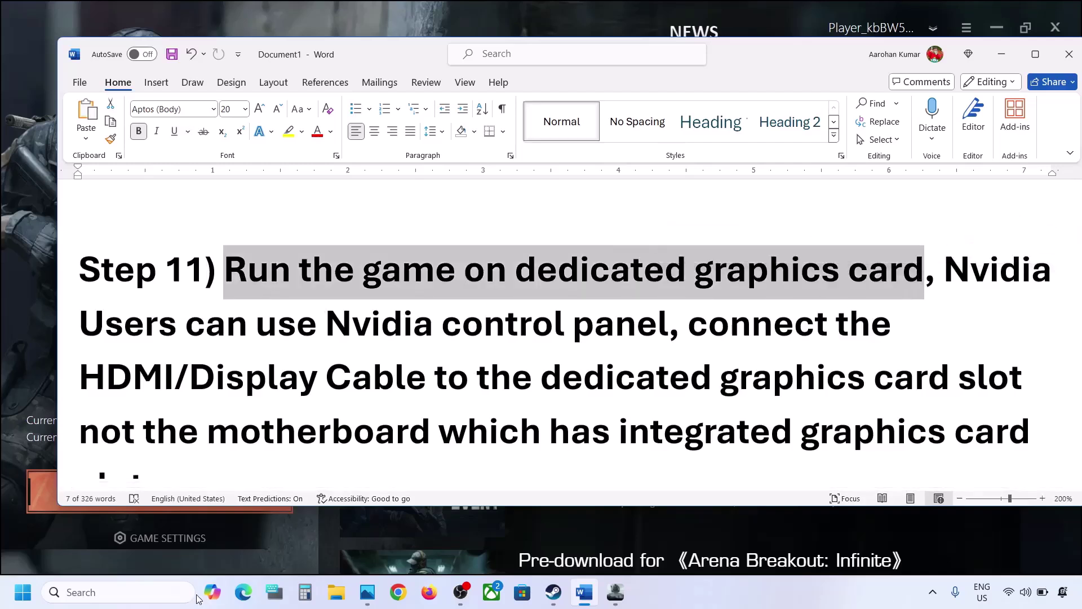
- Search Windows for "graphics" and open Graphics settings
left_click(160, 595)
type("graphic")
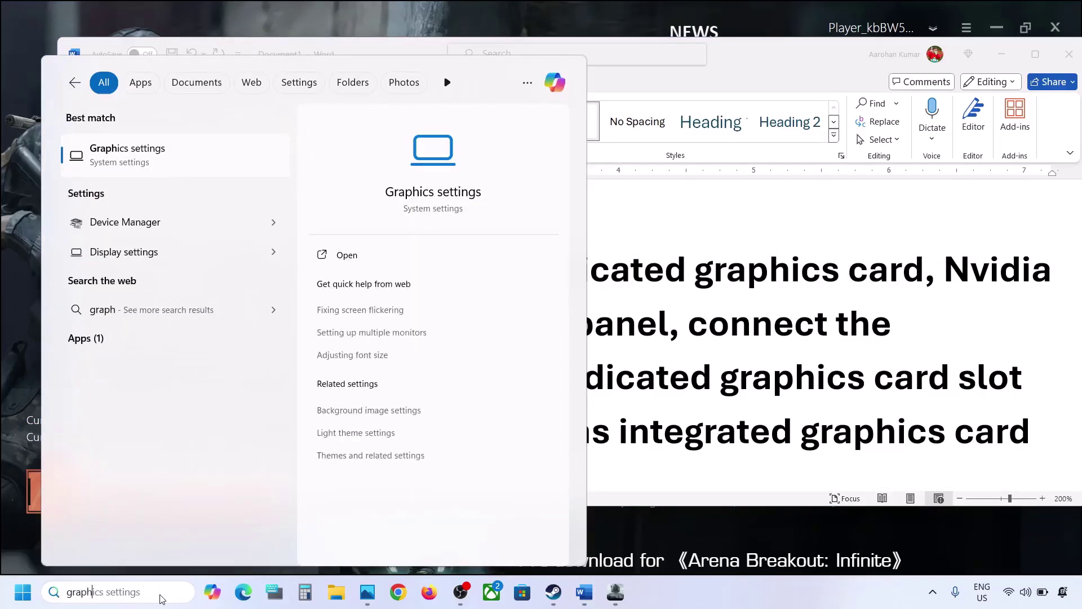
type("s")
key("Return")
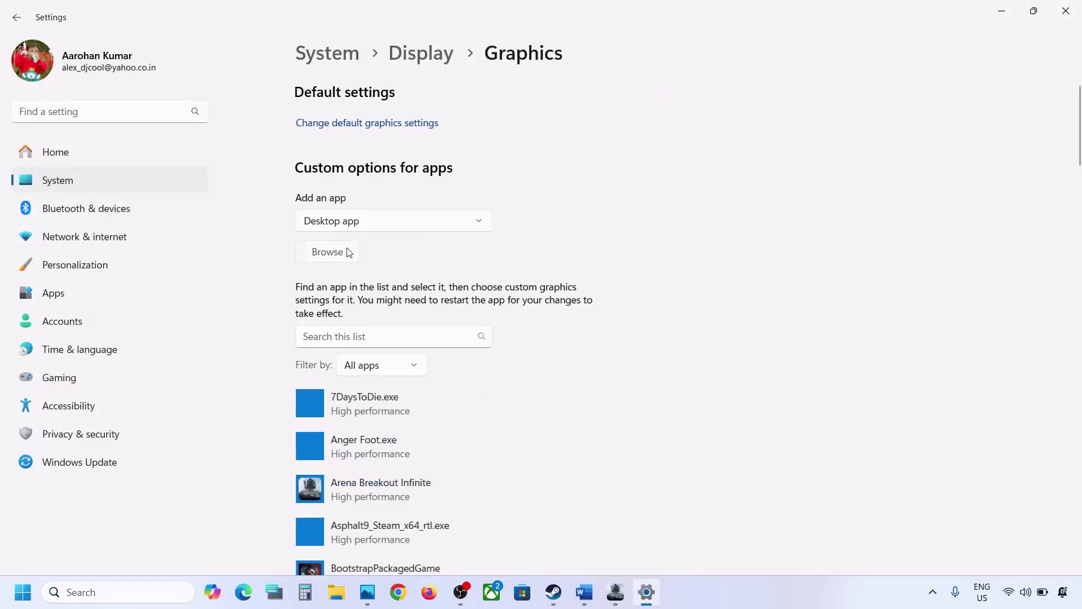
- Try to add GameLoader from C:\Arena Breakout Infinite\ABInfinite\Binaries\Win64 as a desktop app with custom graphics options
left_click(328, 252)
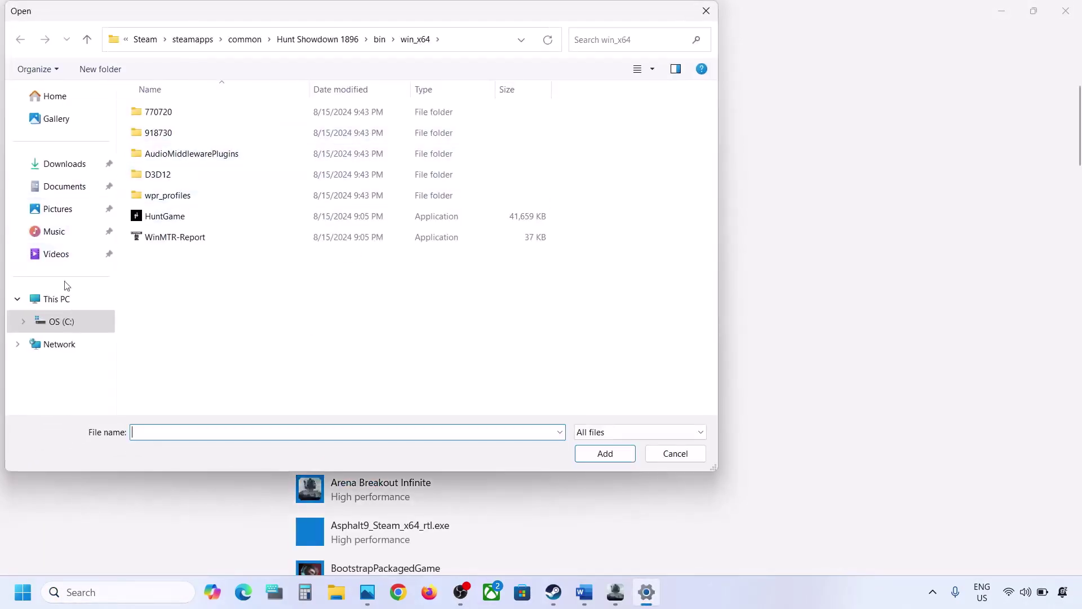
left_click(64, 299)
double_click(219, 137)
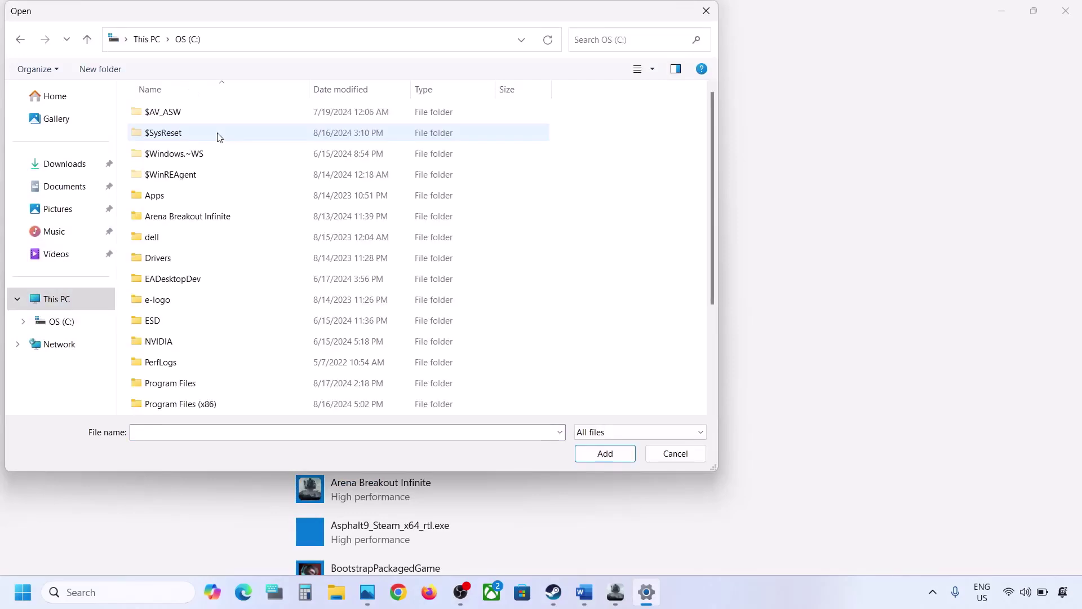
double_click(189, 215)
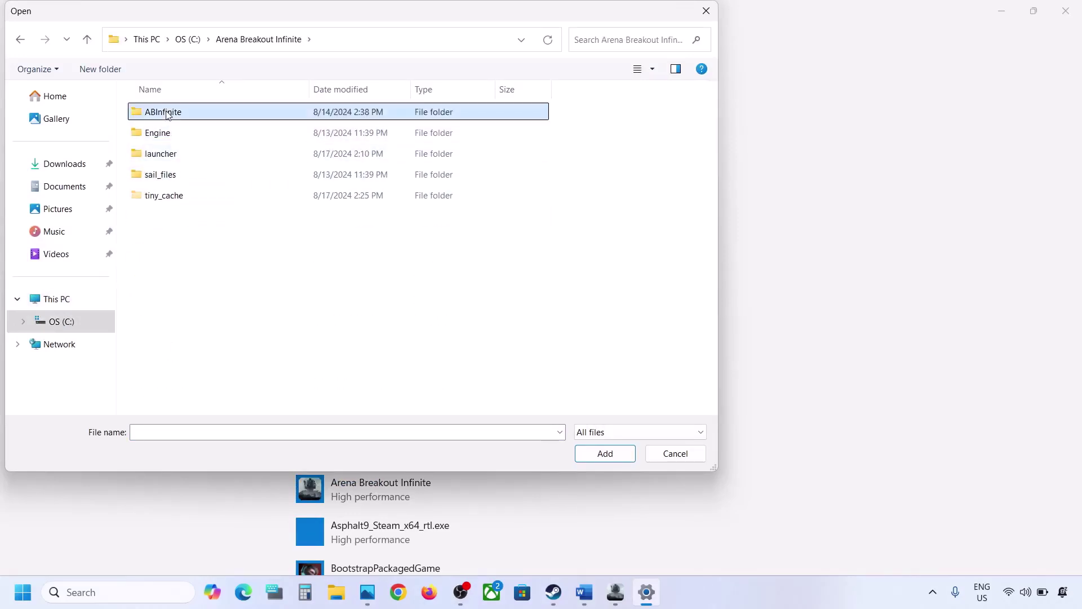
double_click(168, 113)
double_click(167, 113)
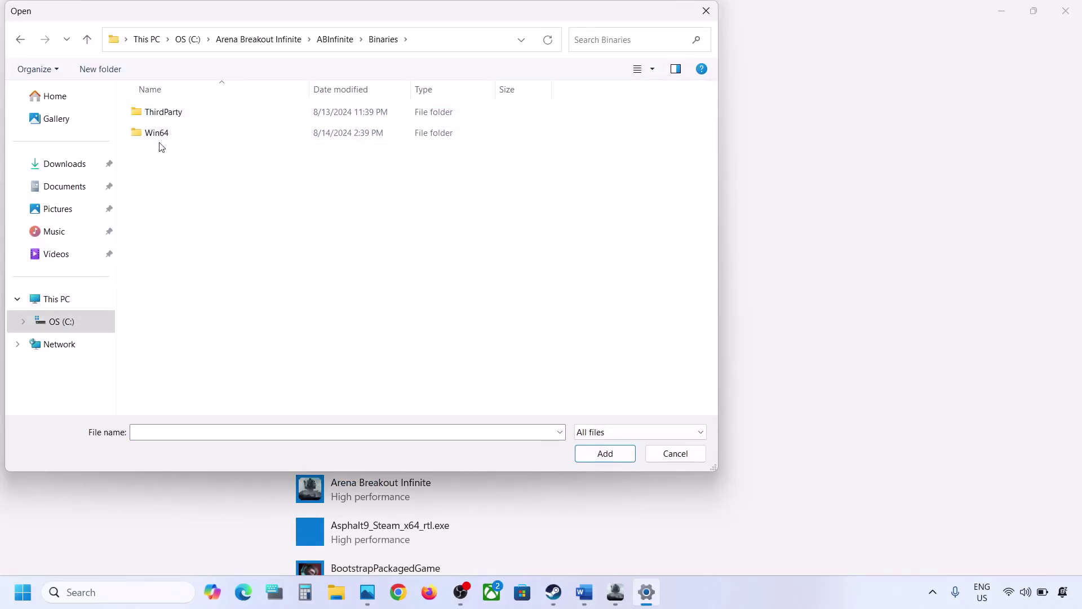
double_click(160, 135)
left_click(197, 264)
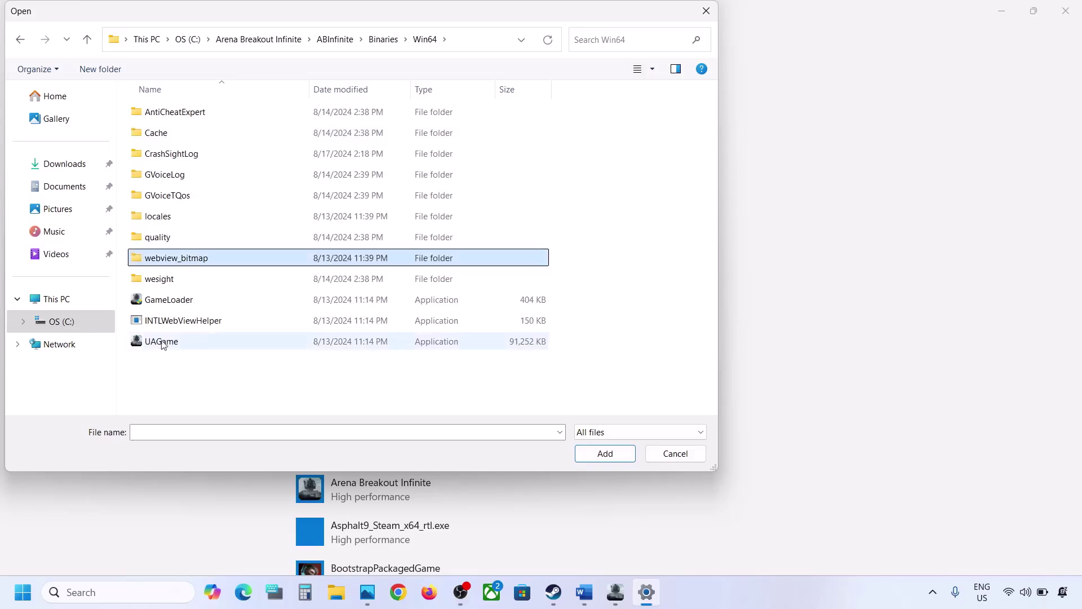
left_click(167, 305)
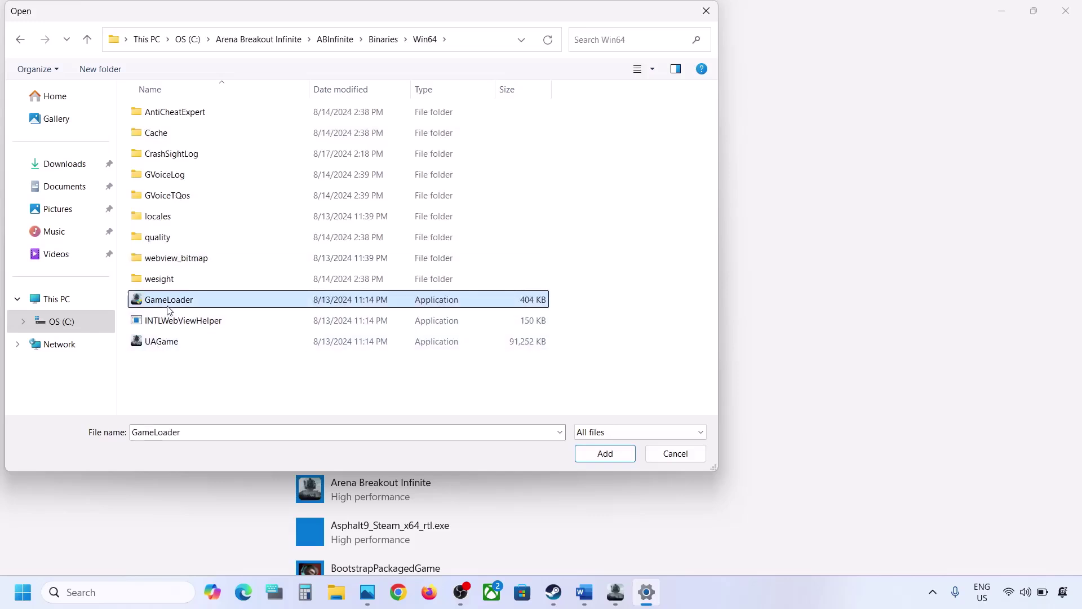
left_click(587, 454)
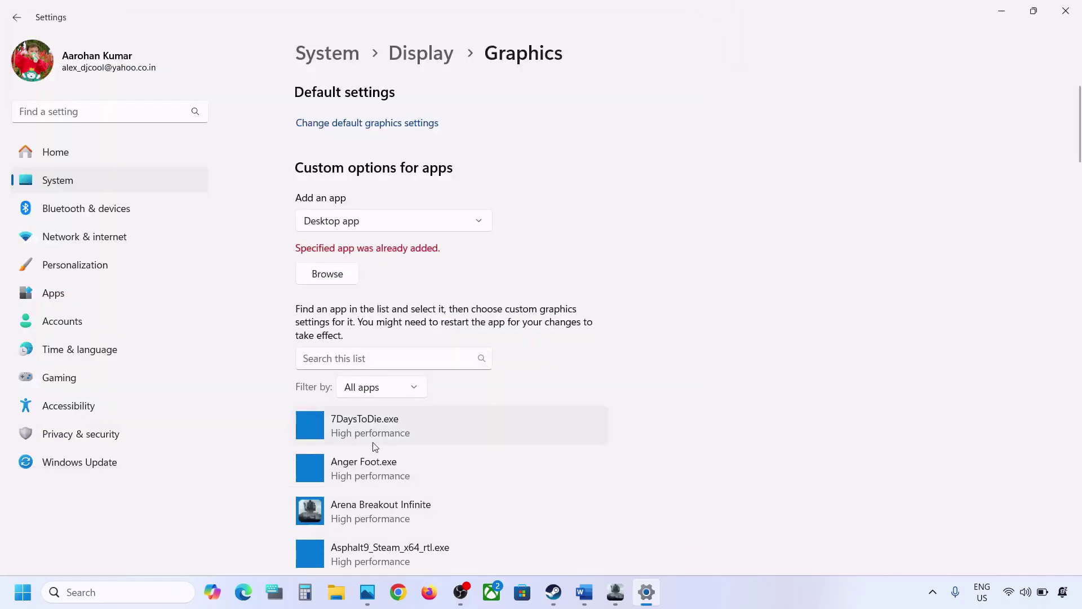
- Find GameLoader in the app list by searching "game" and save its graphics preference as High performance
scroll(369, 417, "down", 1)
type("game")
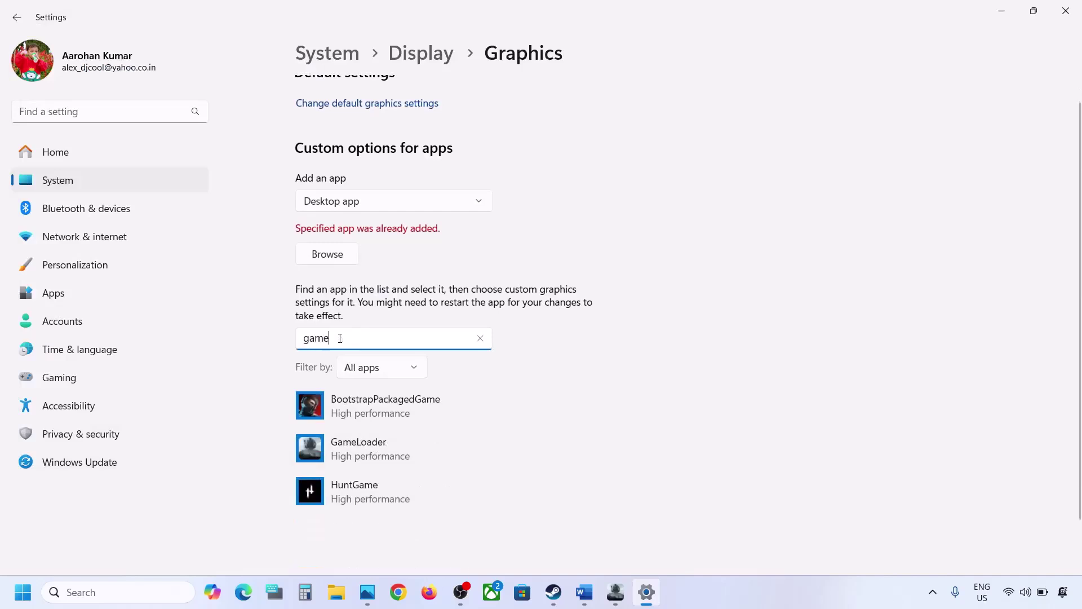
left_click(358, 443)
scroll(407, 451, "down", 3)
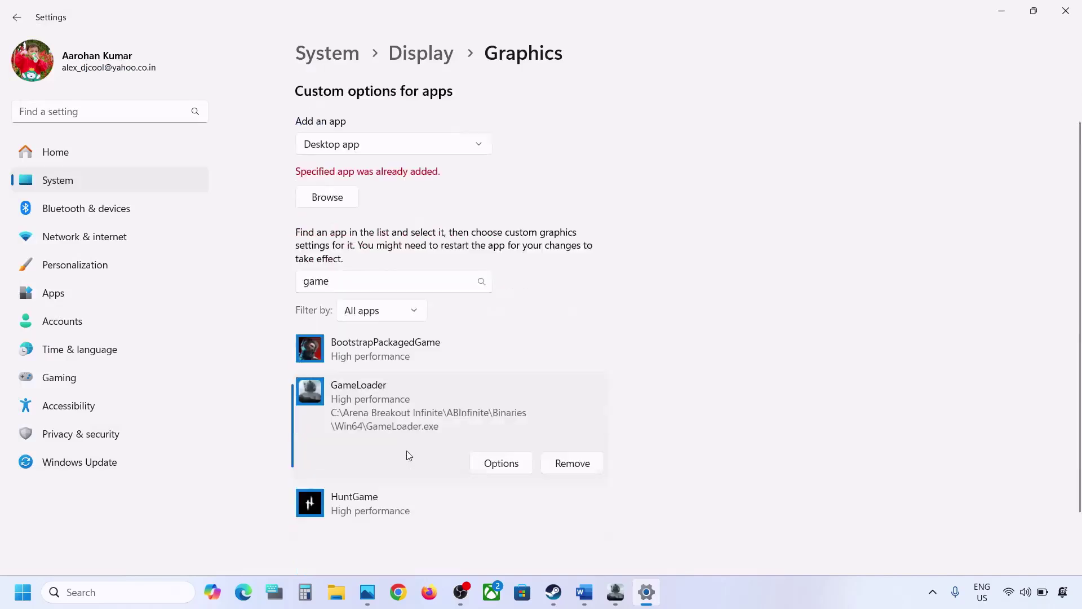
left_click(500, 440)
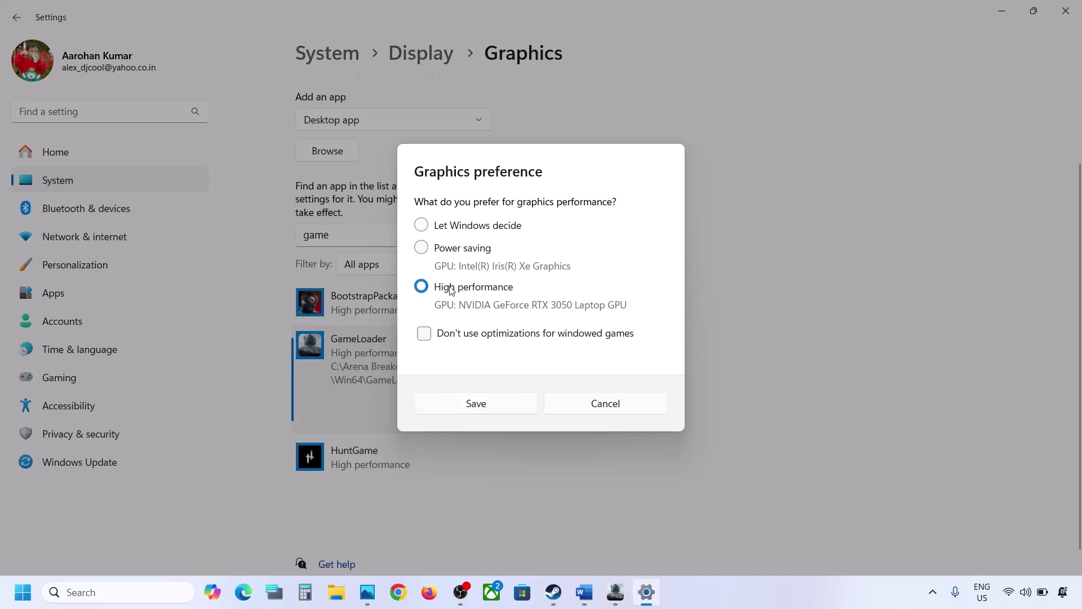
left_click(492, 403)
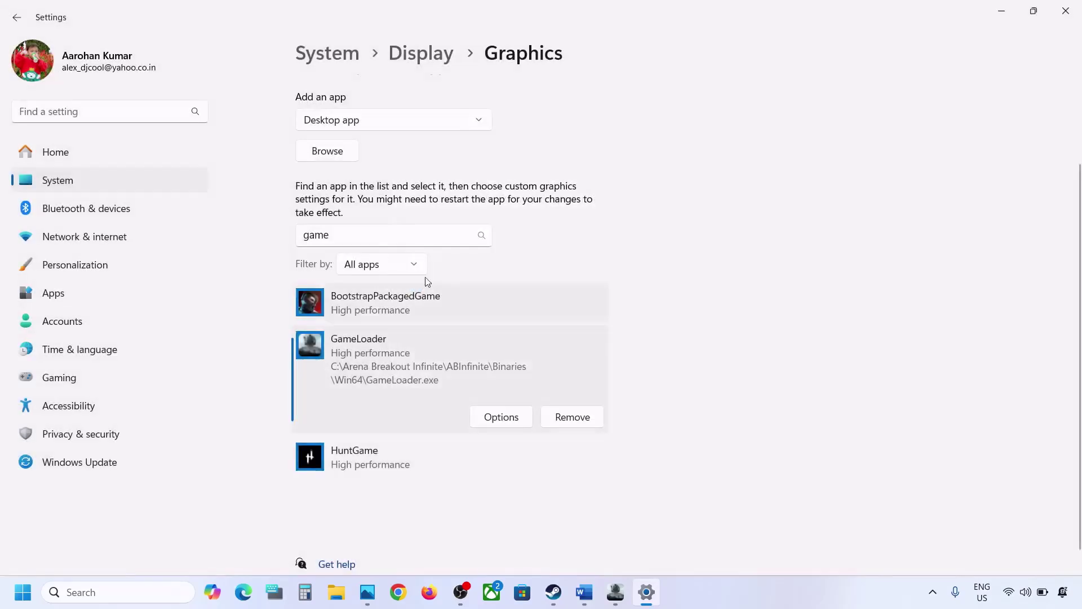
- Try to add UAGame from the same Win64 folder as a desktop app with custom graphics options
left_click(341, 155)
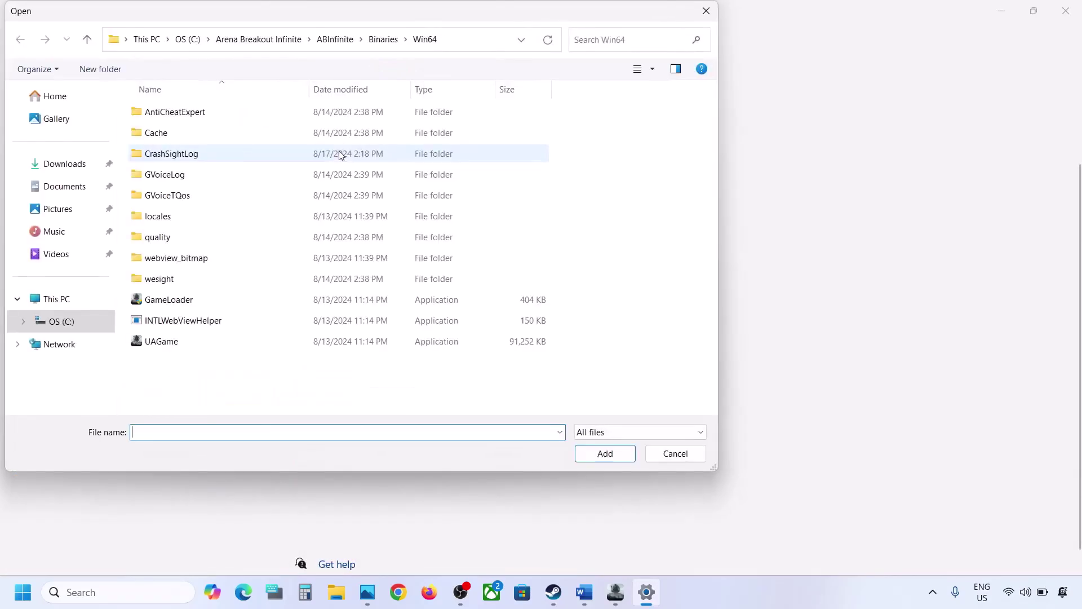
left_click(174, 345)
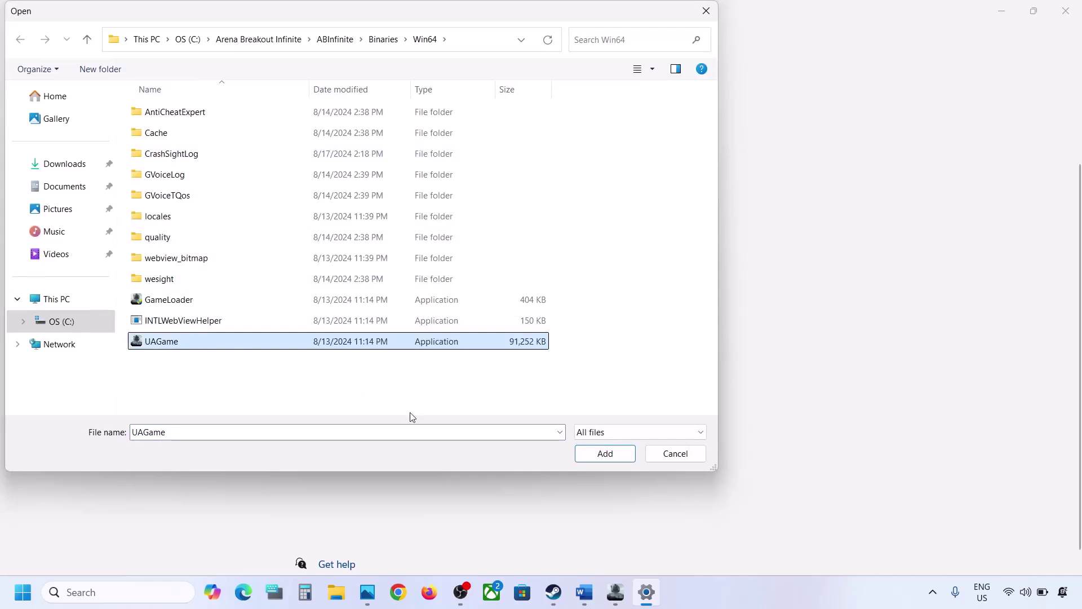
left_click(621, 457)
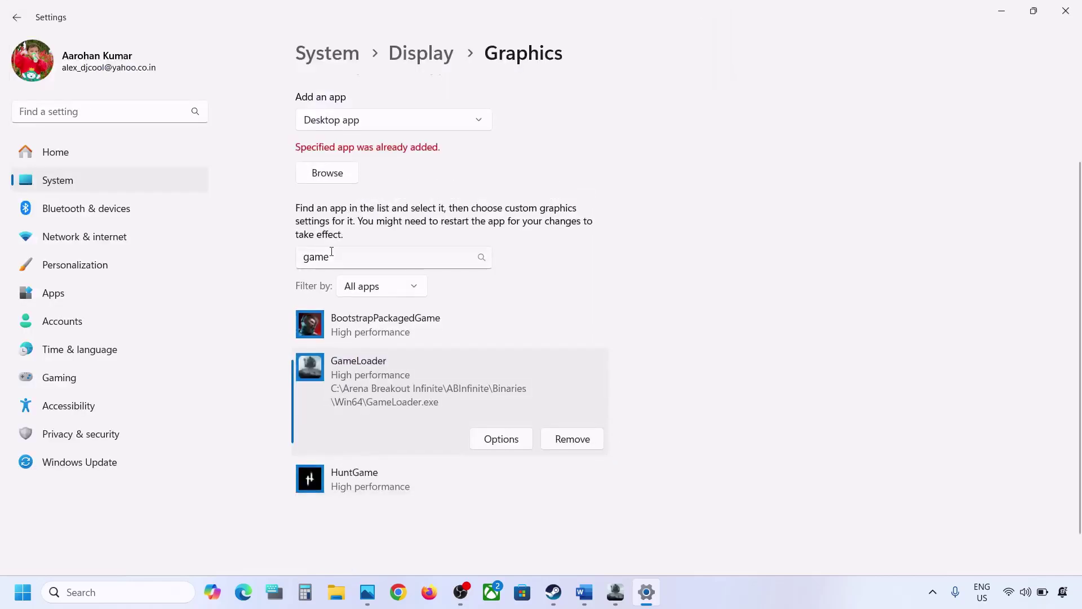
- Search the custom graphics app list for "ua", clear the search, and close Settings
left_click_drag(332, 252, 292, 255)
type("ua")
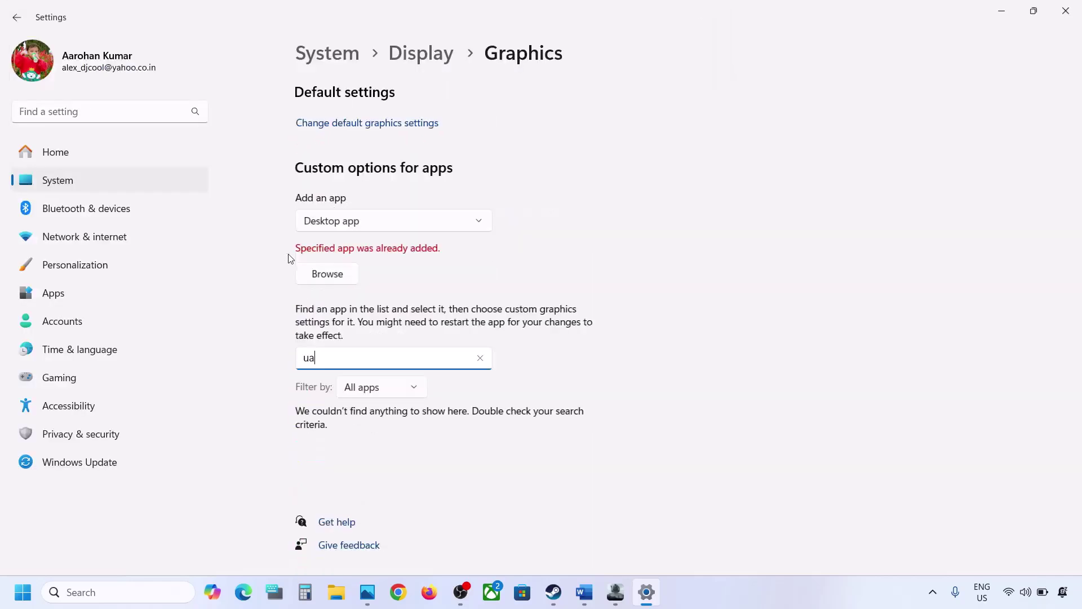
left_click(409, 299)
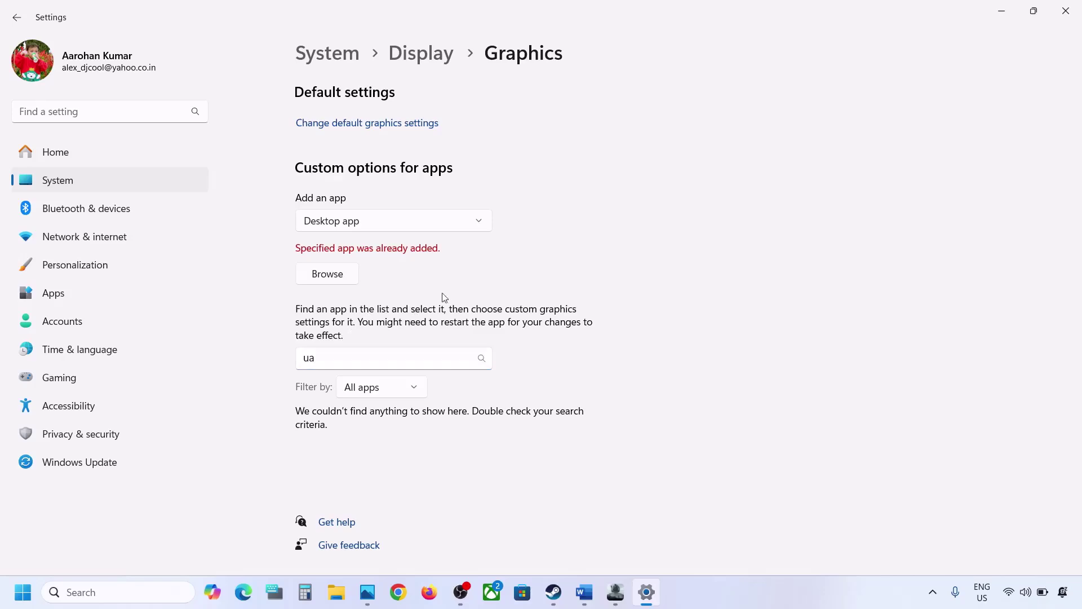
double_click(432, 365)
key("BackSpace")
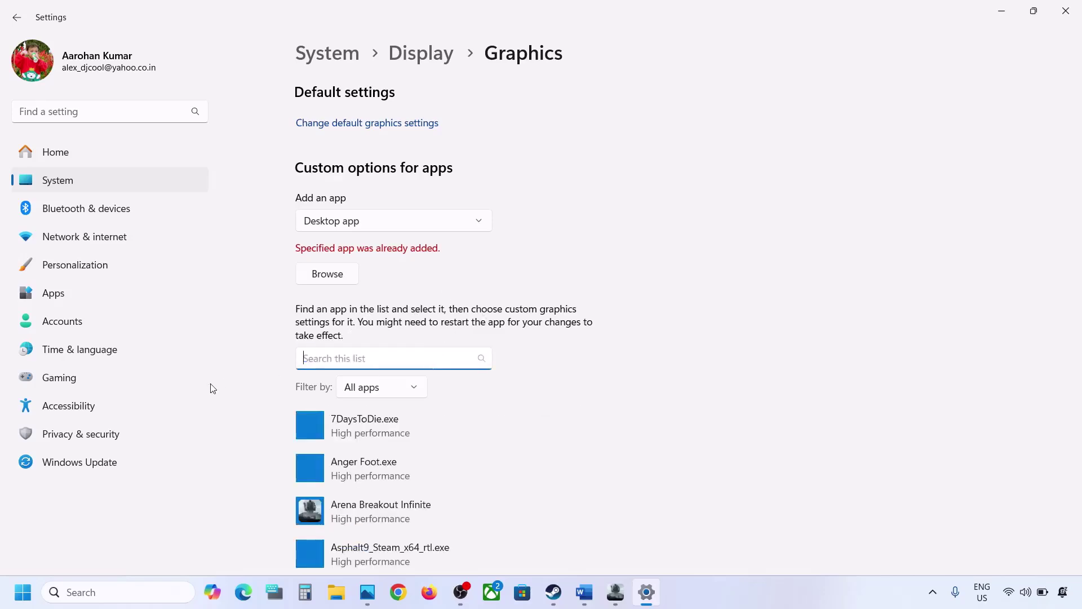
left_click(1065, 11)
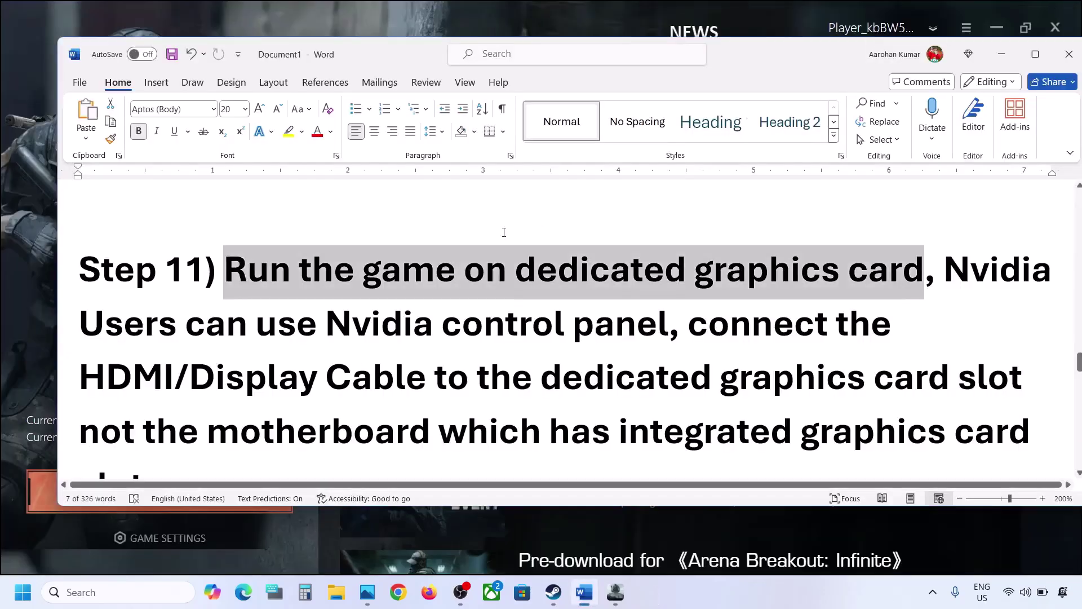
- In the Word document, highlight Step 11's advice to connect the HDMI/Display Cable to the dedicated graphics card, then clear the selection
scroll(404, 272, "down", 1)
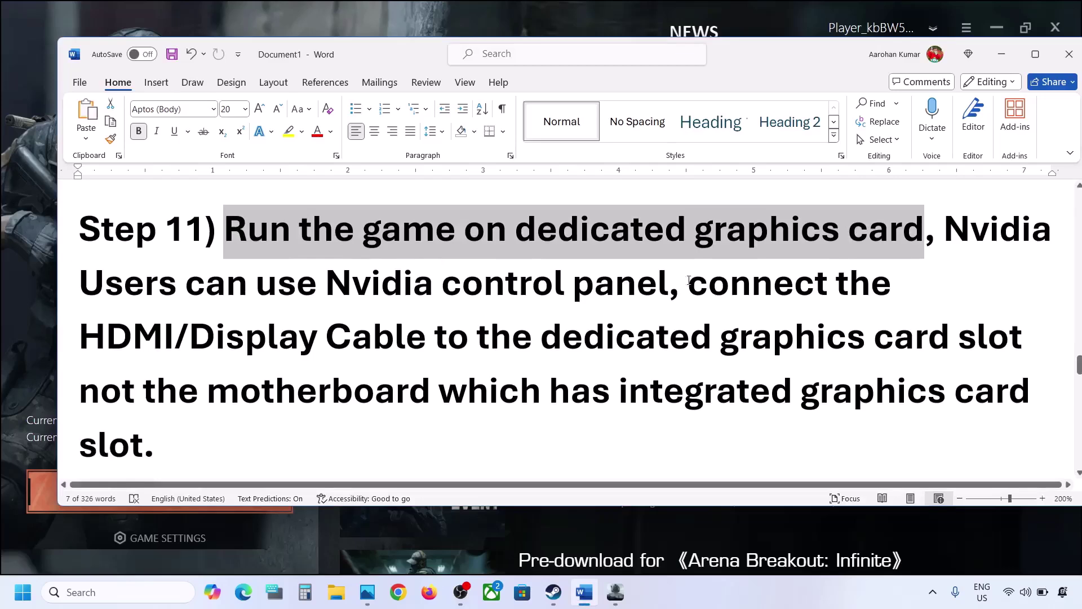
left_click_drag(691, 283, 952, 343)
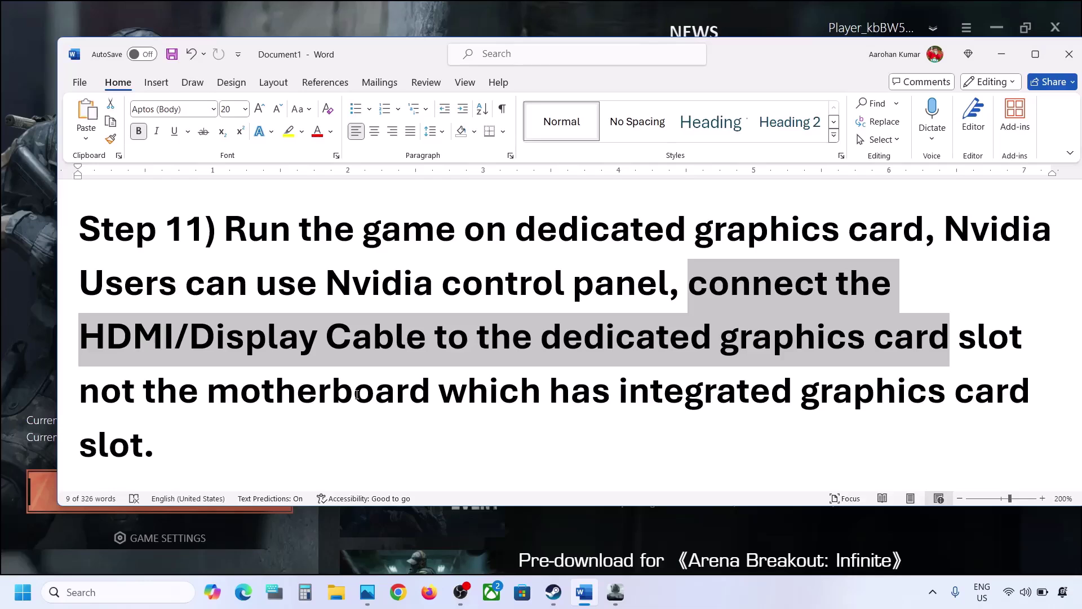
left_click(312, 401)
scroll(313, 403, "down", 5)
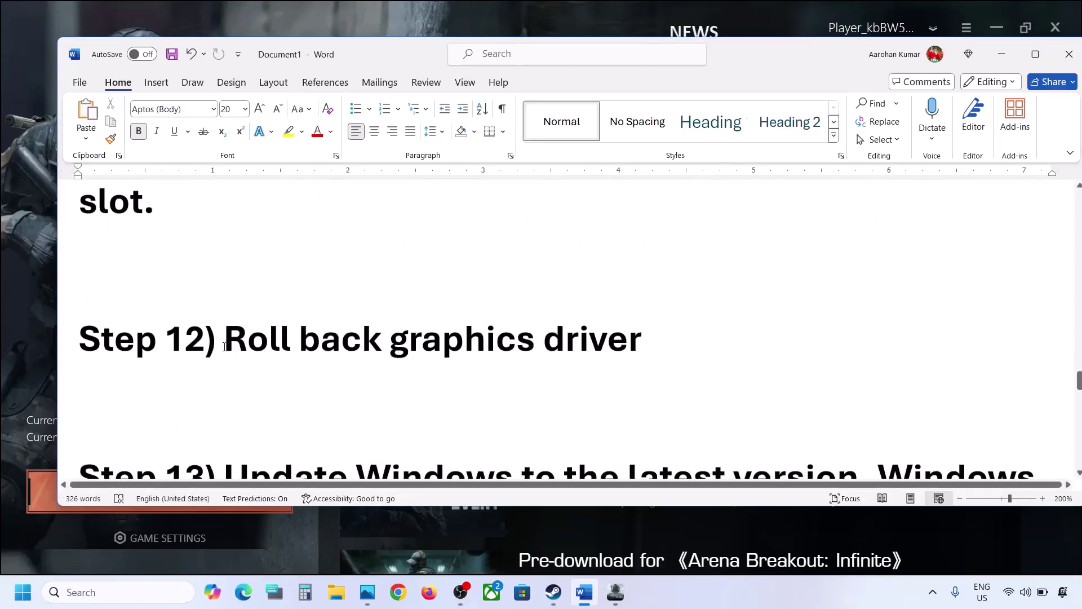
- Highlight Step 12's "Roll back graphics driver" and look over the neighbouring steps in the document
left_click_drag(225, 339, 641, 338)
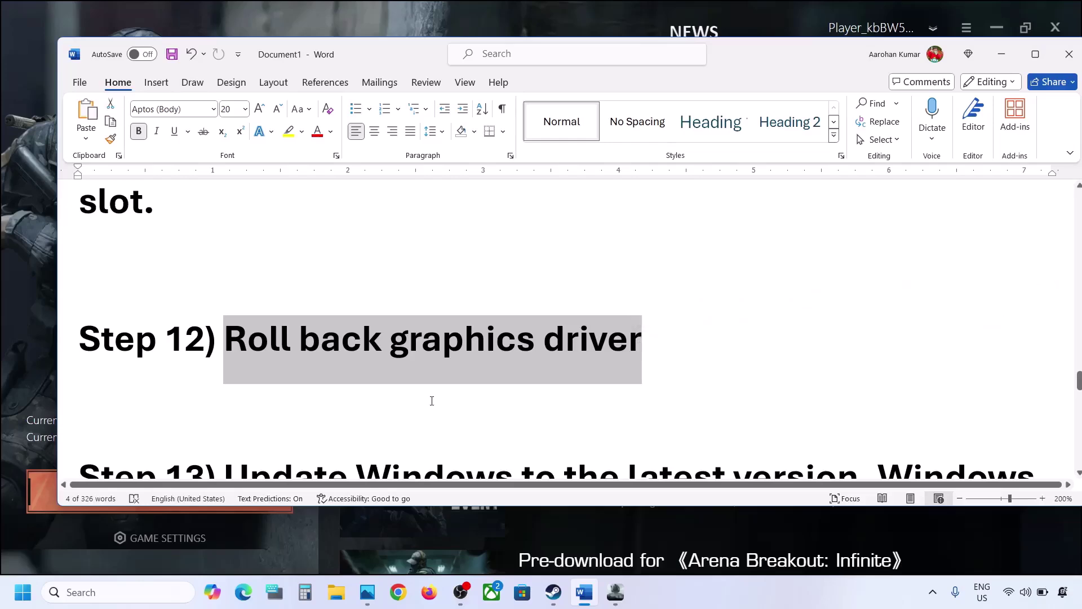
scroll(520, 352, "up", 8)
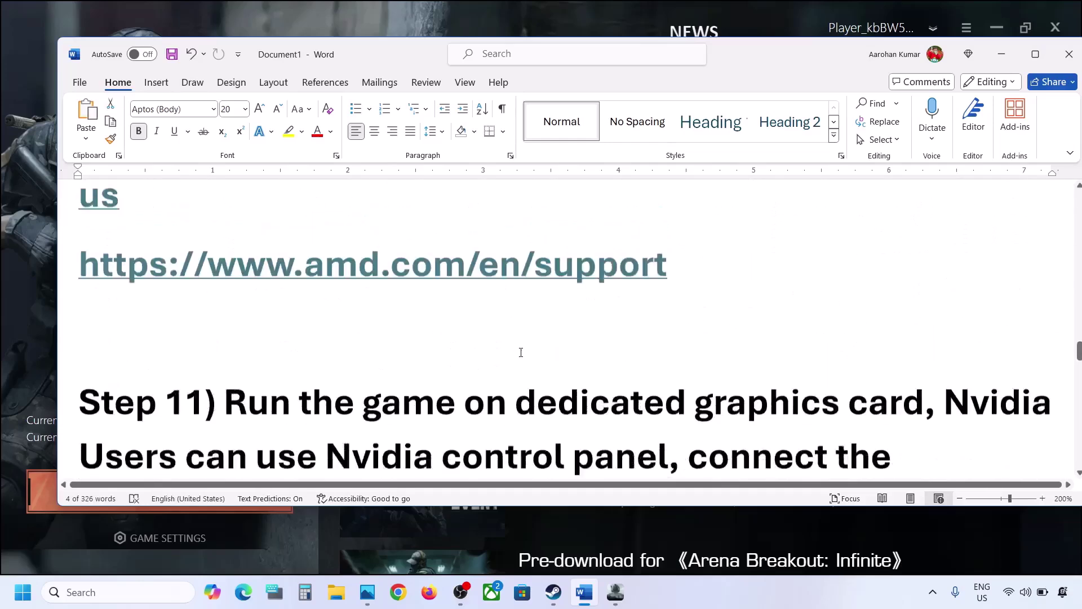
scroll(521, 352, "down", 8)
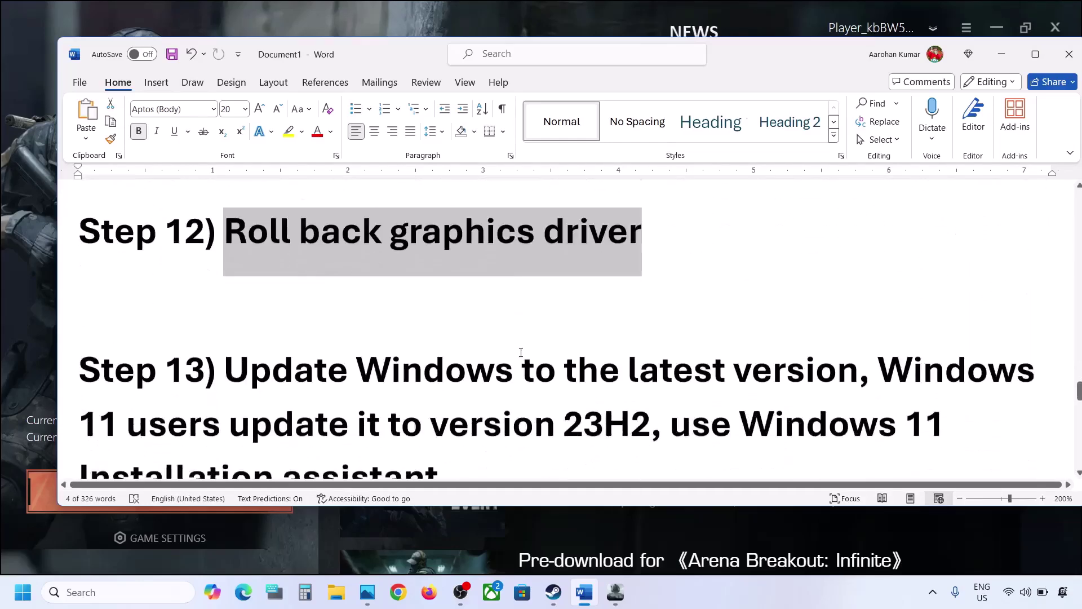
scroll(521, 353, "up", 3)
double_click(515, 355)
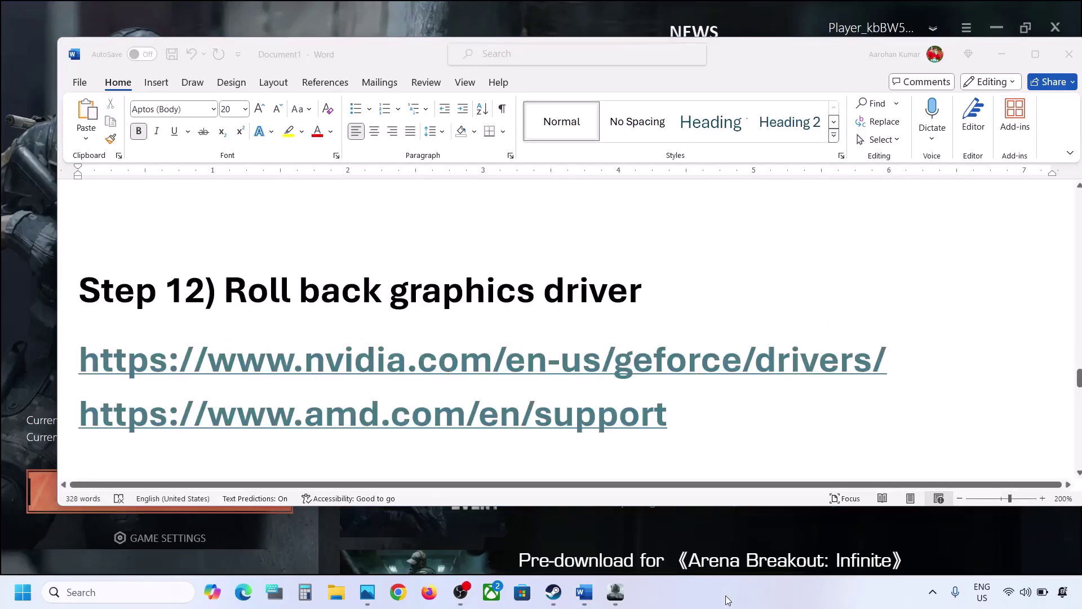
- Select the NVIDIA GeForce drivers link under Step 12 and open it in the browser
left_click(899, 359)
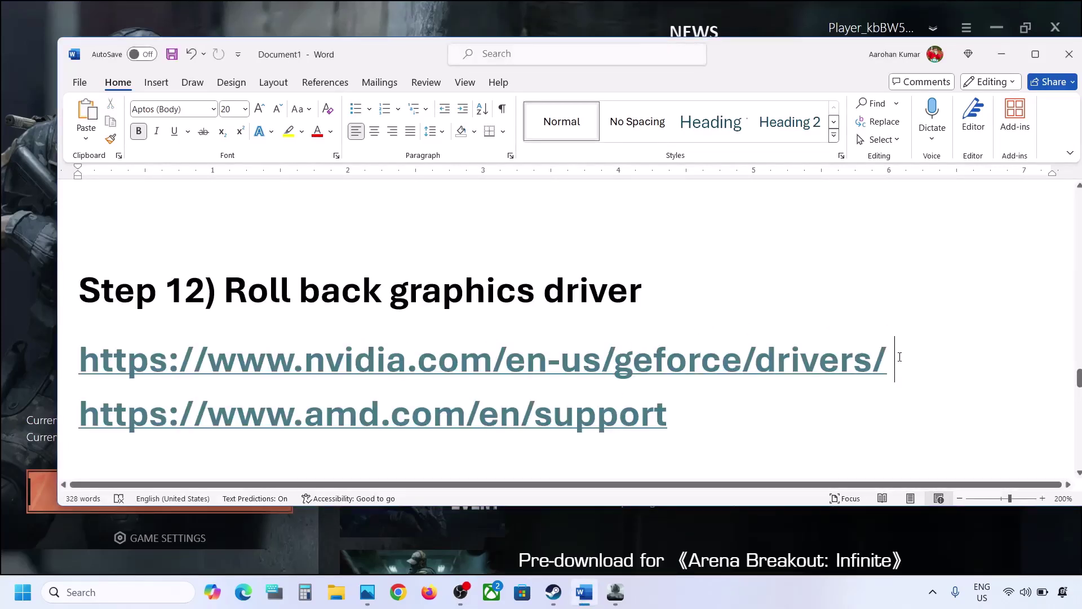
left_click_drag(896, 361, 224, 361)
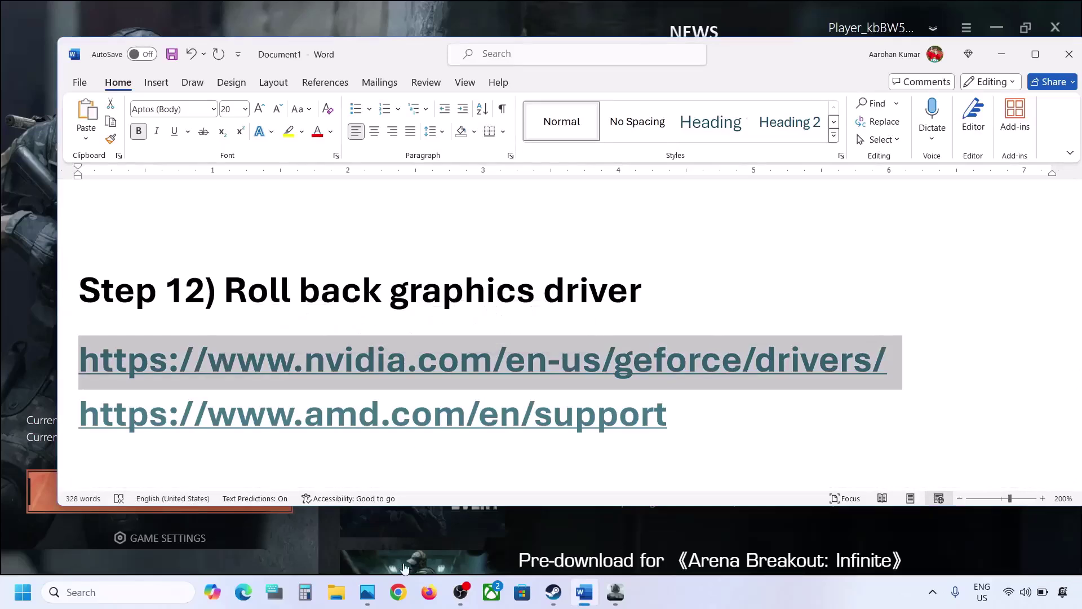
left_click(224, 361, "ctrl")
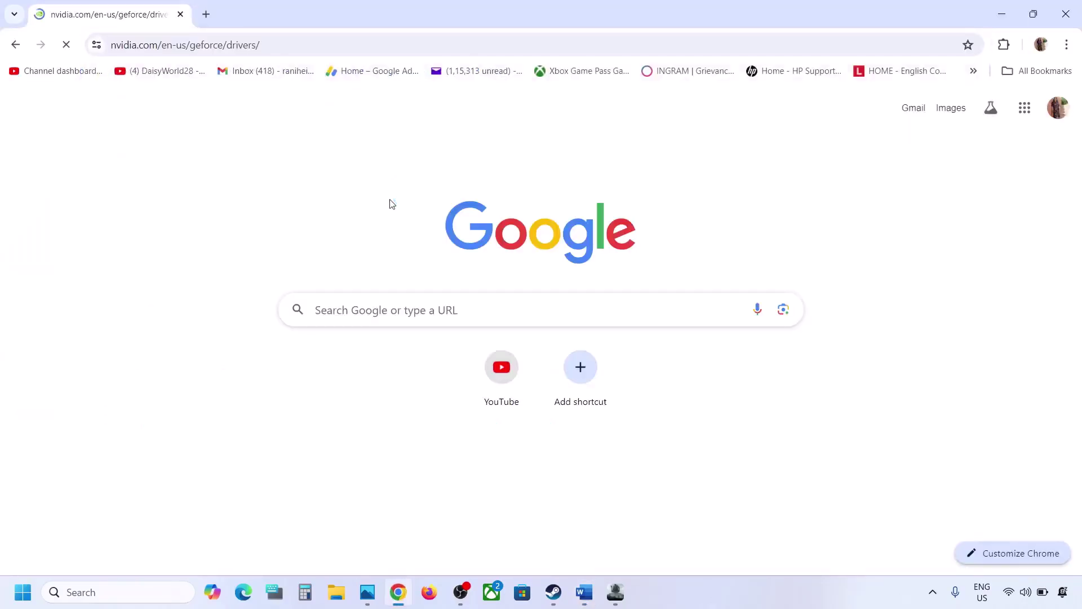
- Run the manual driver search for the GeForce RTX 3050 Laptop GPU on Windows 11 and look through the driver results
scroll(404, 309, "down", 5)
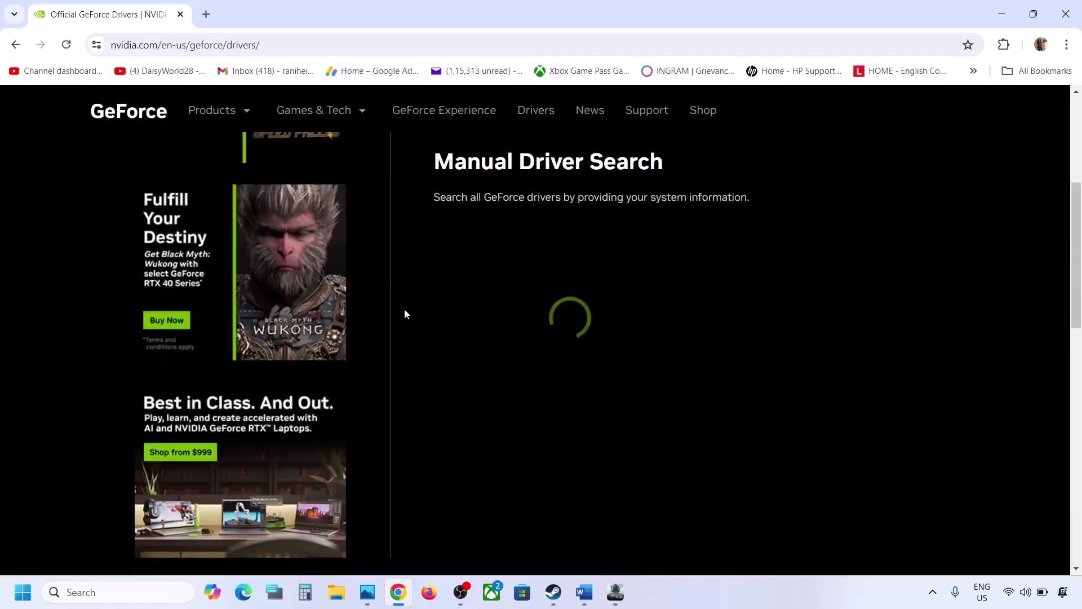
scroll(643, 428, "down", 1)
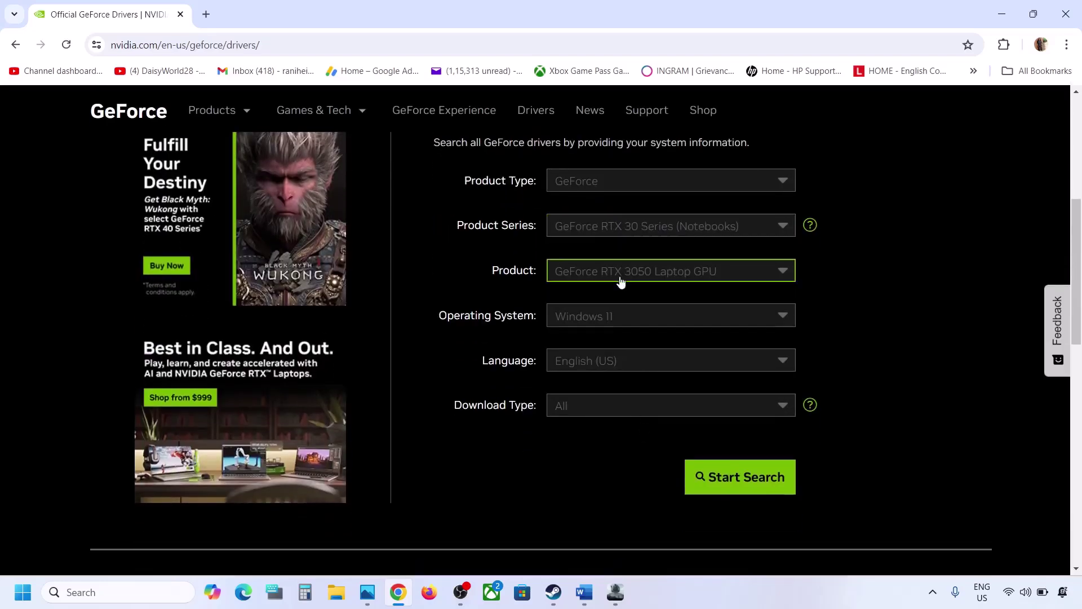
left_click(724, 480)
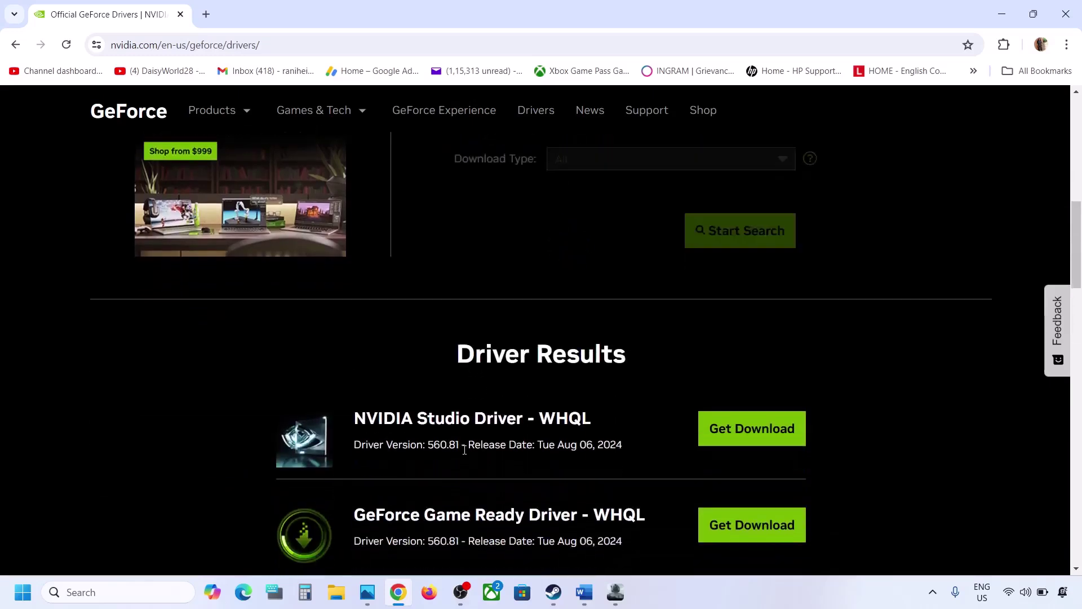
scroll(464, 449, "down", 2)
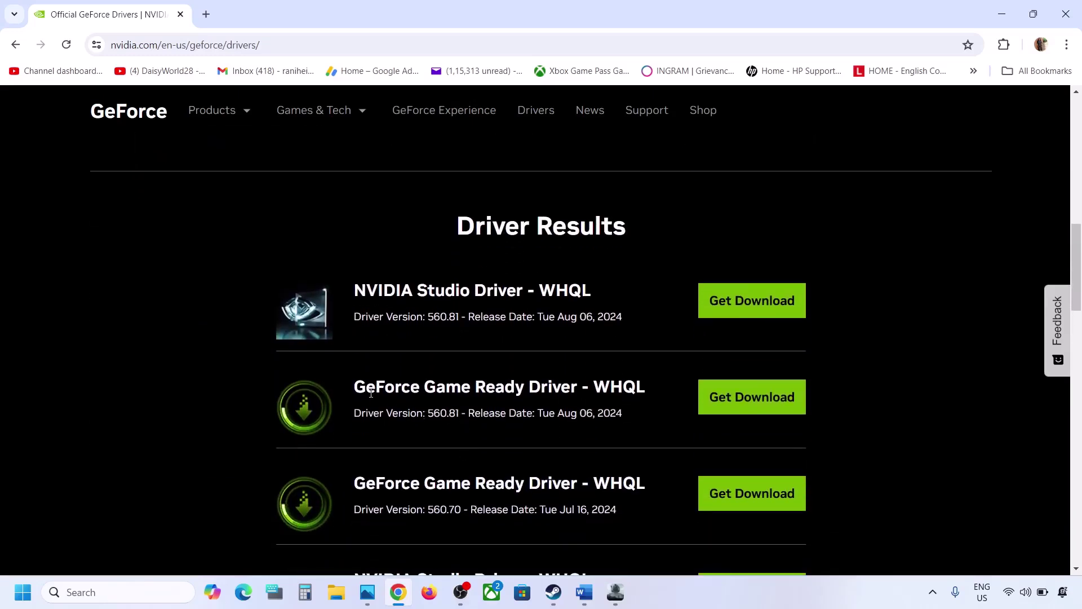